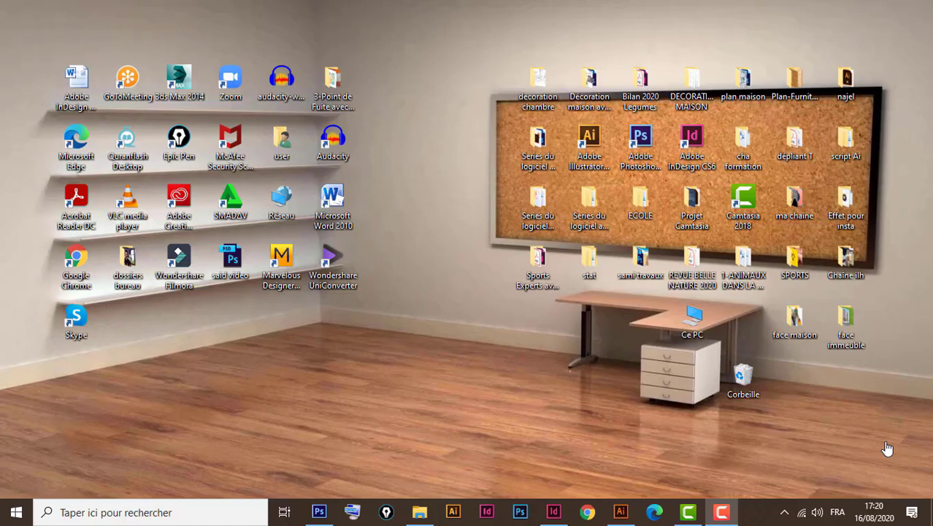
# Bring the Illustrator window showing dégradé de couleur.ai to the front.
pyautogui.click(621, 513)
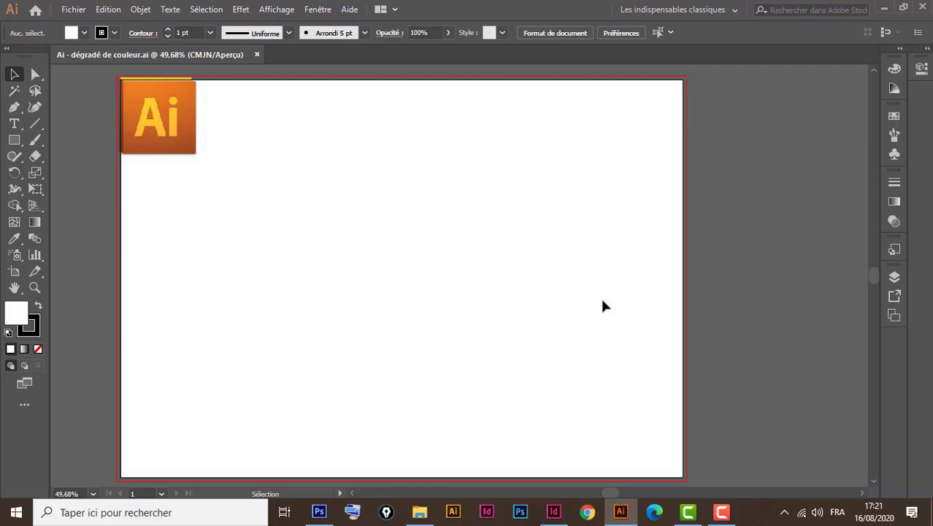
# Open and enlarge the swatches panel, and float the gradient panel beside it.
pyautogui.click(894, 117)
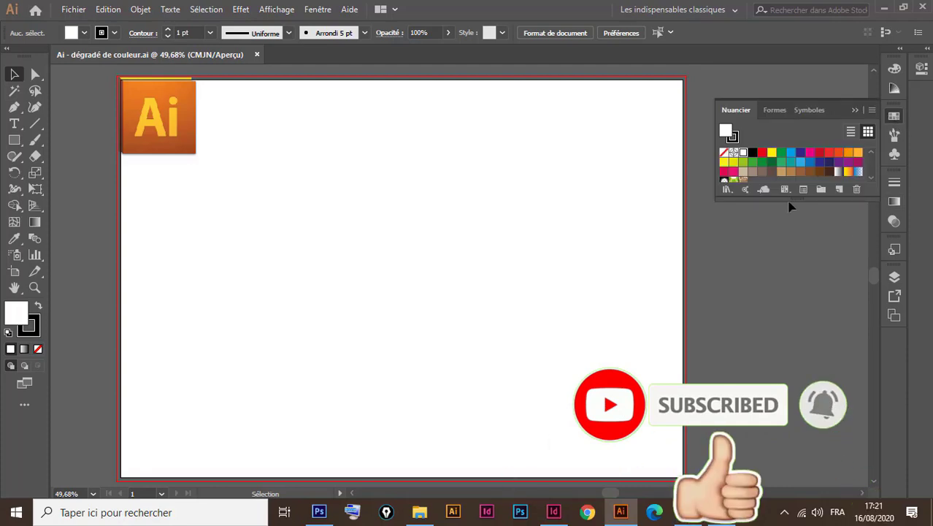
pyautogui.moveTo(792, 200); pyautogui.dragTo(799, 296)
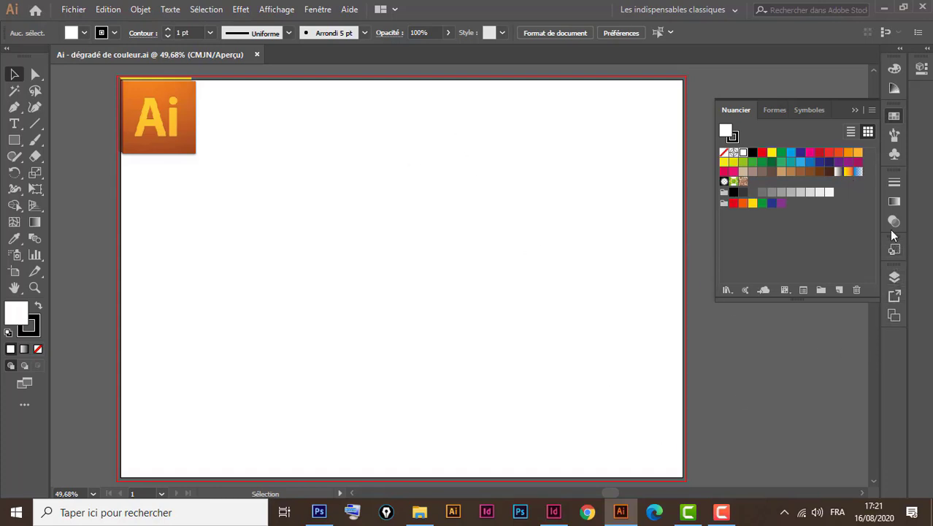
pyautogui.click(894, 203)
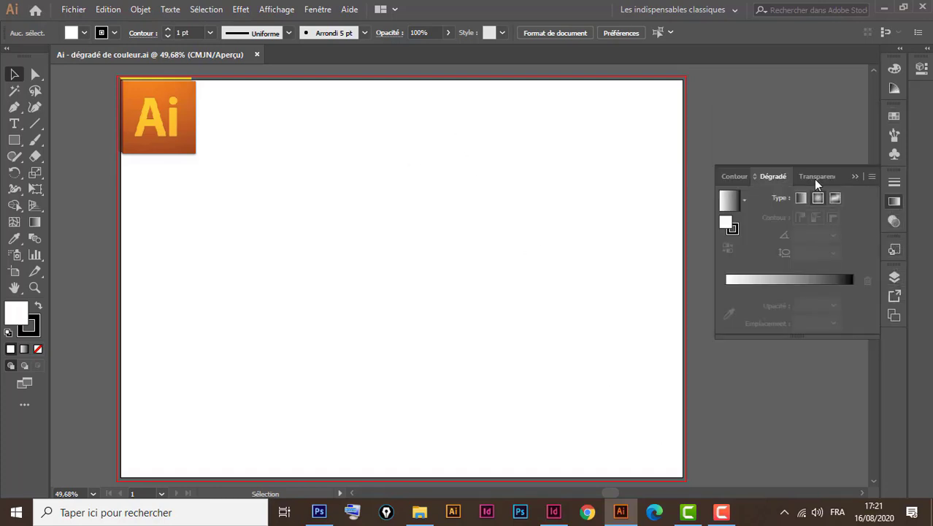
pyautogui.moveTo(772, 176)
pyautogui.mouseDown()
pyautogui.moveTo(589, 206)
pyautogui.moveTo(560, 151)
pyautogui.mouseUp()
pyautogui.click(894, 116)
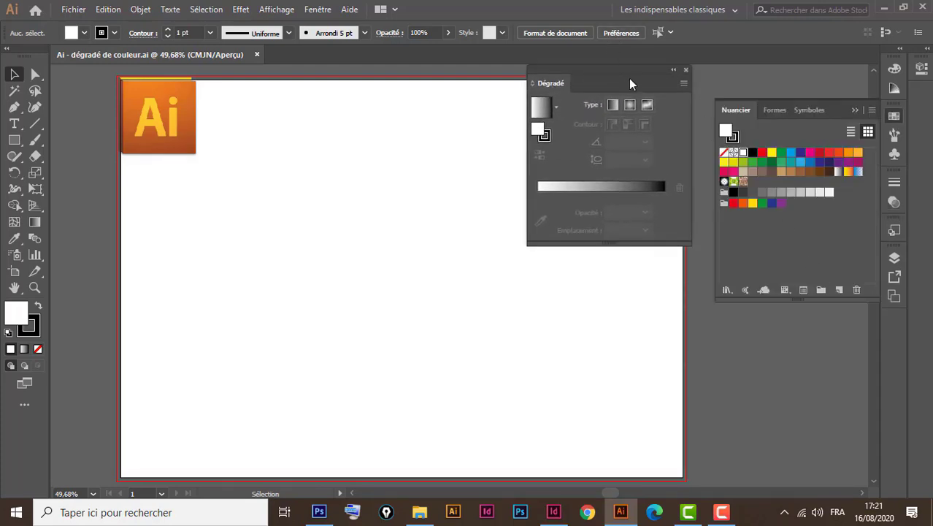
pyautogui.moveTo(627, 67); pyautogui.dragTo(642, 89)
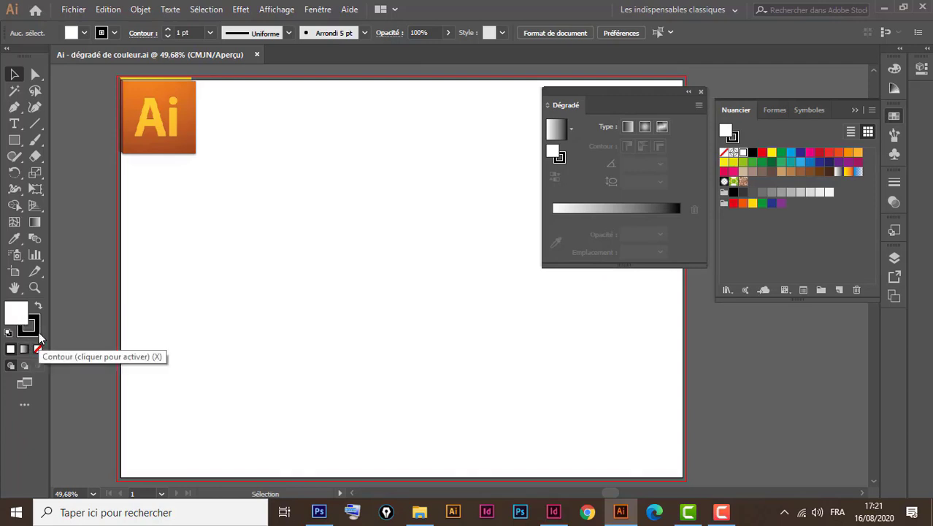
# Draw a large rectangle in the upper-left area of the artboard.
pyautogui.click(14, 139)
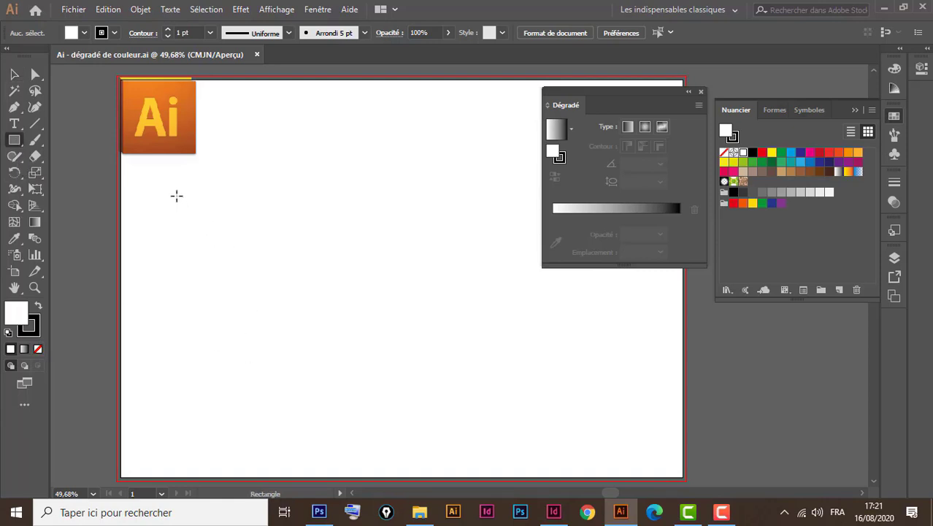
pyautogui.moveTo(177, 196); pyautogui.dragTo(434, 329)
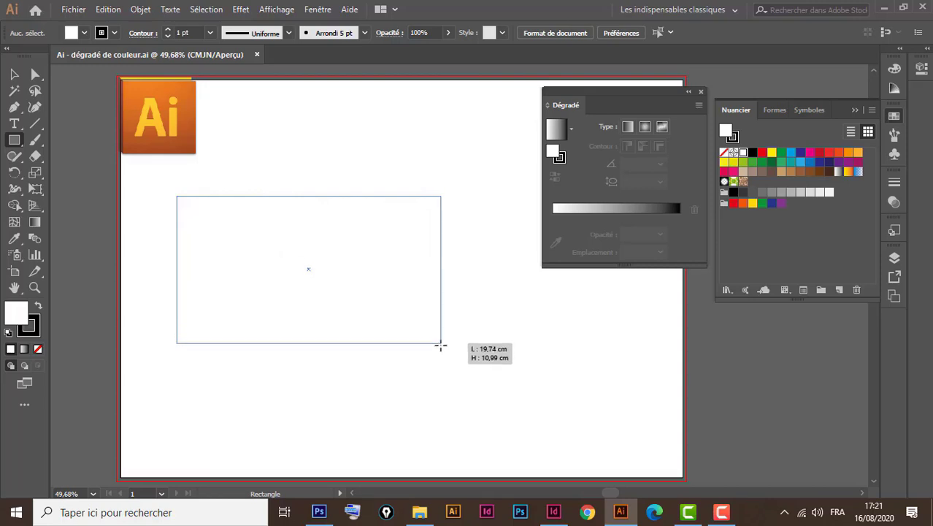
pyautogui.moveTo(435, 329); pyautogui.dragTo(441, 347)
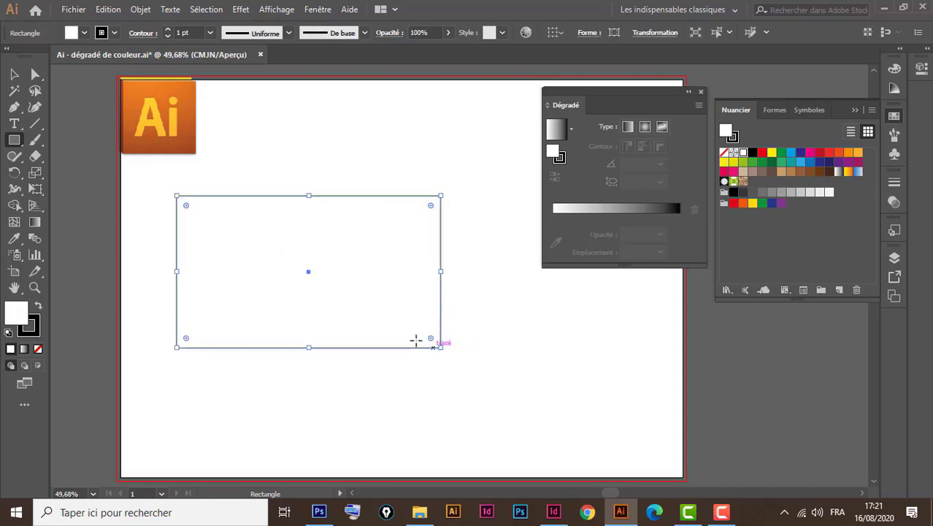
pyautogui.click(16, 74)
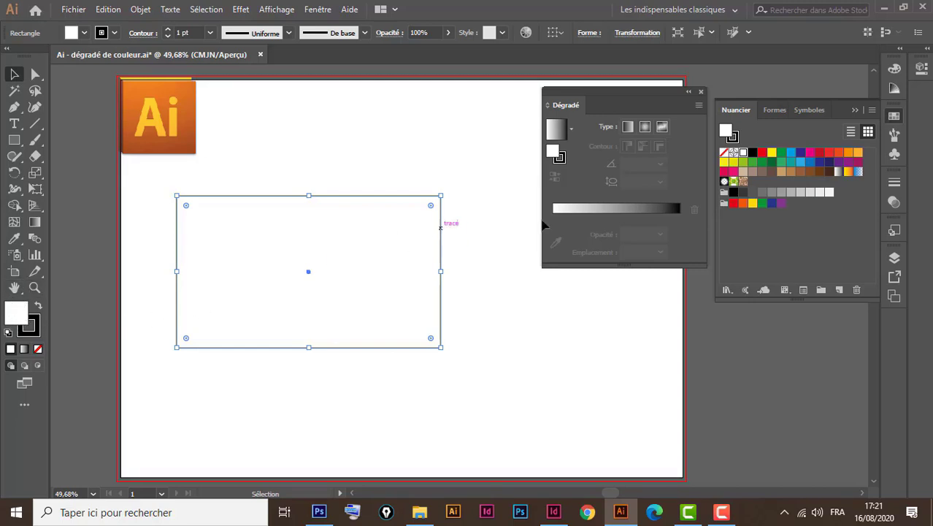
# Close the Dégradé panel and reopen it from the Fenêtre menu.
pyautogui.click(701, 91)
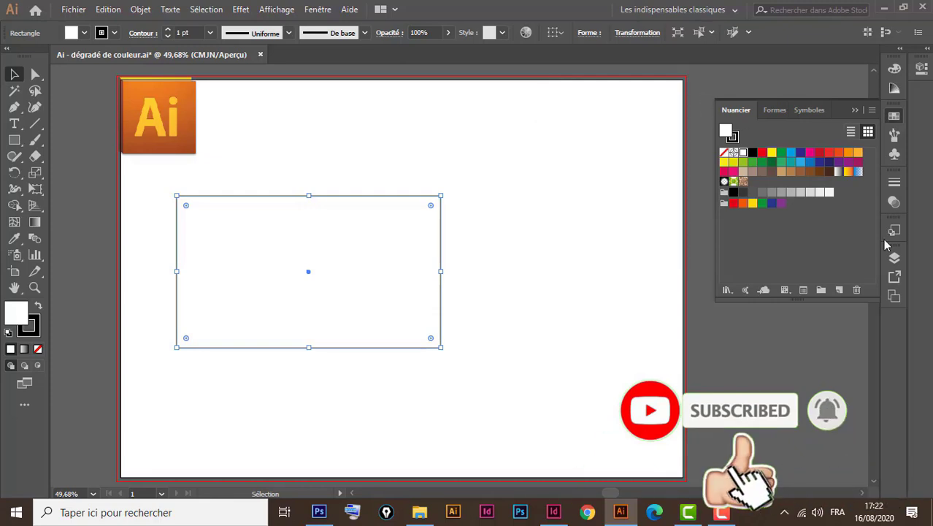
pyautogui.click(319, 9)
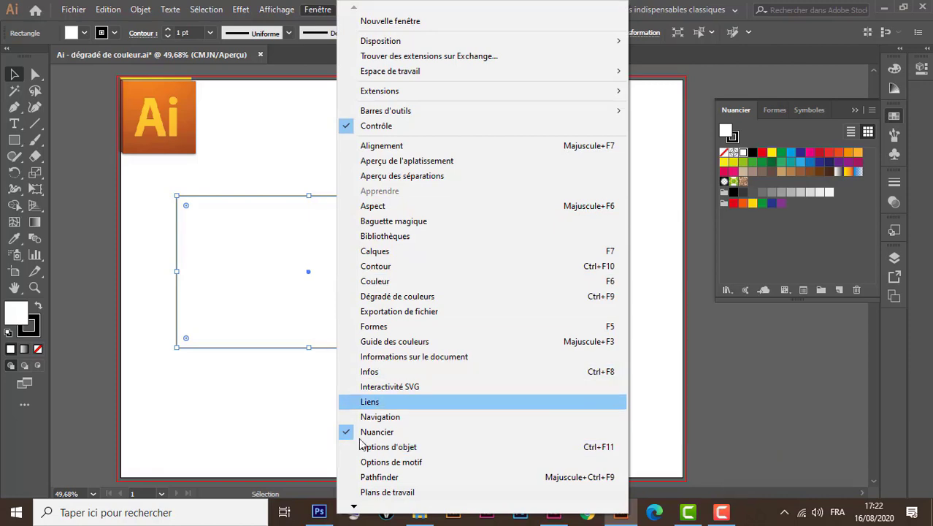
pyautogui.click(402, 296)
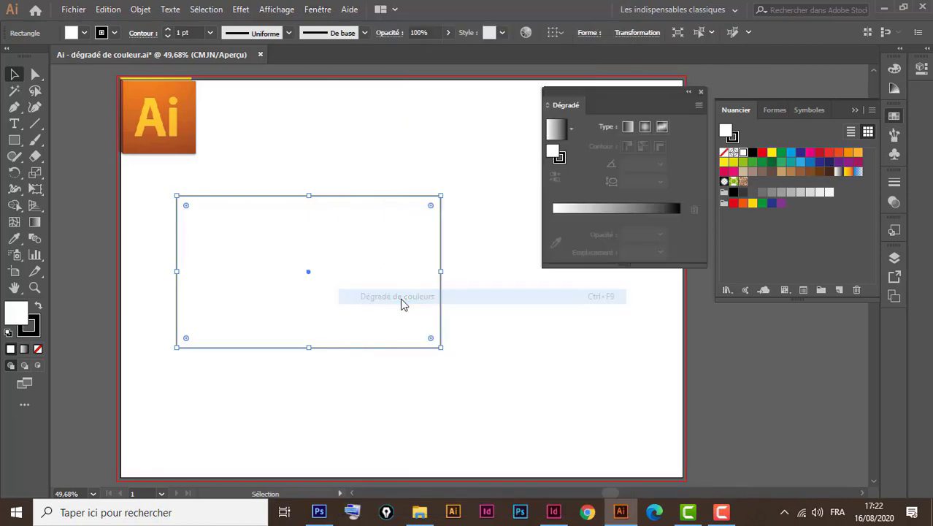
pyautogui.moveTo(653, 93); pyautogui.dragTo(647, 94)
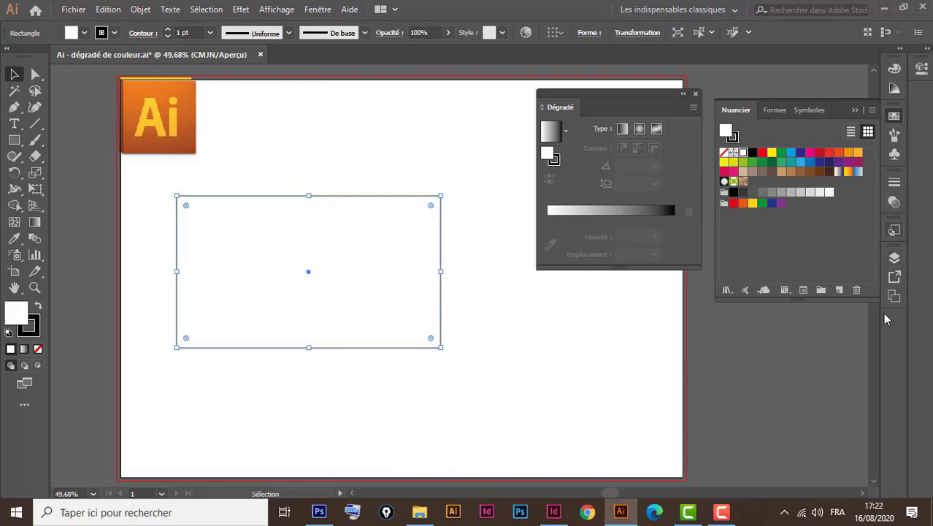
# Apply a white-to-black linear gradient to the rectangle, then inspect its fill and stroke swatches.
pyautogui.click(618, 212)
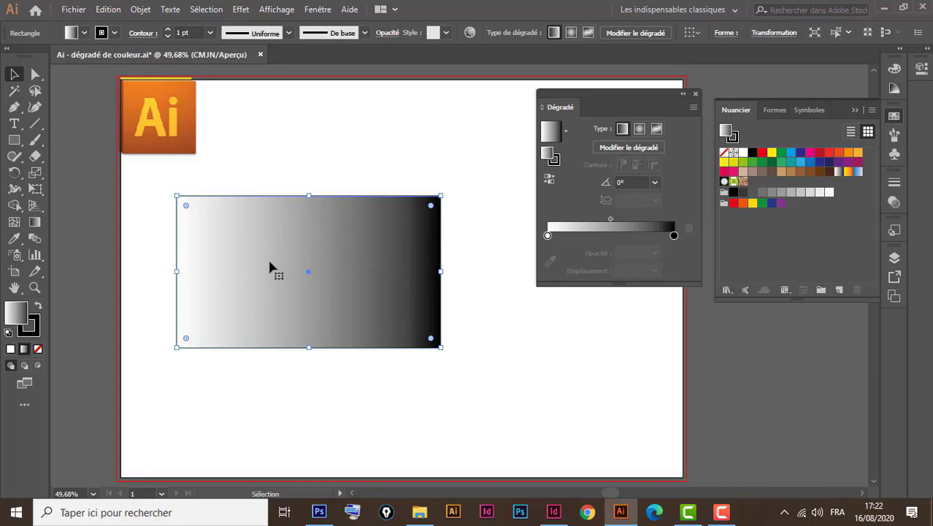
pyautogui.click(85, 33)
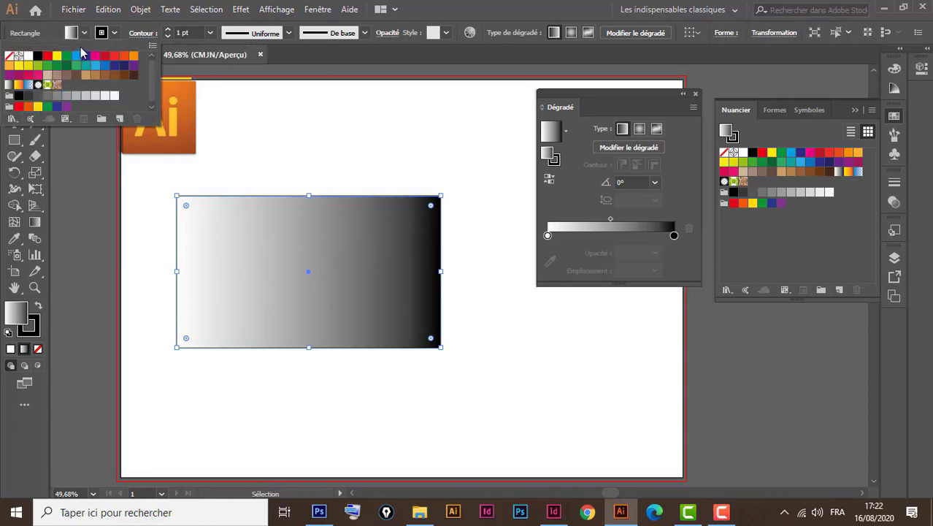
pyautogui.click(114, 33)
pyautogui.click(85, 34)
# Apply the yellow-orange-red gradient preset and reverse it to run red to yellow.
pyautogui.click(19, 86)
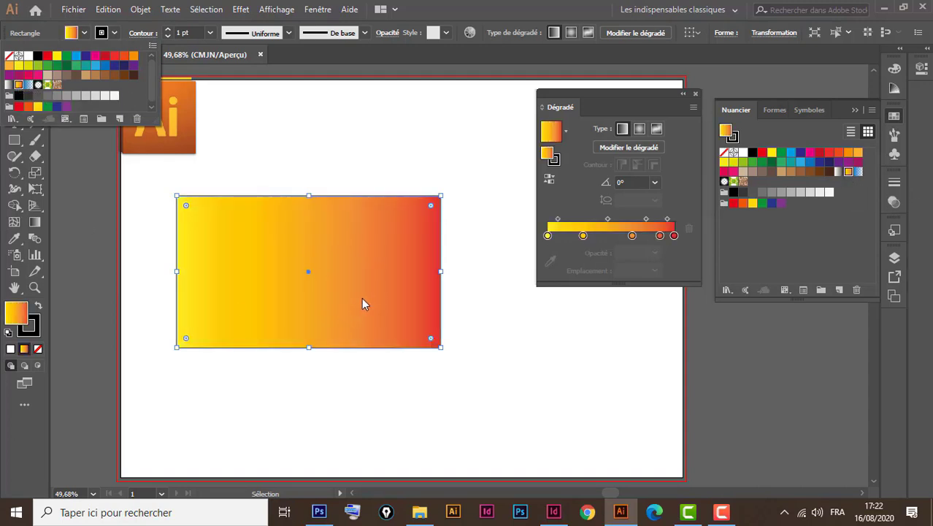
pyautogui.click(389, 176)
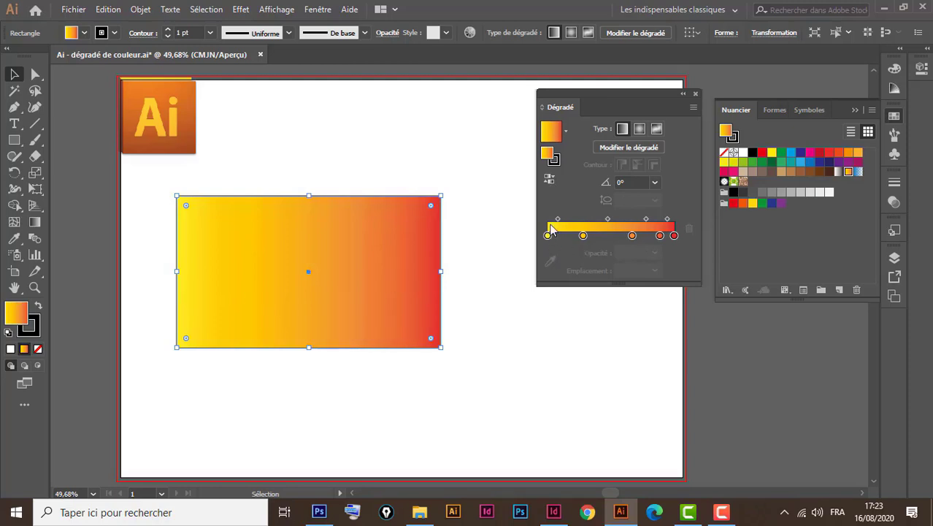
pyautogui.click(550, 180)
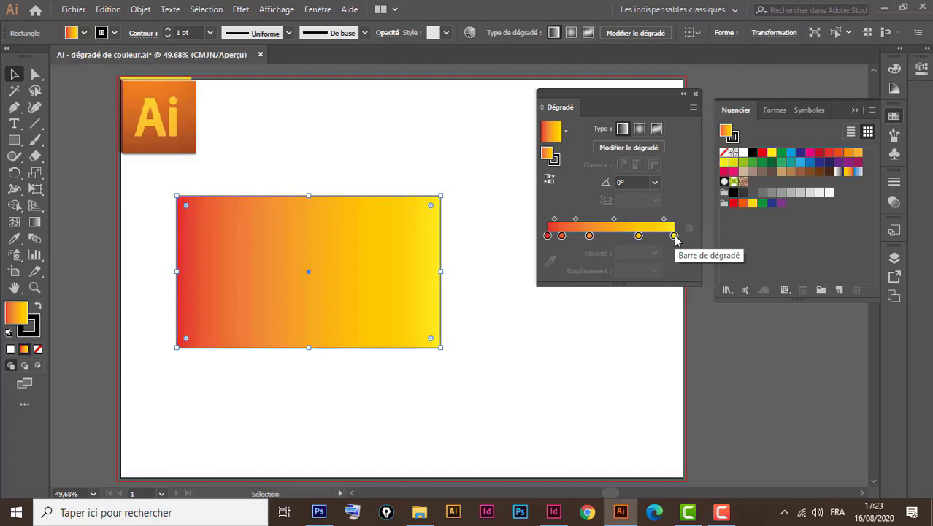
# Recolour the rightmost gradient stop dark navy blue.
pyautogui.doubleClick(674, 236)
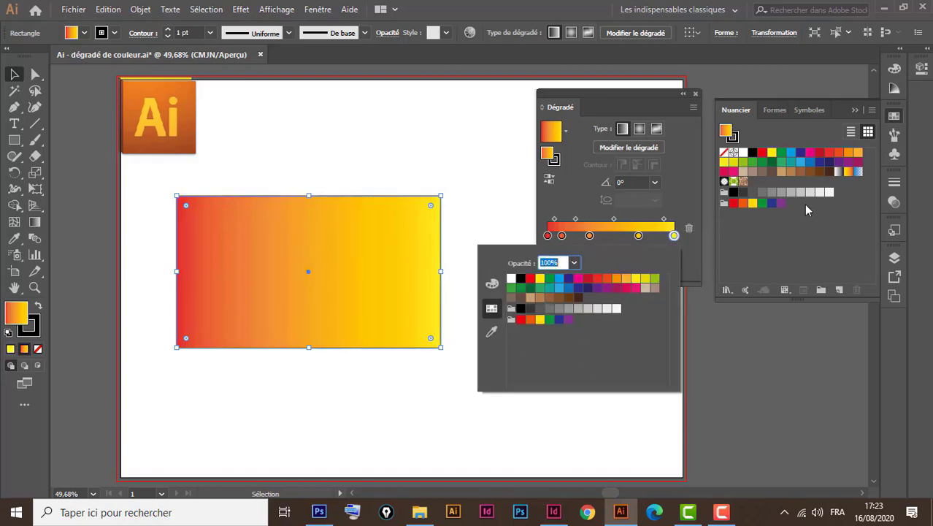
pyautogui.click(493, 285)
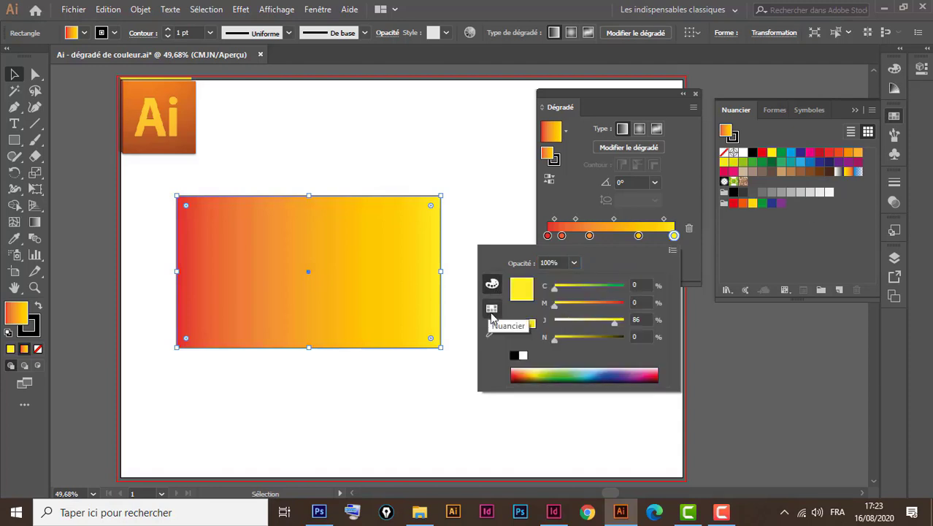
pyautogui.click(492, 309)
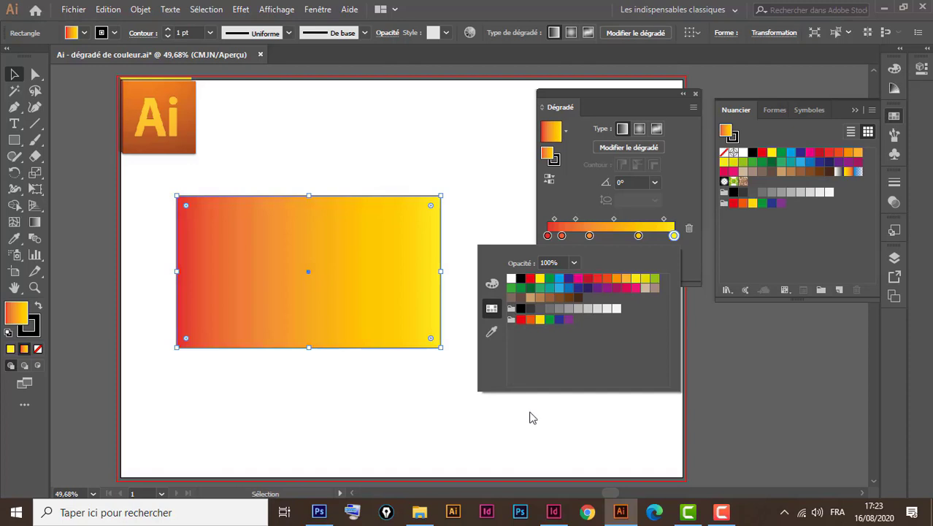
pyautogui.click(587, 288)
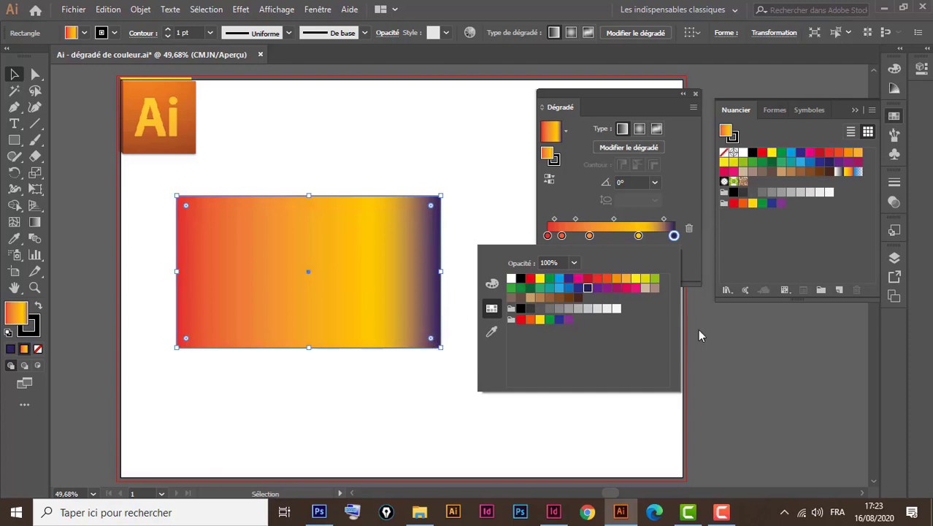
pyautogui.click(639, 239)
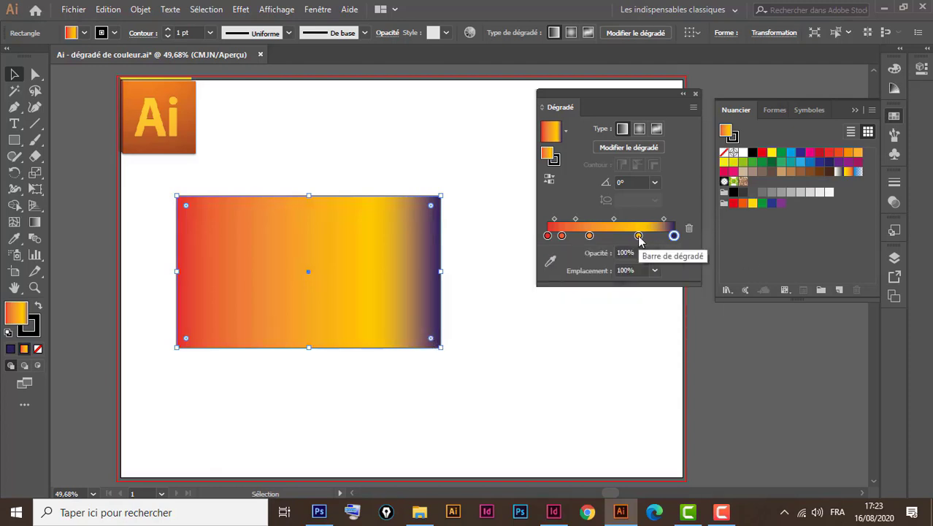
# Recolour the yellow stop near the right end dark green.
pyautogui.click(639, 235)
pyautogui.doubleClick(639, 236)
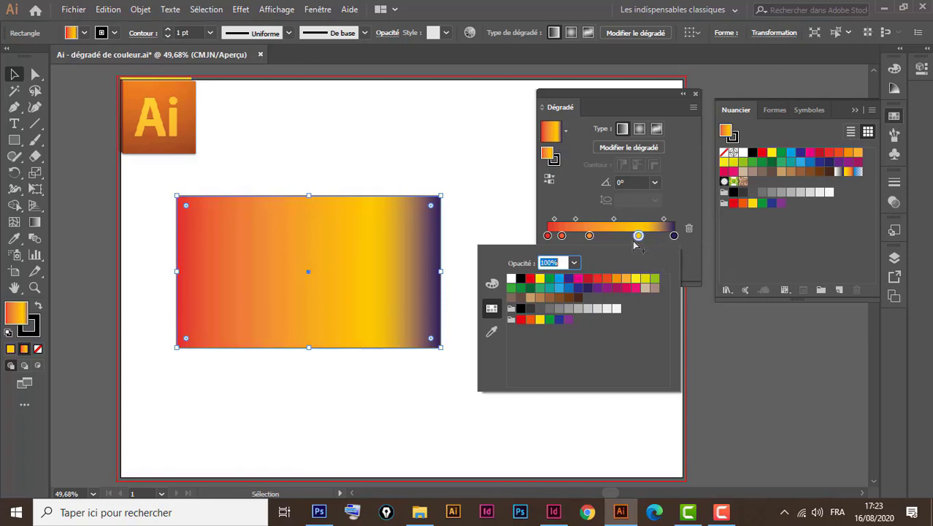
pyautogui.click(597, 289)
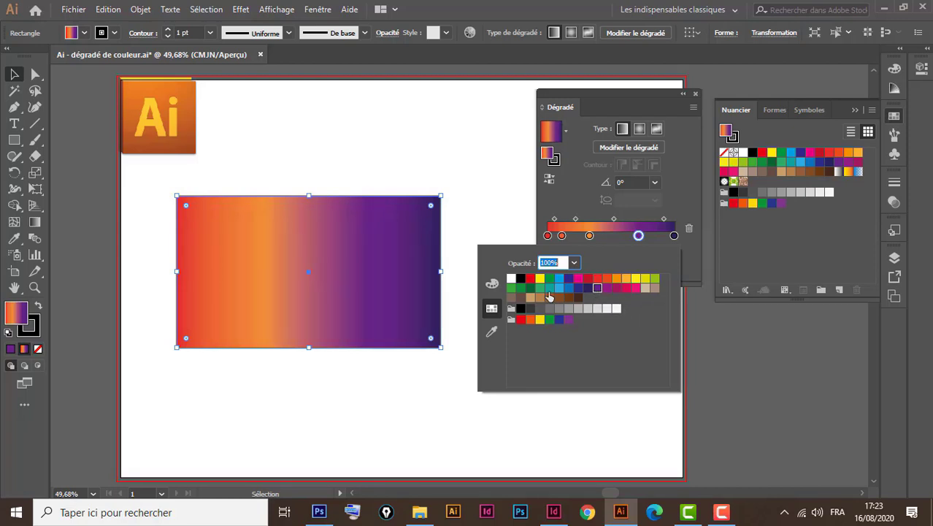
pyautogui.click(529, 288)
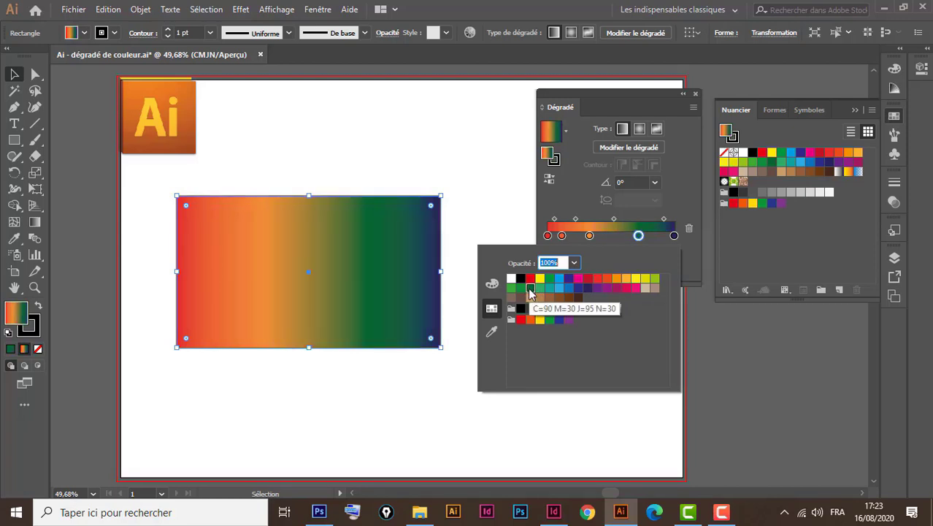
pyautogui.click(589, 237)
# Make the middle stop at 33.15% white.
pyautogui.click(589, 235)
pyautogui.doubleClick(589, 235)
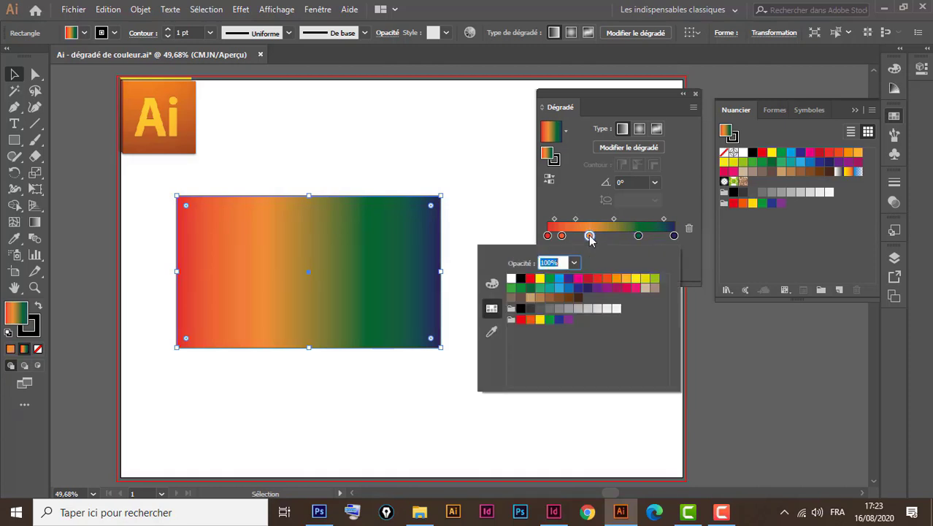
pyautogui.click(511, 280)
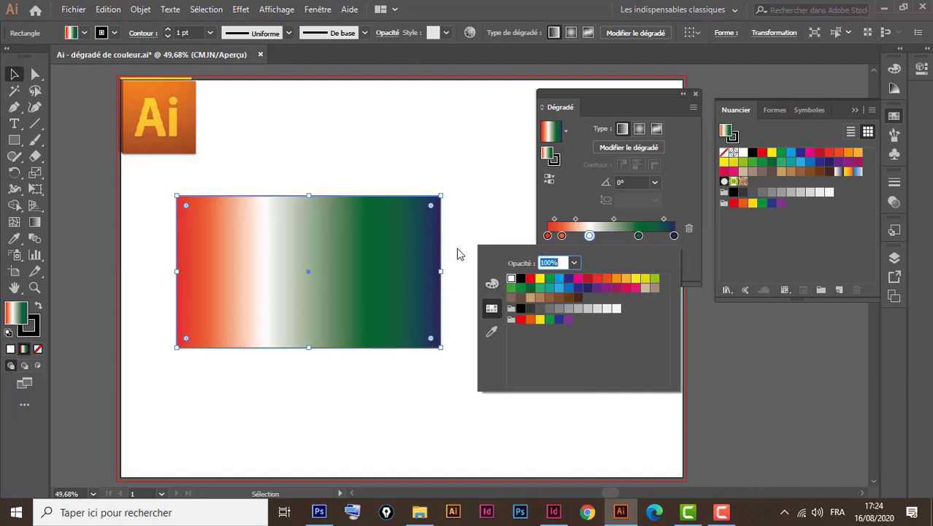
pyautogui.click(681, 184)
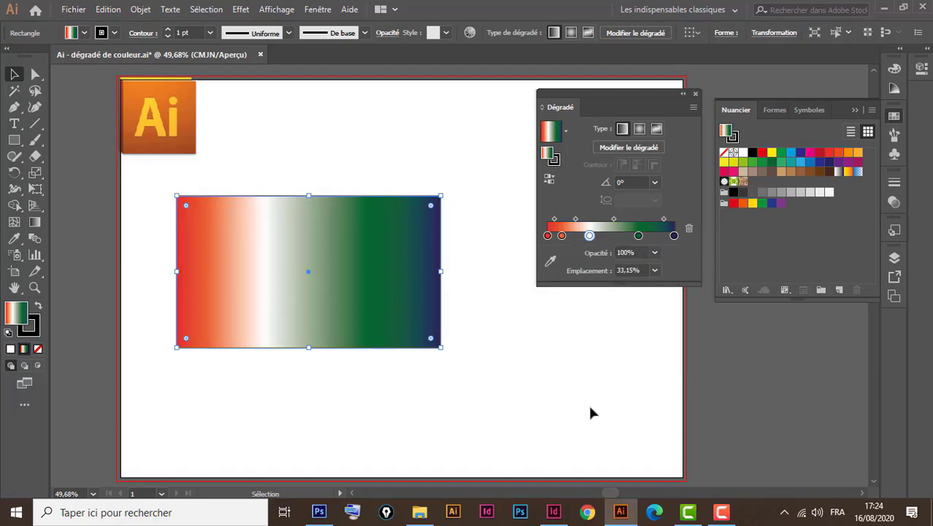
# Delete the orange stop and set the green stop's opacity to 30%.
pyautogui.click(561, 236)
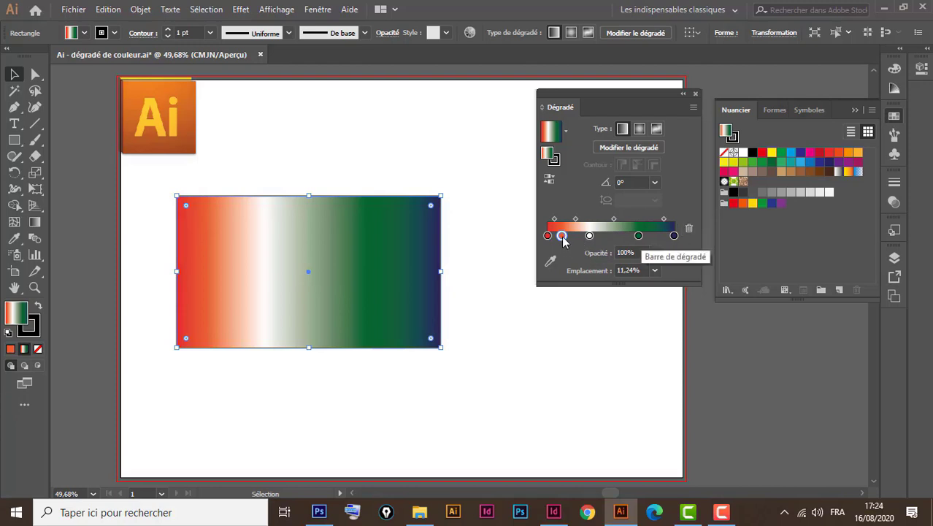
pyautogui.moveTo(563, 241); pyautogui.dragTo(562, 313)
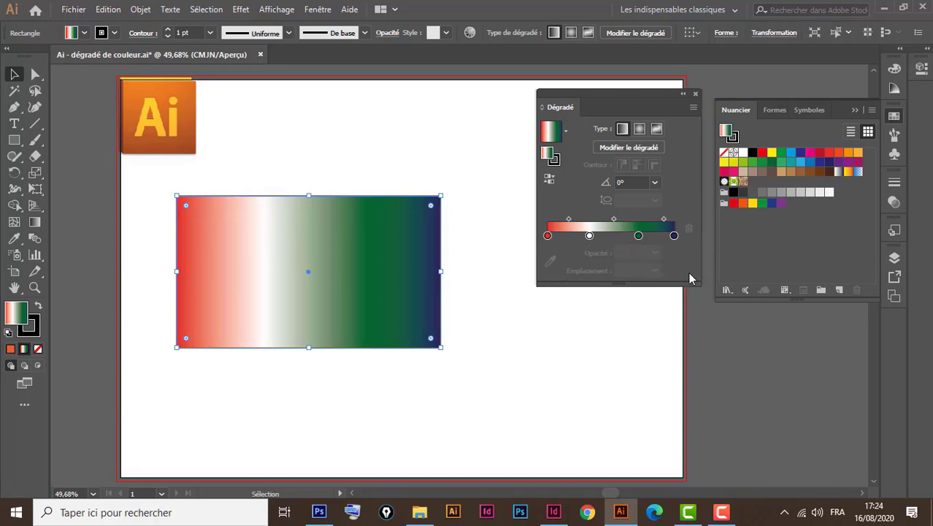
pyautogui.click(639, 237)
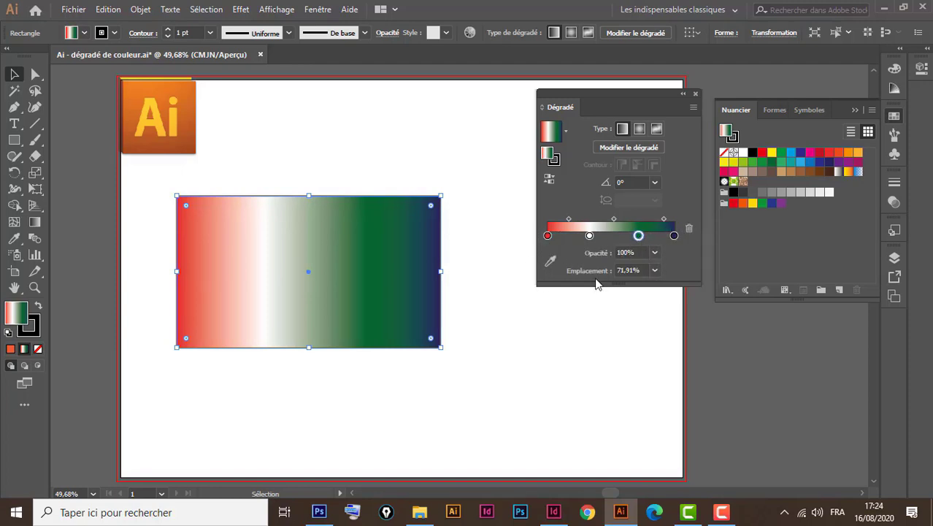
pyautogui.click(655, 253)
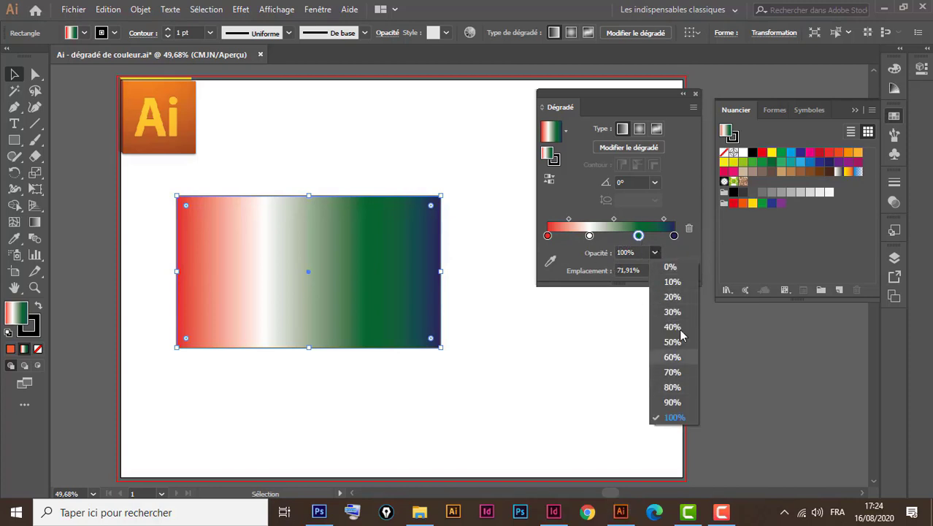
pyautogui.click(672, 311)
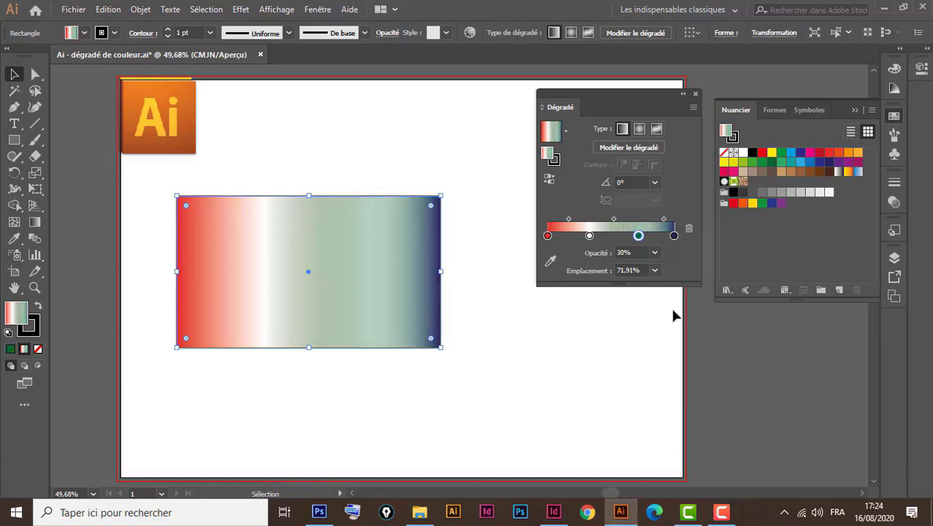
# Reposition the rectangle slightly right and up on the page.
pyautogui.moveTo(358, 270); pyautogui.dragTo(188, 108)
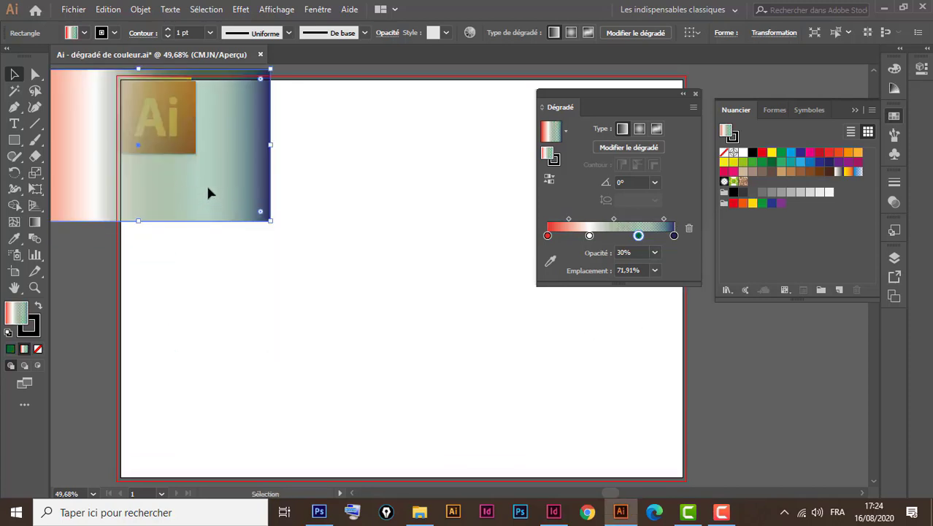
pyautogui.moveTo(208, 192); pyautogui.dragTo(423, 321)
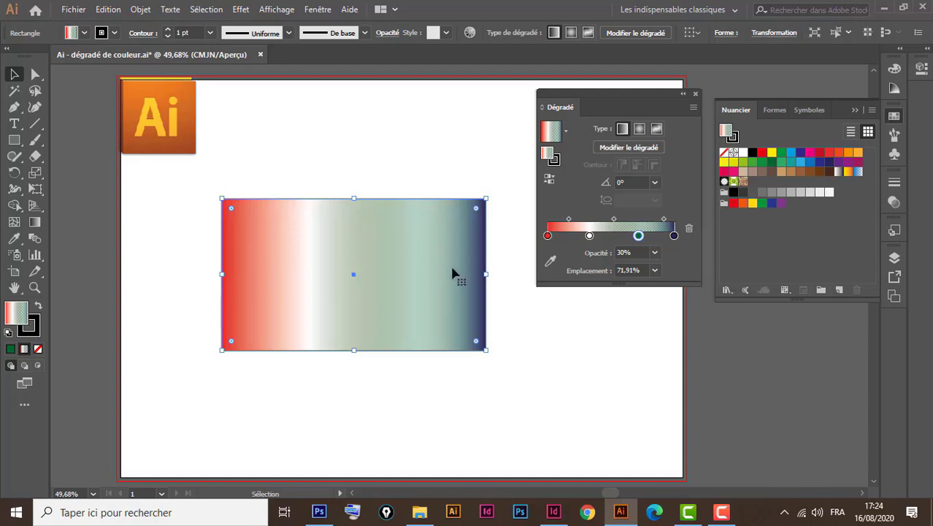
pyautogui.moveTo(455, 263); pyautogui.dragTo(460, 247)
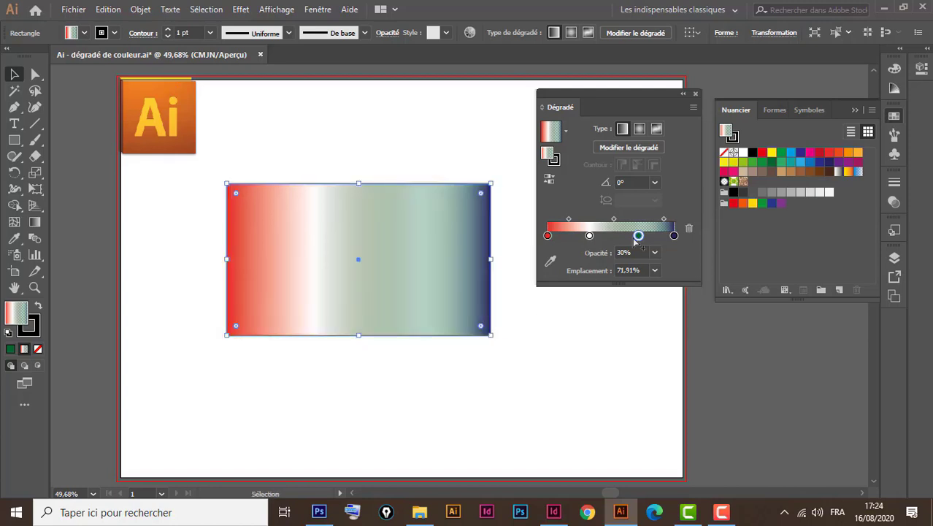
# Set the green stop back to 100% opacity at 70% location.
pyautogui.click(655, 253)
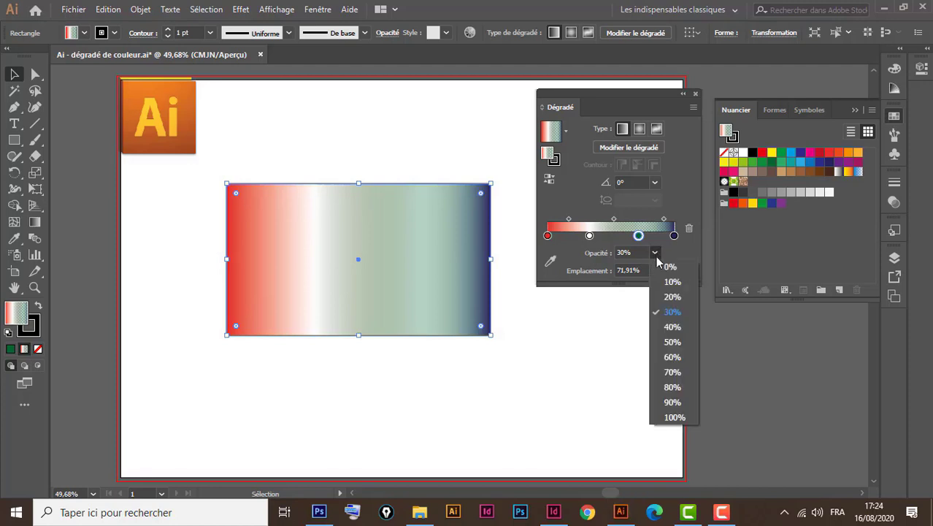
pyautogui.click(670, 416)
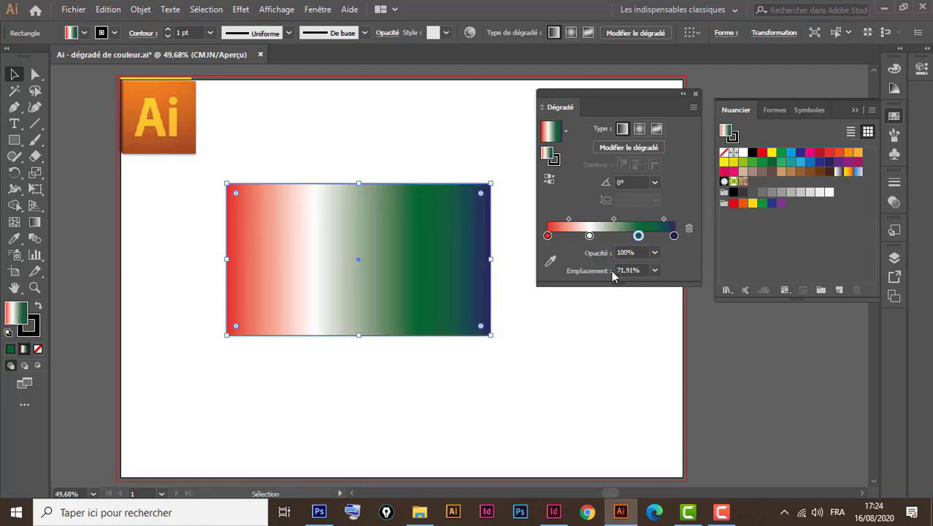
pyautogui.click(654, 270)
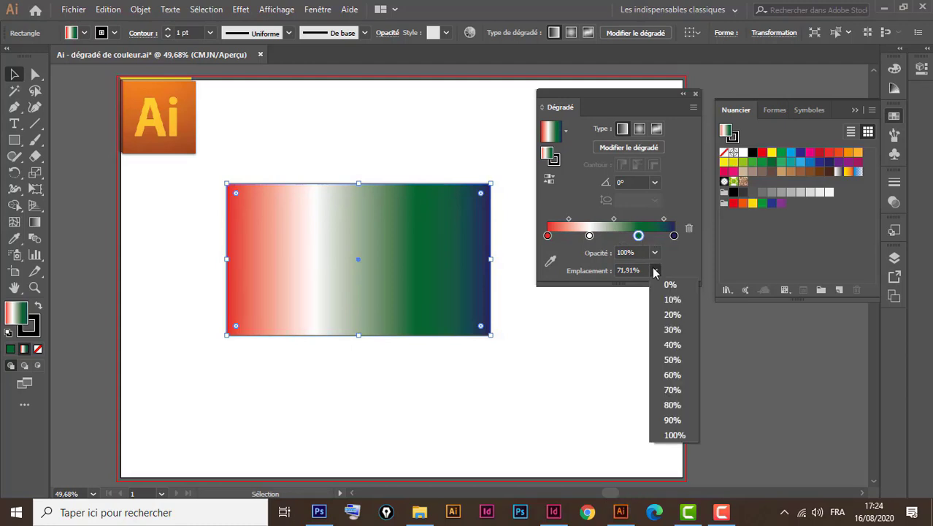
pyautogui.click(672, 421)
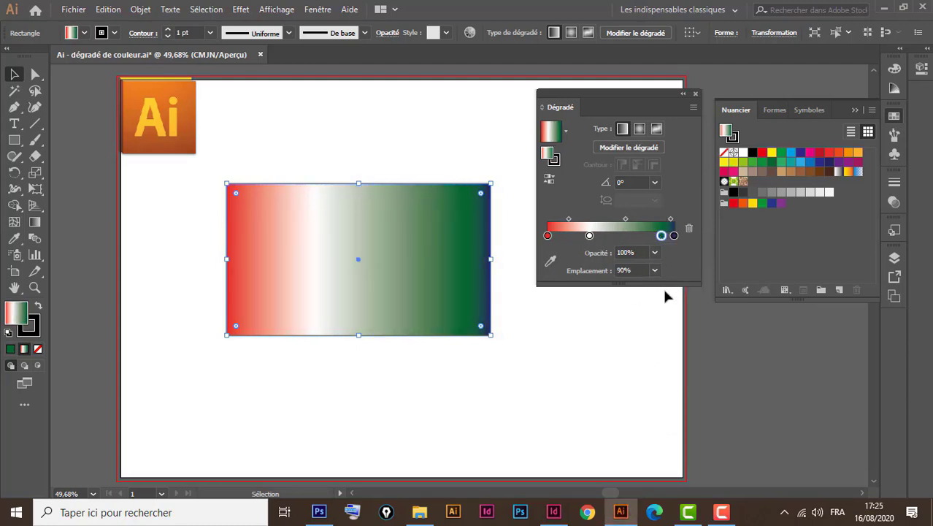
pyautogui.click(656, 271)
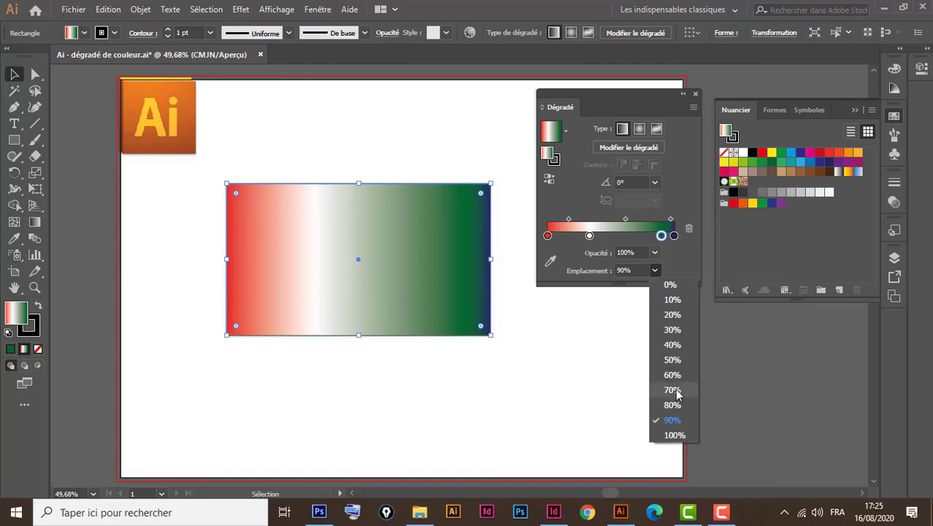
pyautogui.click(657, 387)
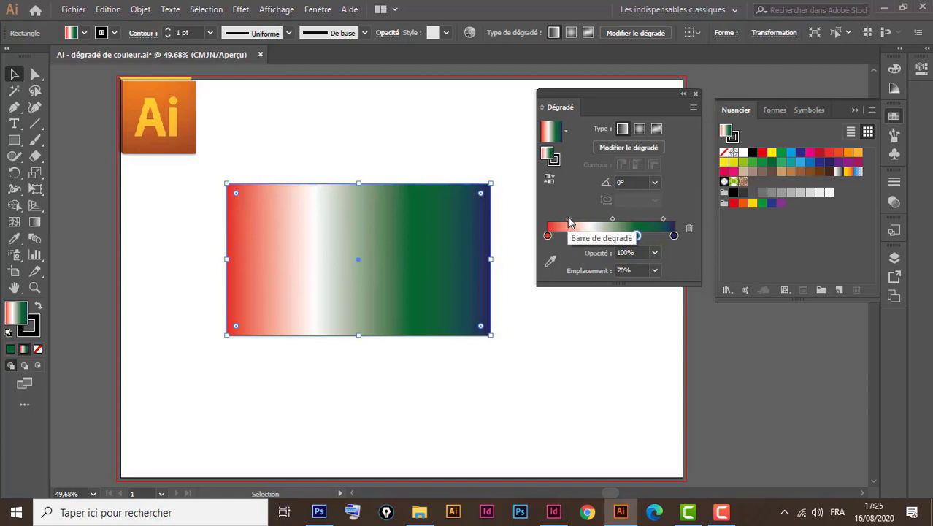
# Adjust the gradient midpoints, setting the green-to-navy midpoint at 48.2%.
pyautogui.moveTo(569, 219); pyautogui.dragTo(582, 219)
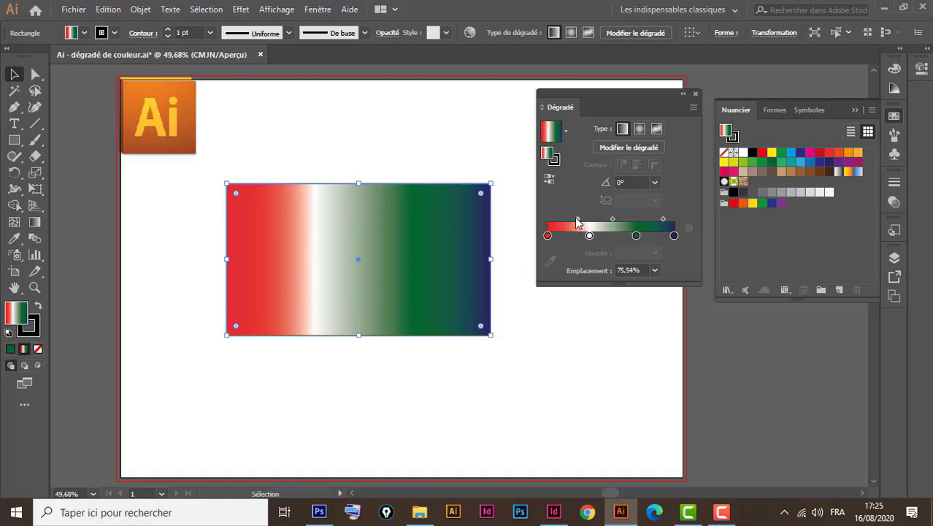
pyautogui.moveTo(581, 219); pyautogui.dragTo(570, 219)
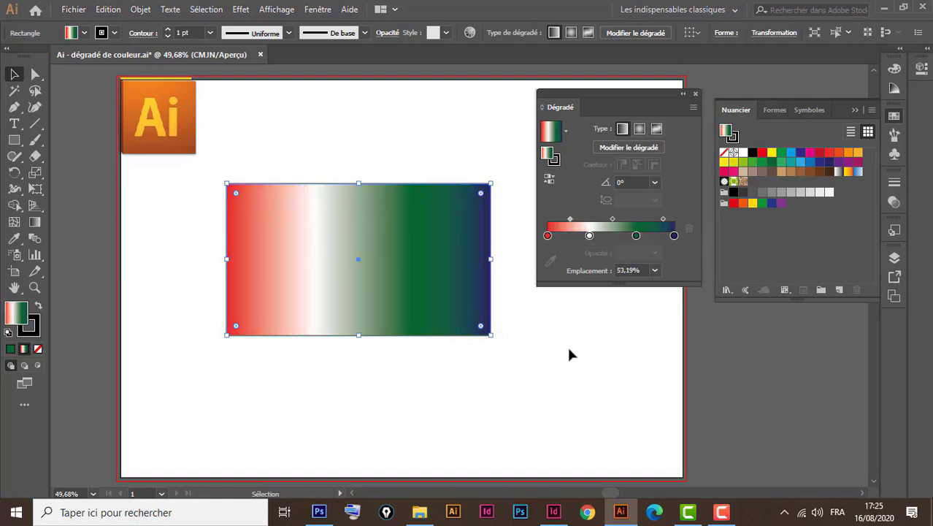
pyautogui.moveTo(664, 222); pyautogui.dragTo(654, 226)
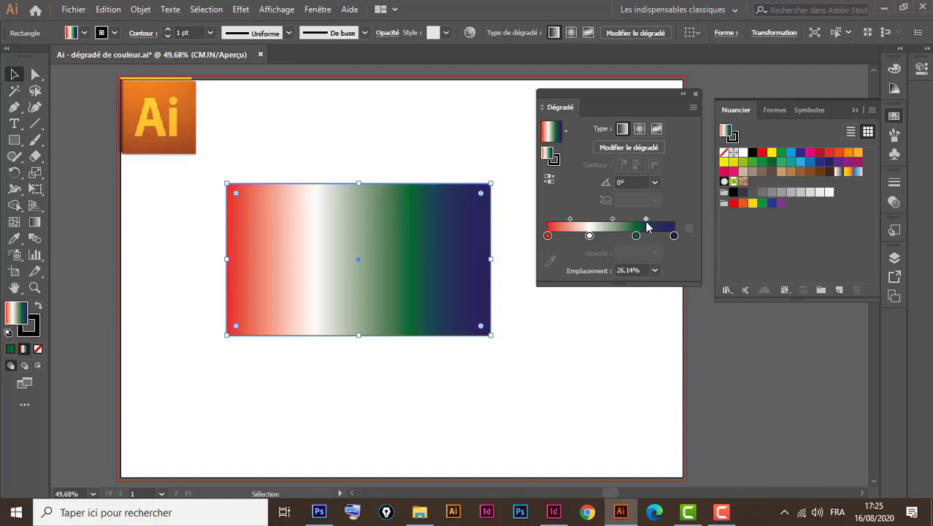
pyautogui.moveTo(645, 219)
pyautogui.mouseDown()
pyautogui.moveTo(669, 219)
pyautogui.moveTo(654, 219)
pyautogui.mouseUp()
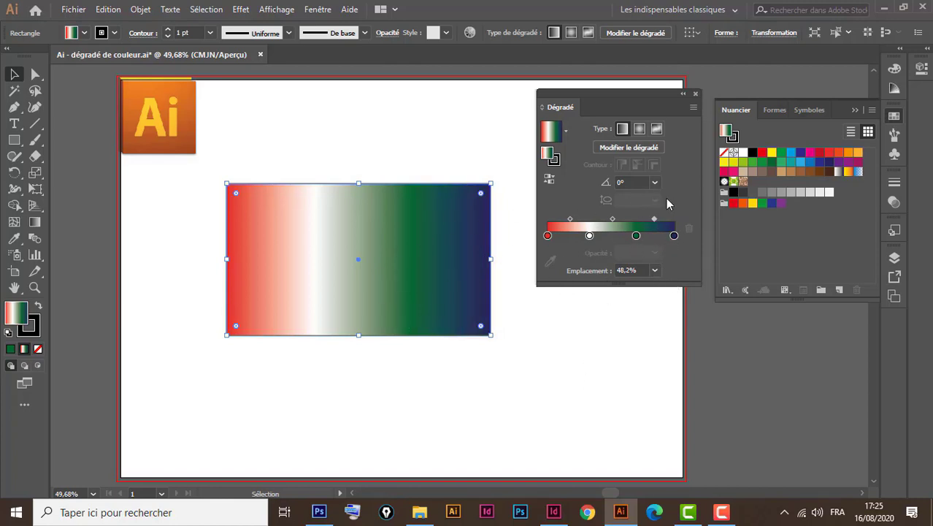
# Switch the gradient type to radial, then back to linear.
pyautogui.click(640, 129)
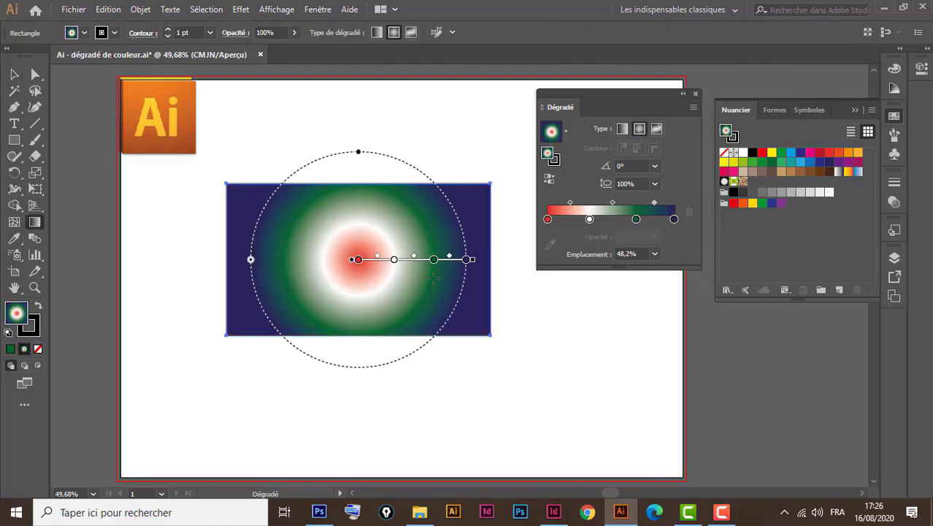
pyautogui.click(622, 130)
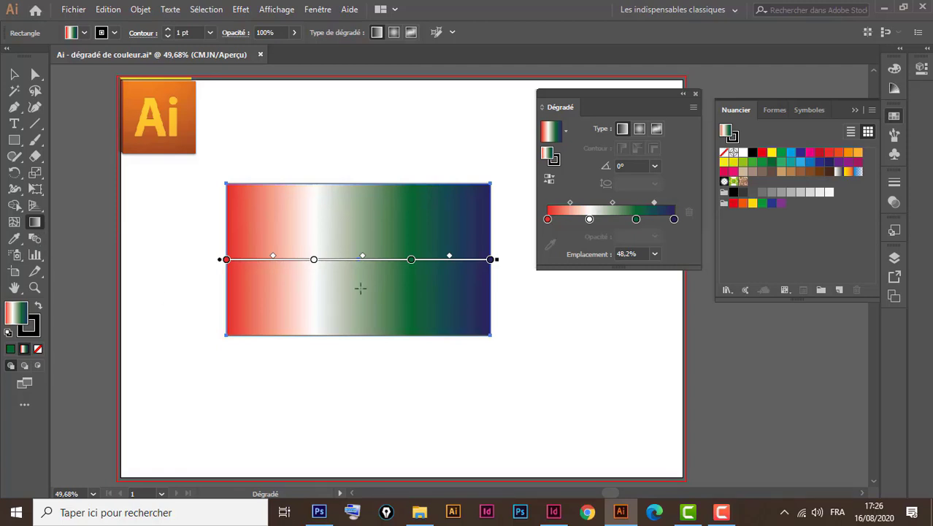
pyautogui.moveTo(237, 192); pyautogui.dragTo(497, 339)
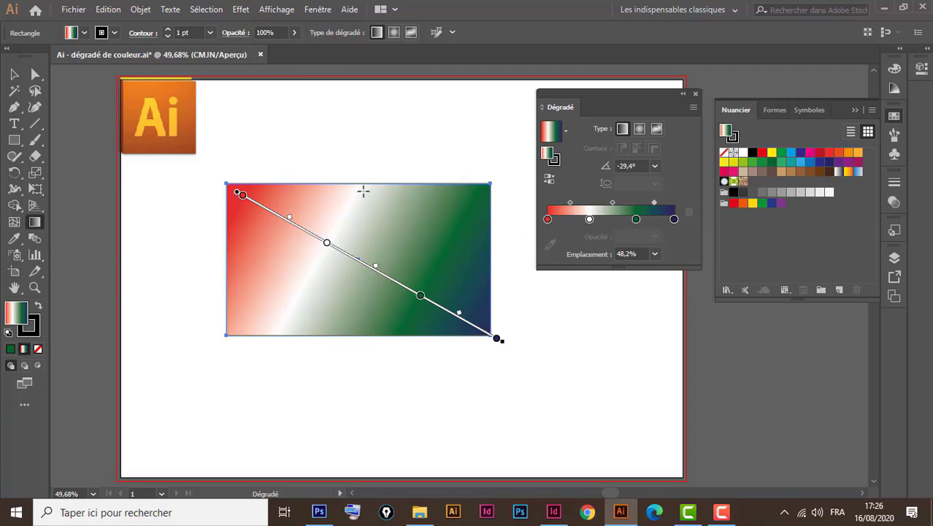
pyautogui.moveTo(362, 192)
pyautogui.mouseDown()
pyautogui.moveTo(363, 332)
pyautogui.moveTo(398, 186)
pyautogui.moveTo(399, 199)
pyautogui.mouseUp()
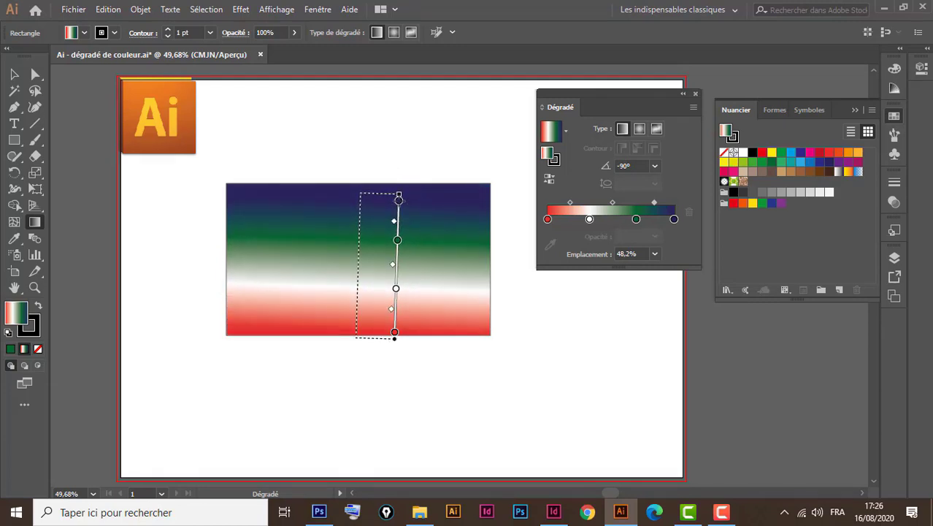
pyautogui.moveTo(399, 199); pyautogui.dragTo(394, 180)
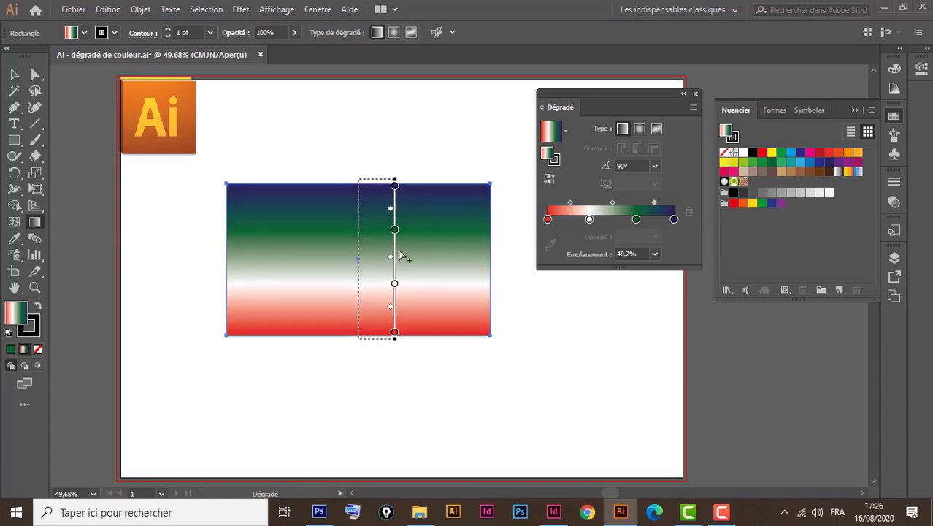
pyautogui.moveTo(227, 253); pyautogui.dragTo(489, 255)
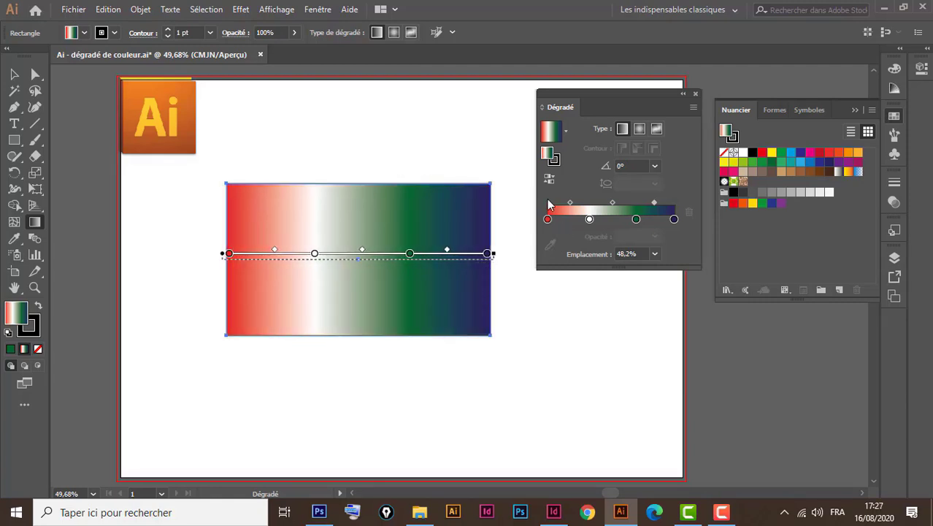
# Reverse the gradient to navy-to-red, raise the rectangle, and draw an ellipse below.
pyautogui.click(549, 178)
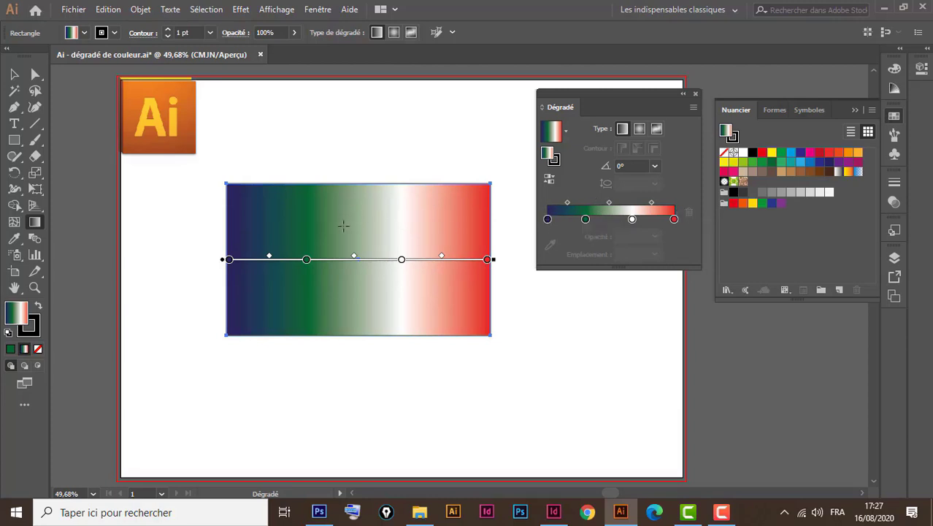
pyautogui.press('v')
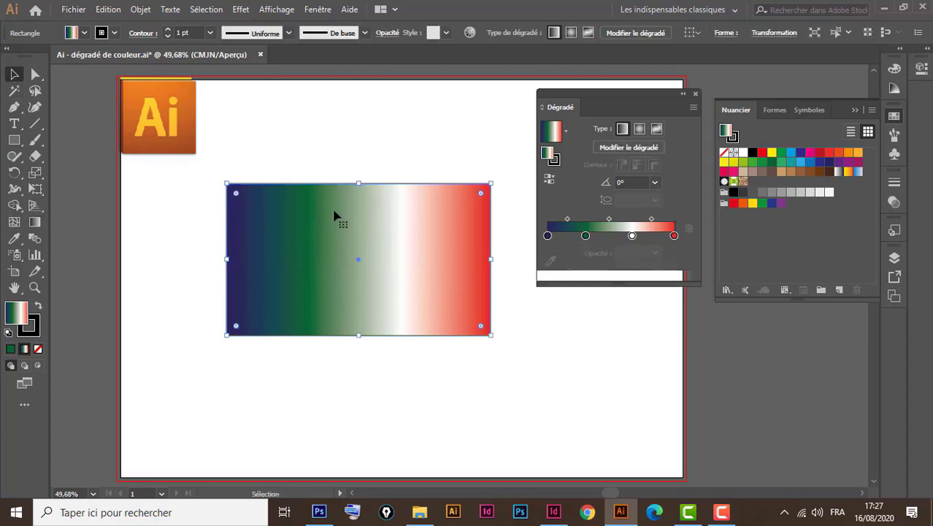
pyautogui.moveTo(363, 228); pyautogui.dragTo(354, 146)
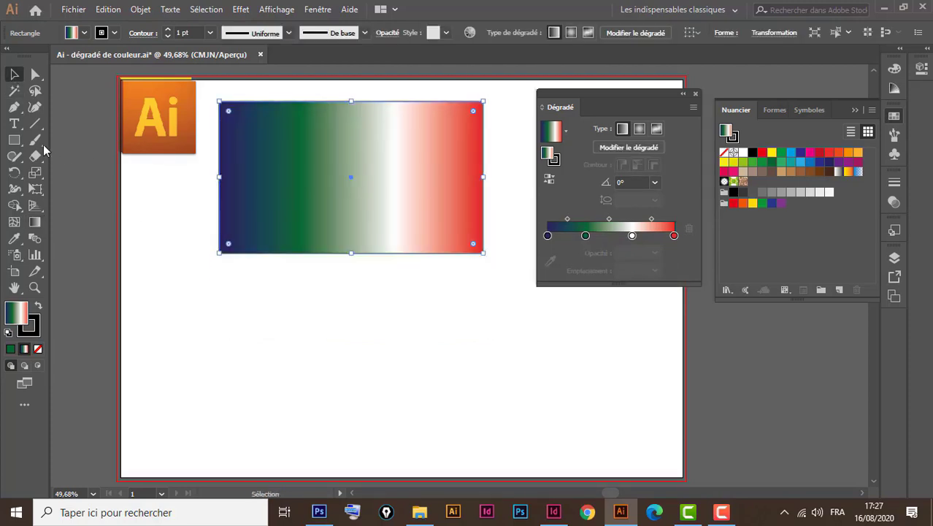
pyautogui.moveTo(14, 139); pyautogui.dragTo(75, 175)
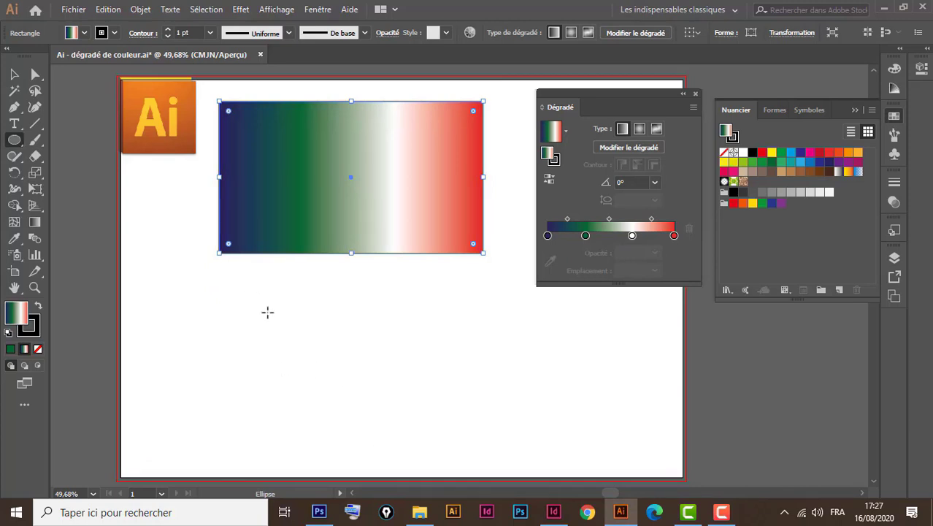
pyautogui.moveTo(253, 289)
pyautogui.mouseDown()
pyautogui.moveTo(386, 422)
pyautogui.moveTo(457, 464)
pyautogui.mouseUp()
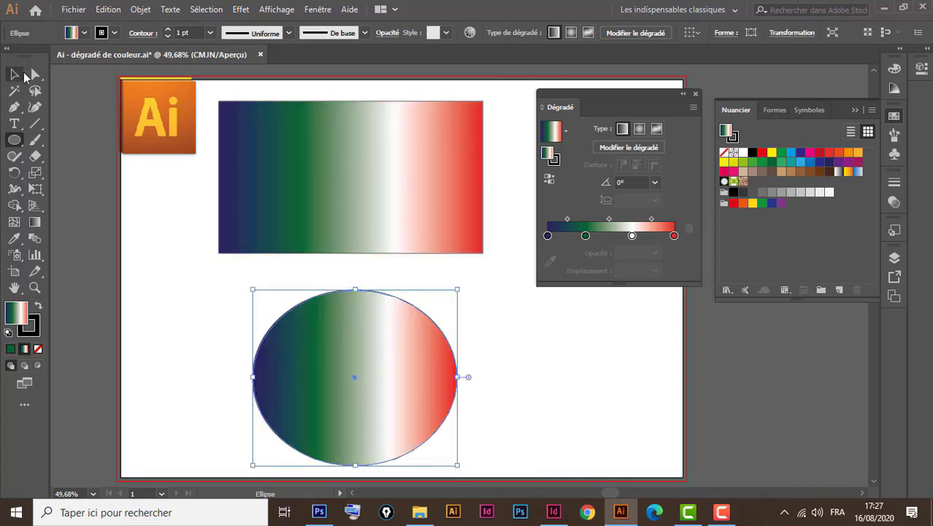
# Remove the green and white stops, leaving purple-to-red, and recentre the gradient midpoint.
pyautogui.press('v')
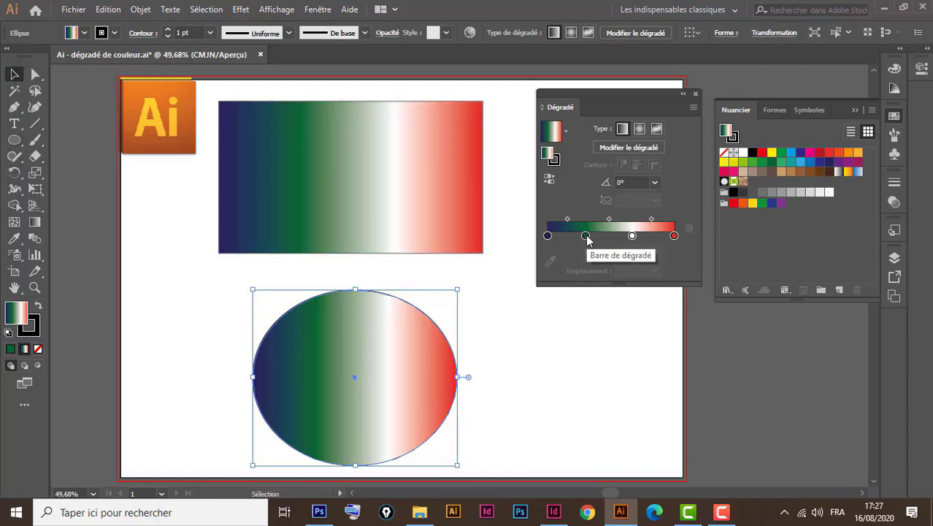
pyautogui.moveTo(585, 235); pyautogui.dragTo(593, 284)
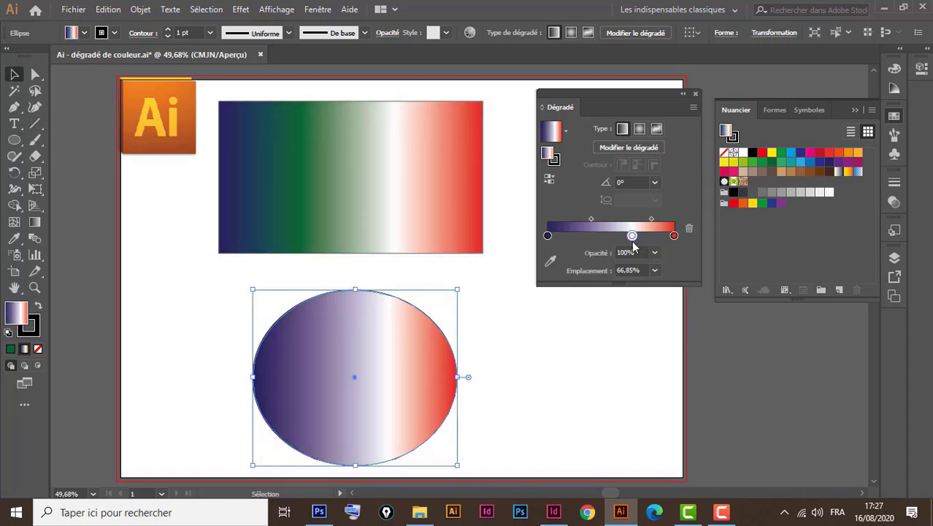
pyautogui.moveTo(632, 235); pyautogui.dragTo(621, 300)
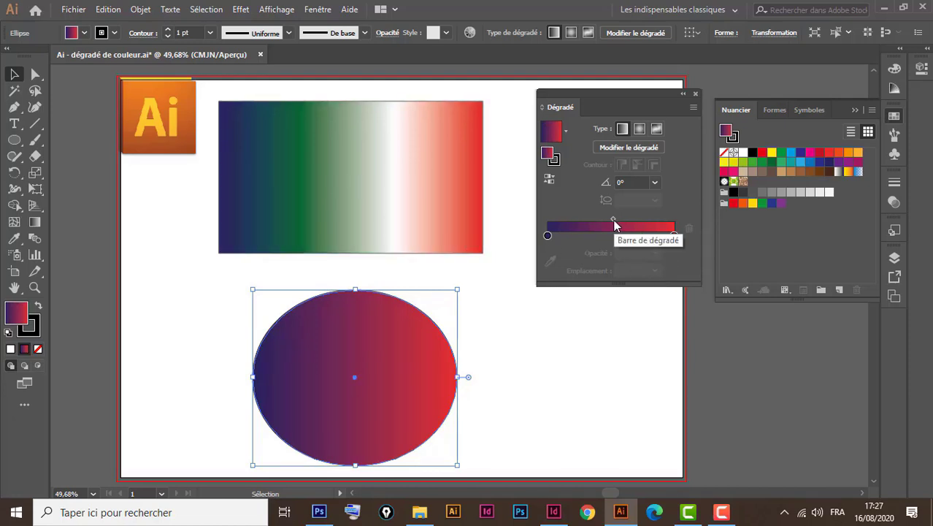
pyautogui.moveTo(613, 220); pyautogui.dragTo(655, 220)
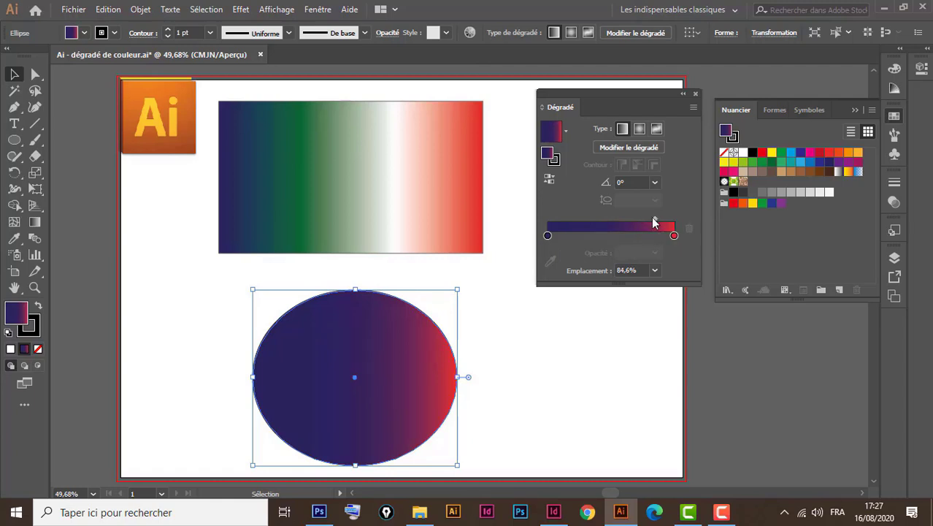
pyautogui.moveTo(653, 219); pyautogui.dragTo(592, 225)
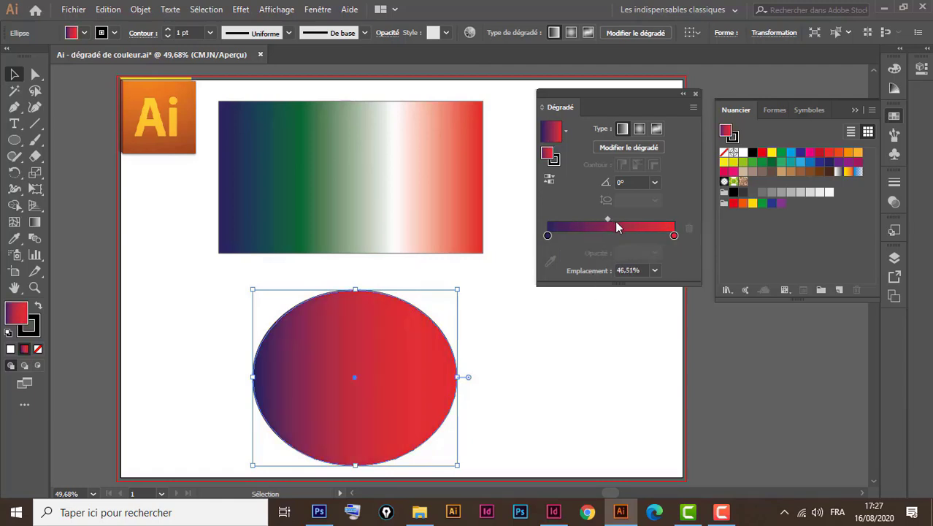
pyautogui.moveTo(615, 223); pyautogui.dragTo(616, 223)
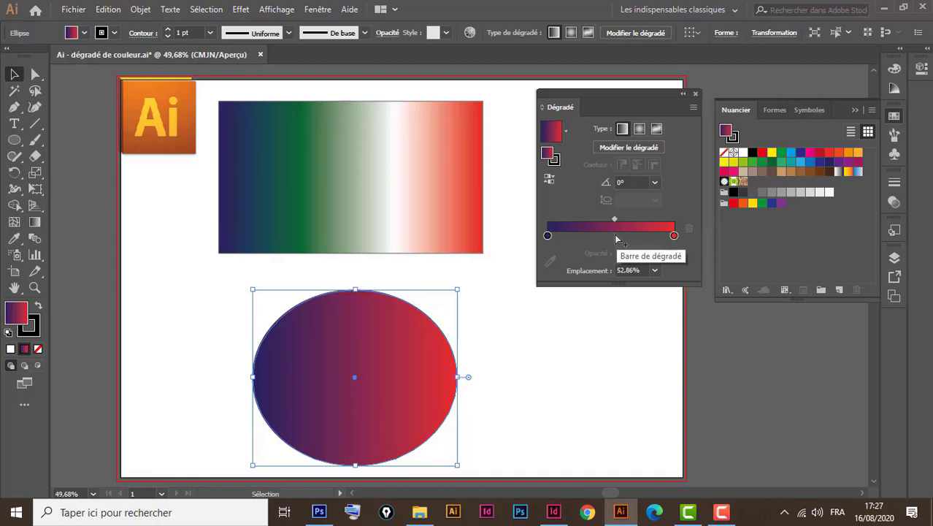
# Add a white stop at about 53.17% in the middle of the gradient.
pyautogui.click(616, 238)
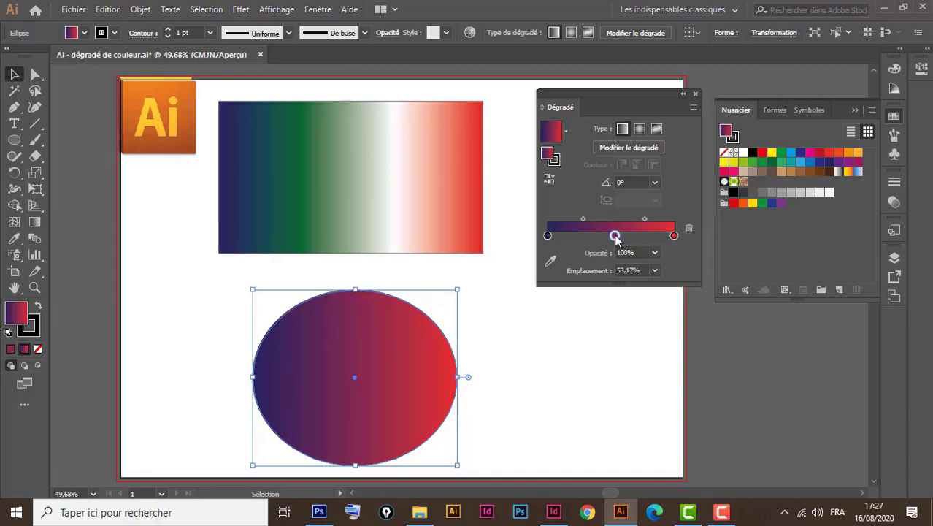
pyautogui.doubleClick(616, 235)
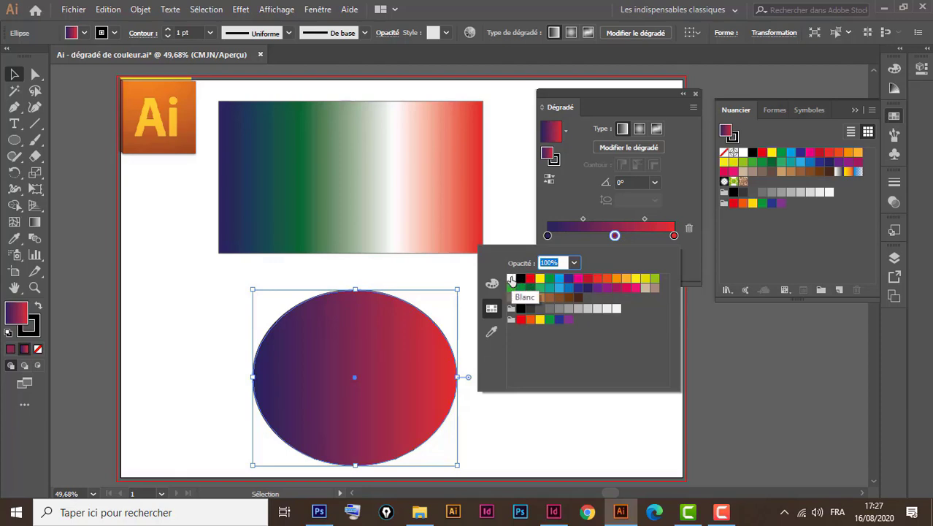
pyautogui.click(511, 280)
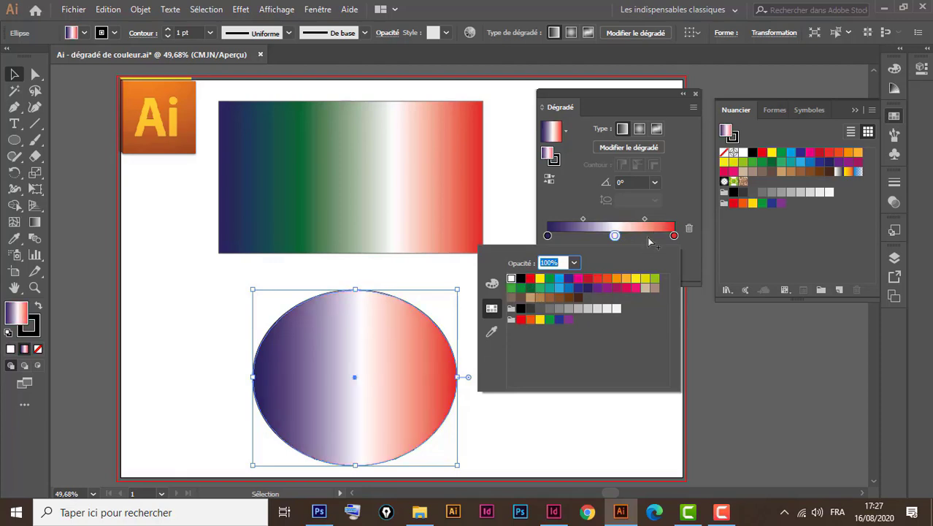
pyautogui.click(686, 208)
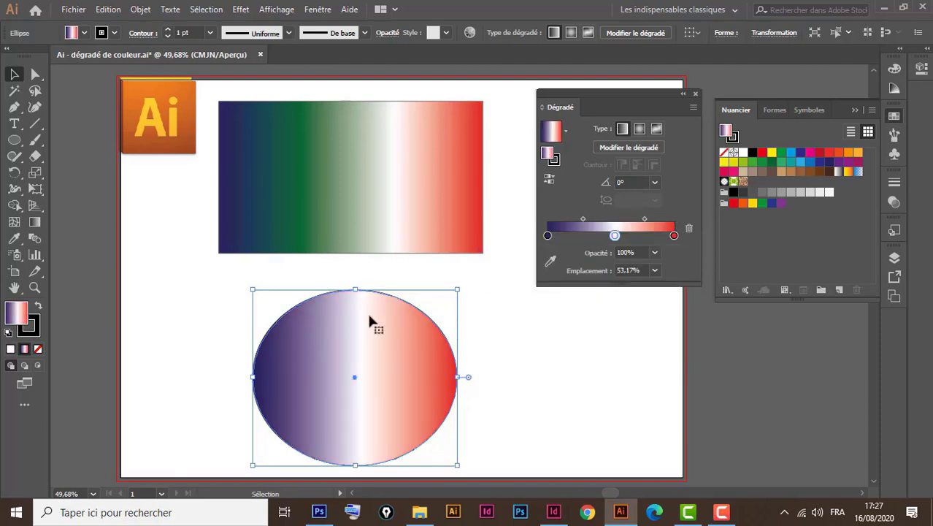
# Redraw the ellipse gradient upper-left to lower-right at -28.4°, pulling the navy stop in to 18%.
pyautogui.click(35, 224)
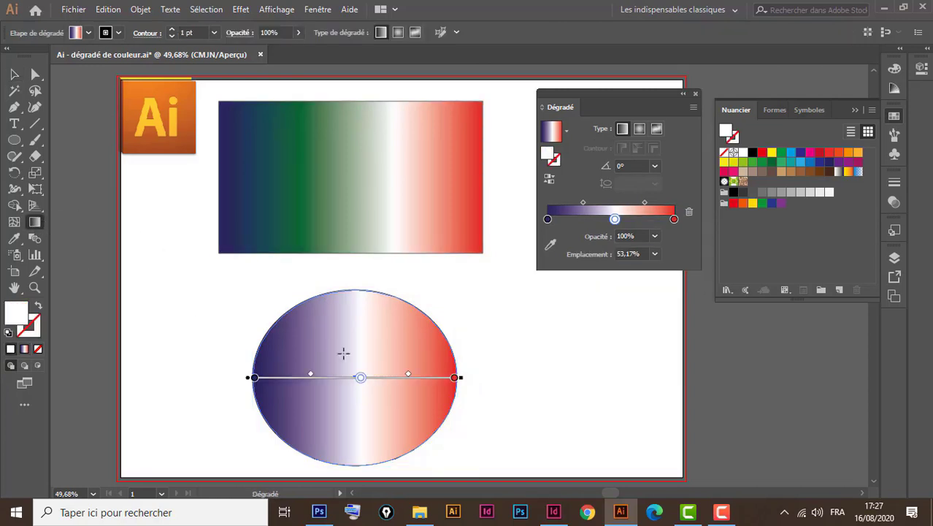
pyautogui.moveTo(288, 319); pyautogui.dragTo(436, 449)
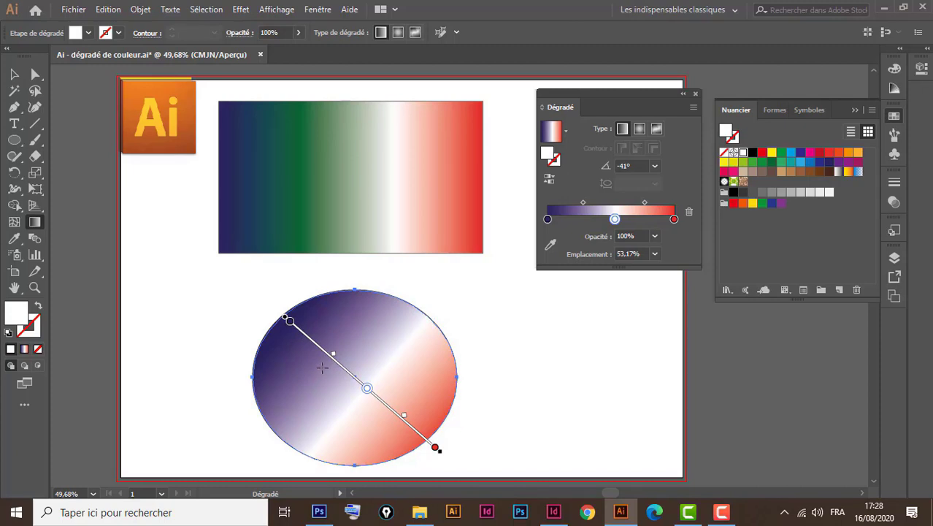
pyautogui.moveTo(321, 368); pyautogui.dragTo(372, 408)
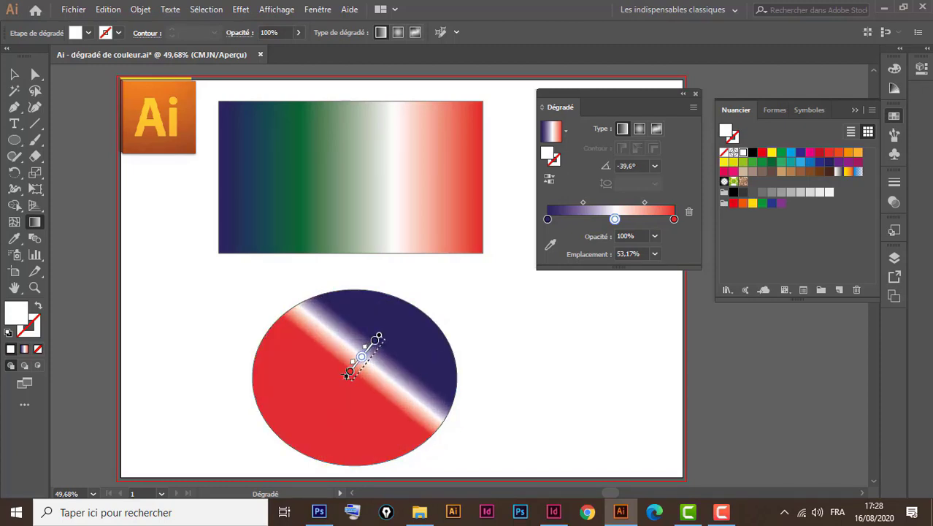
pyautogui.moveTo(374, 338); pyautogui.dragTo(335, 393)
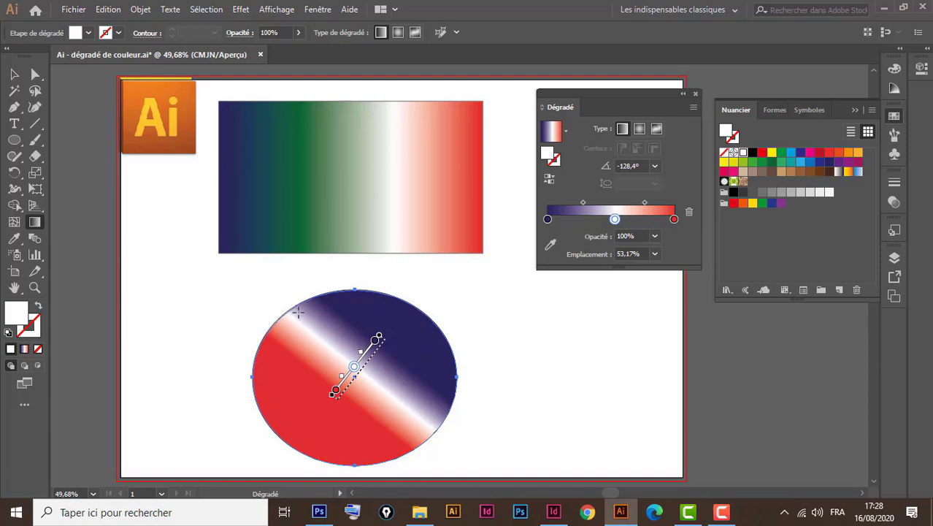
pyautogui.moveTo(291, 303); pyautogui.dragTo(435, 445)
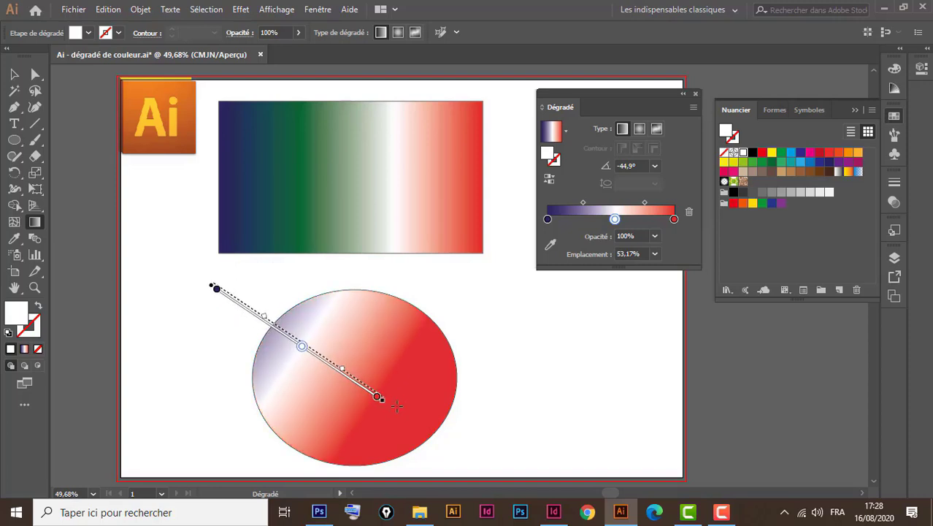
pyautogui.moveTo(217, 291); pyautogui.dragTo(538, 463)
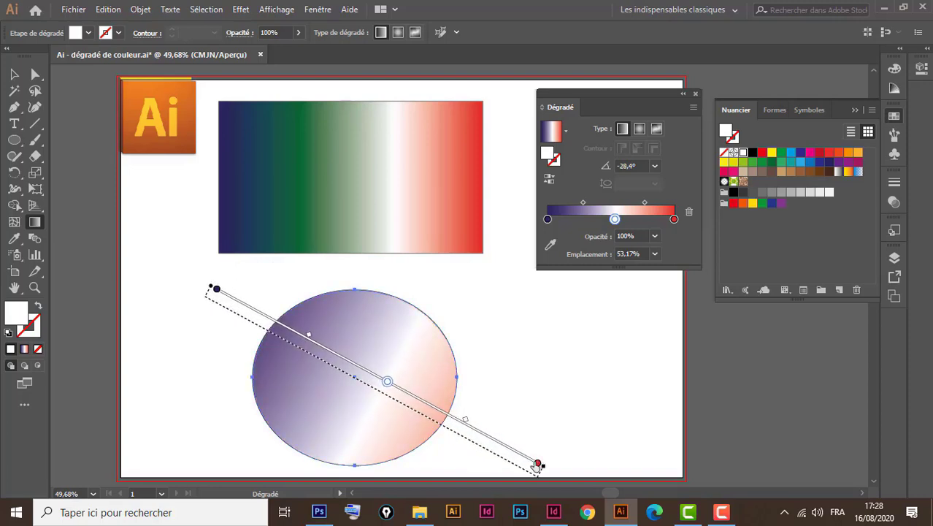
pyautogui.moveTo(356, 377)
pyautogui.mouseDown()
pyautogui.moveTo(333, 359)
pyautogui.moveTo(327, 375)
pyautogui.mouseUp()
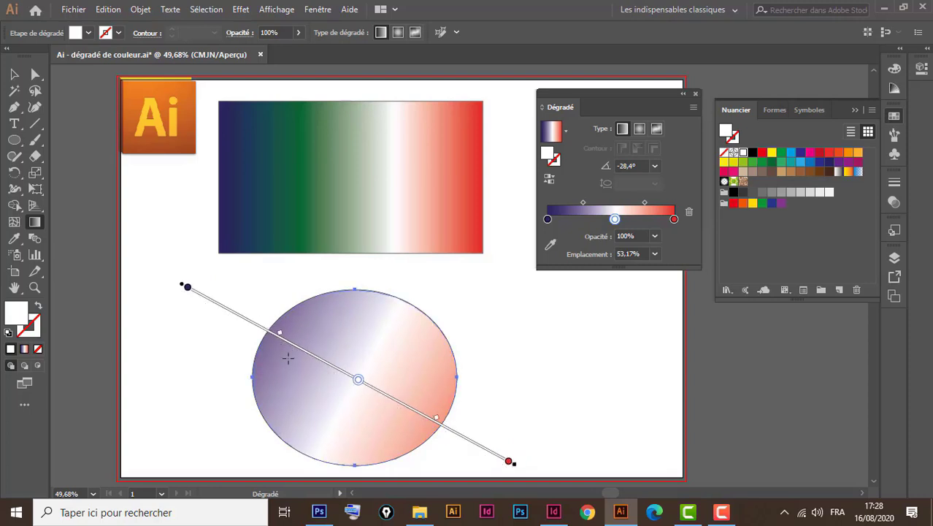
pyautogui.moveTo(188, 288); pyautogui.dragTo(246, 318)
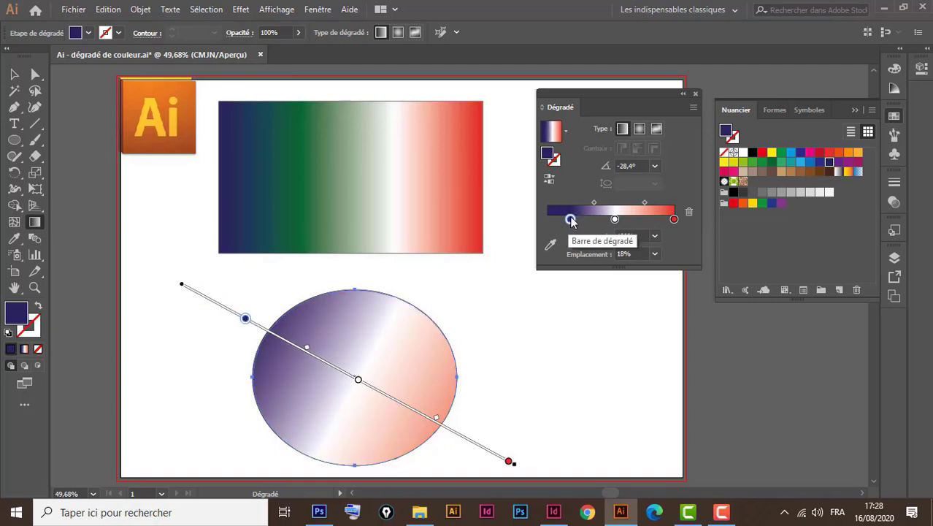
# Move the red end stop in to 82.28% and rotate the gradient to nearly horizontal.
pyautogui.moveTo(510, 463); pyautogui.dragTo(452, 430)
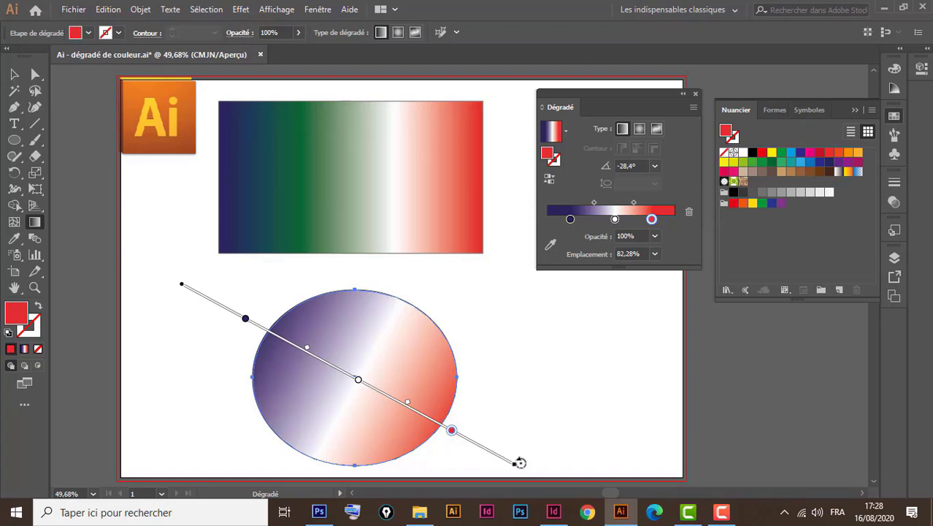
pyautogui.moveTo(519, 462); pyautogui.dragTo(538, 409)
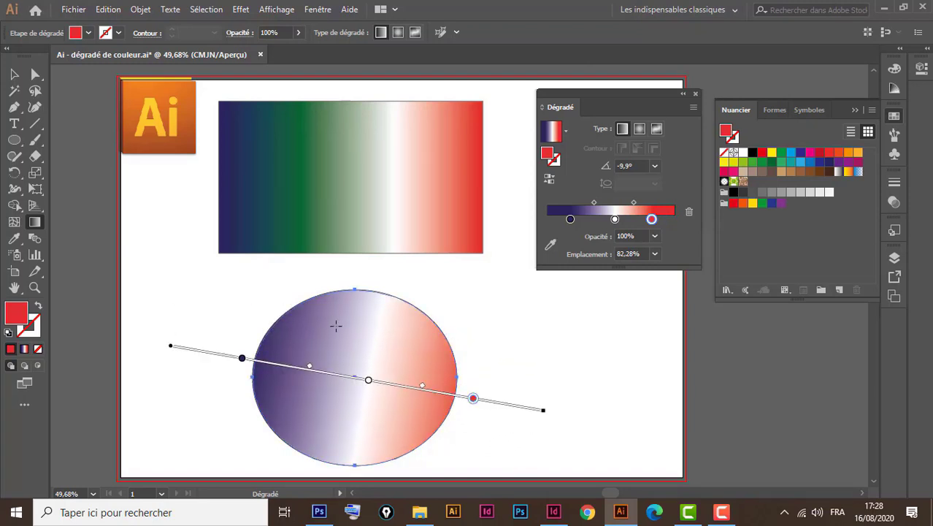
pyautogui.moveTo(296, 371); pyautogui.dragTo(299, 371)
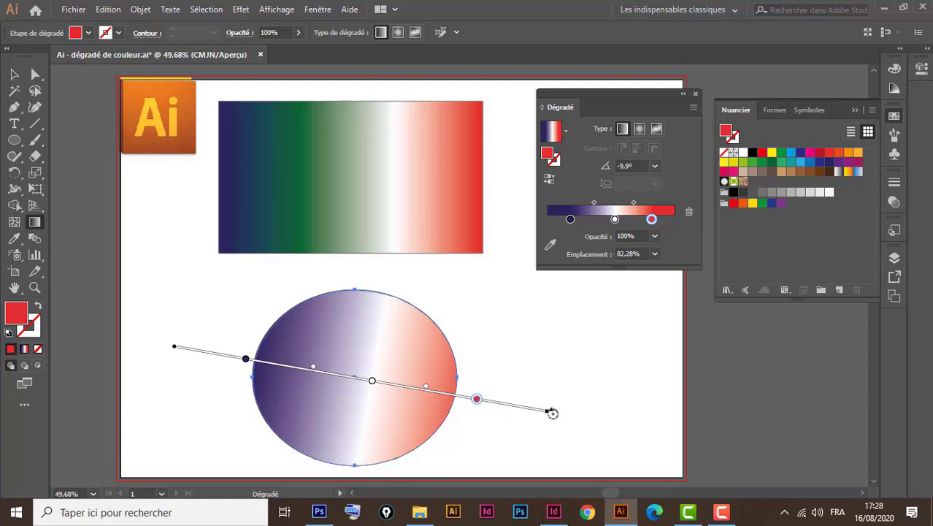
pyautogui.moveTo(552, 413); pyautogui.dragTo(553, 373)
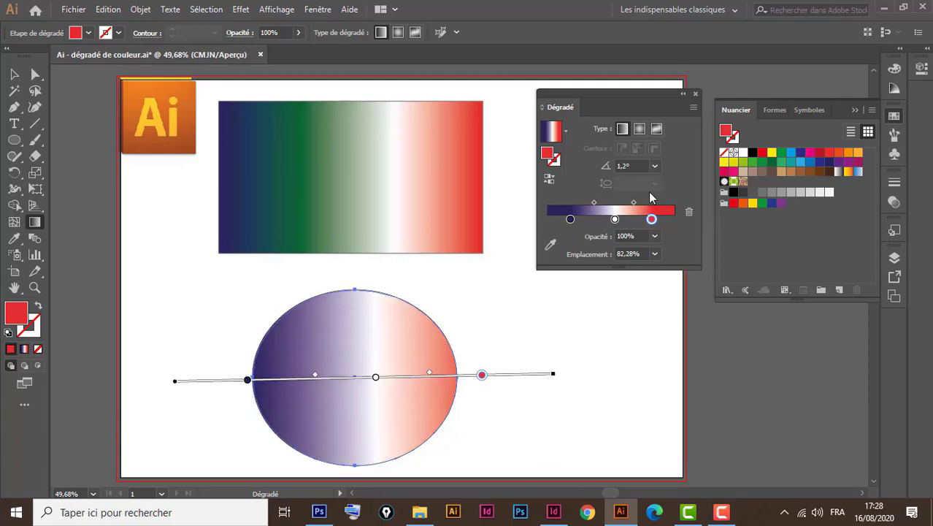
# Set the ellipse gradient angle to 90°, then delete the ellipse.
pyautogui.click(655, 165)
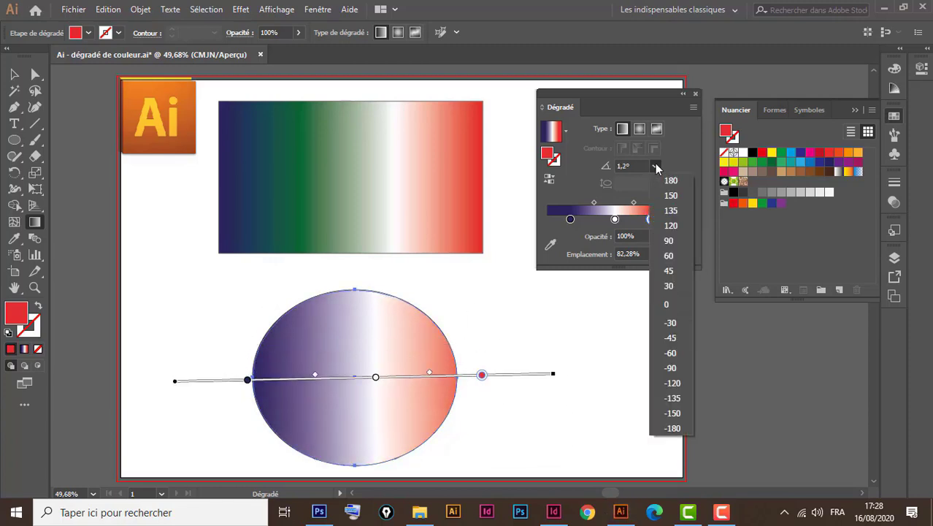
pyautogui.click(673, 384)
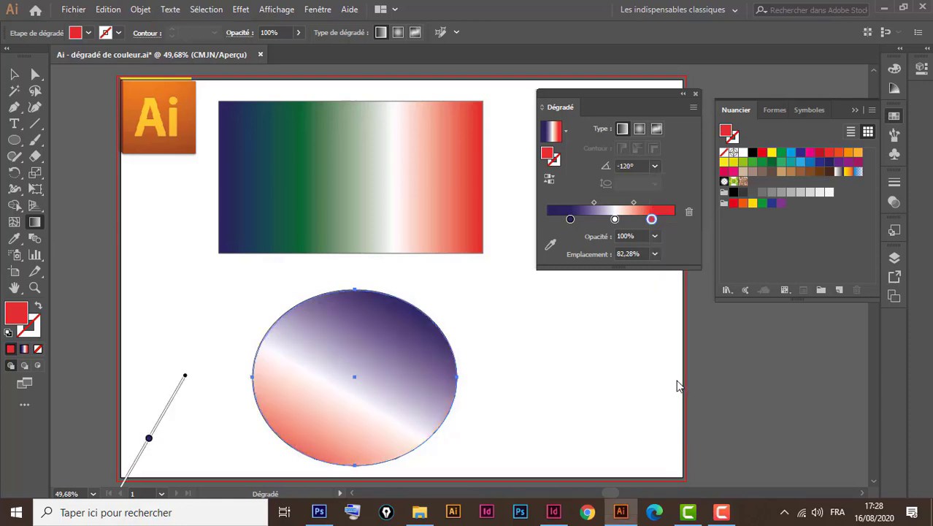
pyautogui.click(654, 166)
pyautogui.click(670, 241)
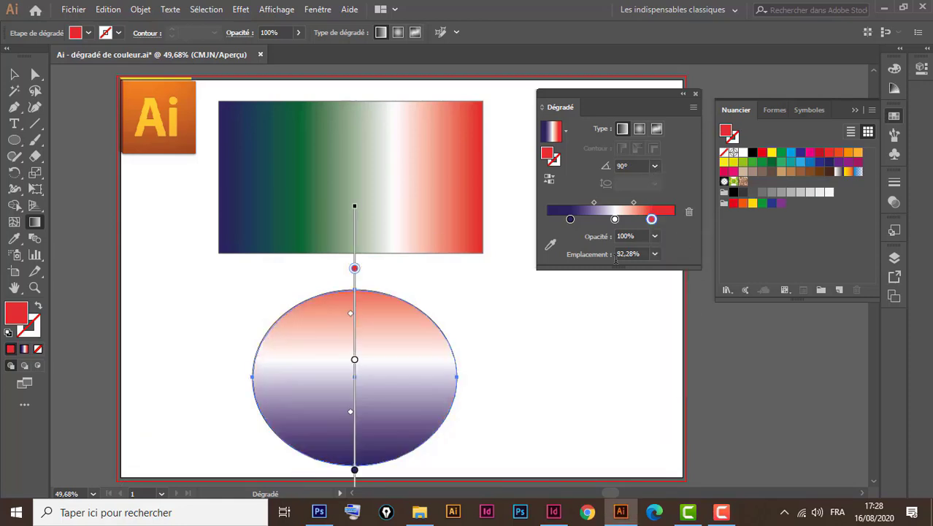
pyautogui.click(14, 74)
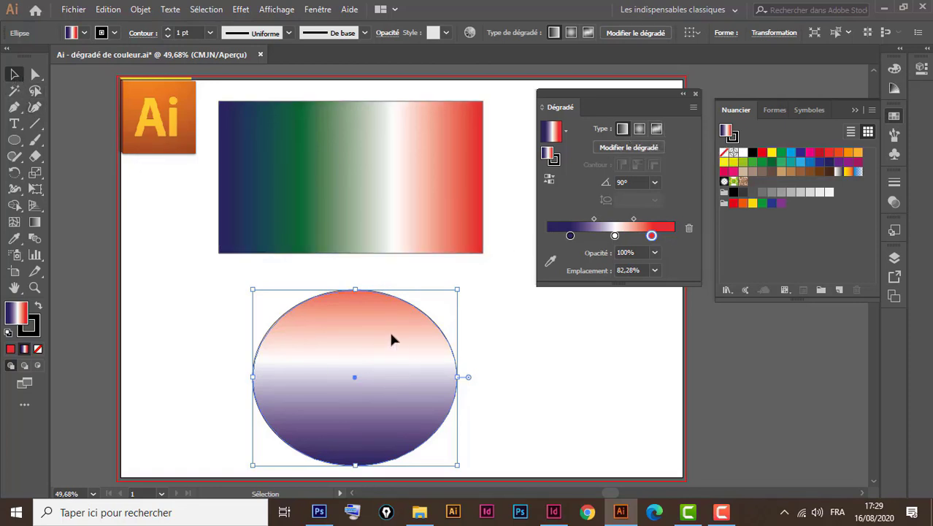
pyautogui.press('Delete')
# Delete the striped rectangle and reset to default white fill and black stroke, stroke active.
pyautogui.click(418, 226)
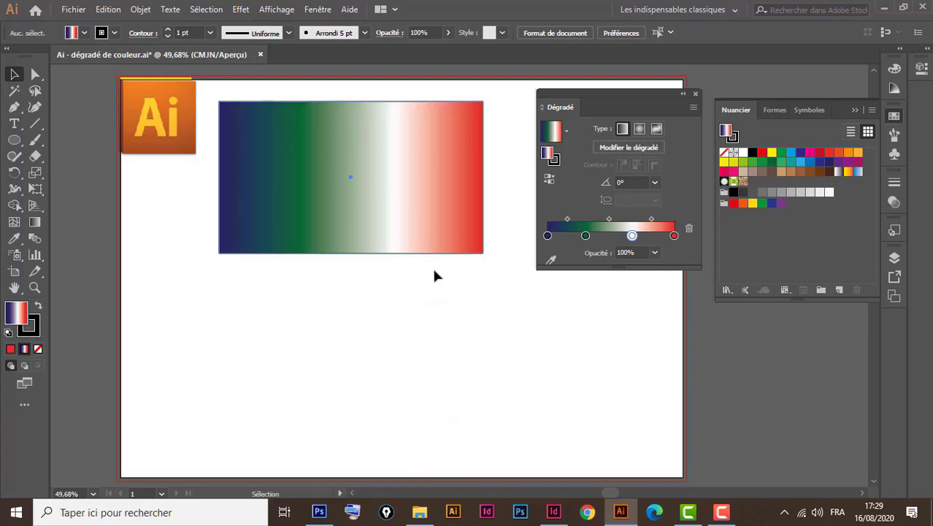
pyautogui.press('Delete')
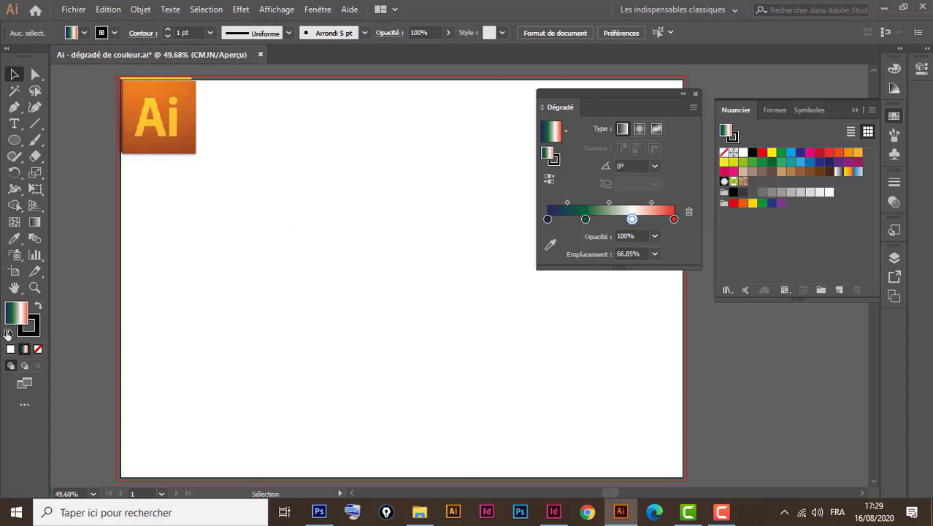
pyautogui.click(7, 332)
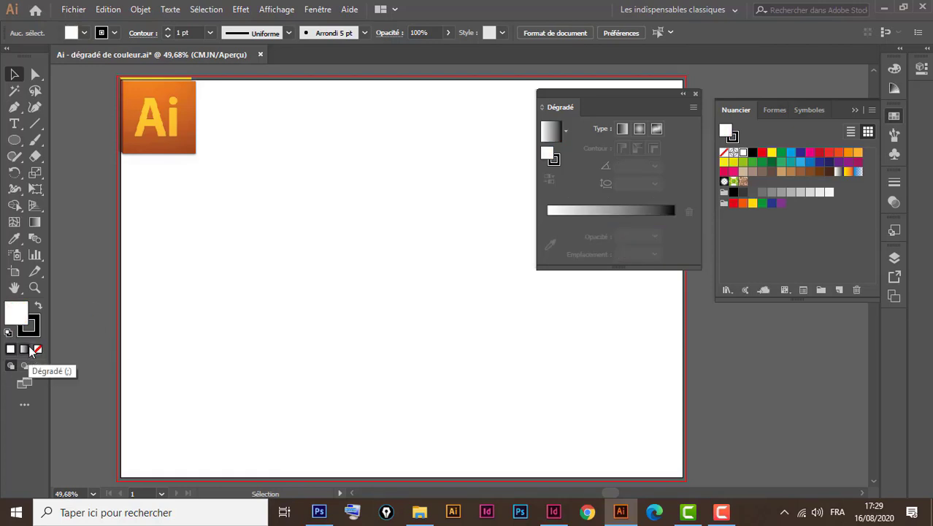
pyautogui.click(38, 335)
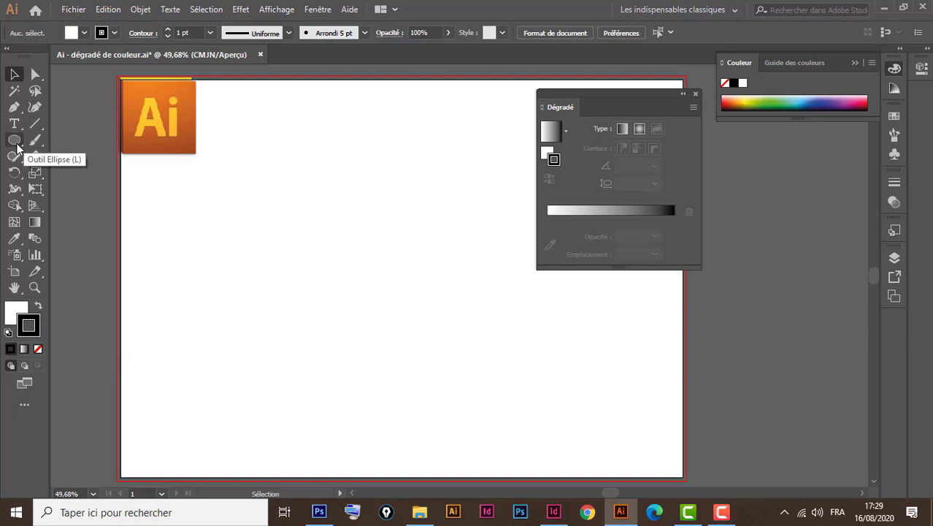
# Draw a wide rectangle and give it a 40 pt stroke.
pyautogui.moveTo(15, 139)
pyautogui.mouseDown()
pyautogui.moveTo(74, 150)
pyautogui.moveTo(82, 141)
pyautogui.mouseUp()
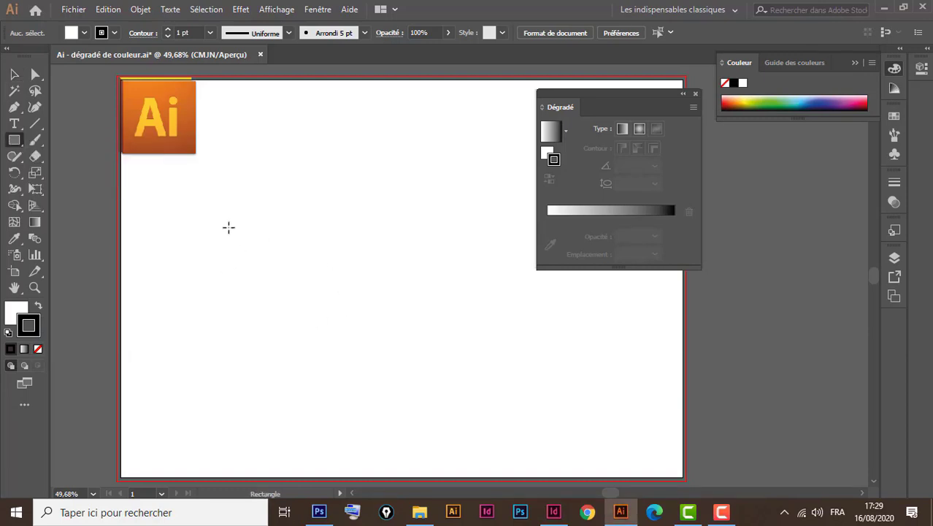
pyautogui.moveTo(199, 211); pyautogui.dragTo(462, 365)
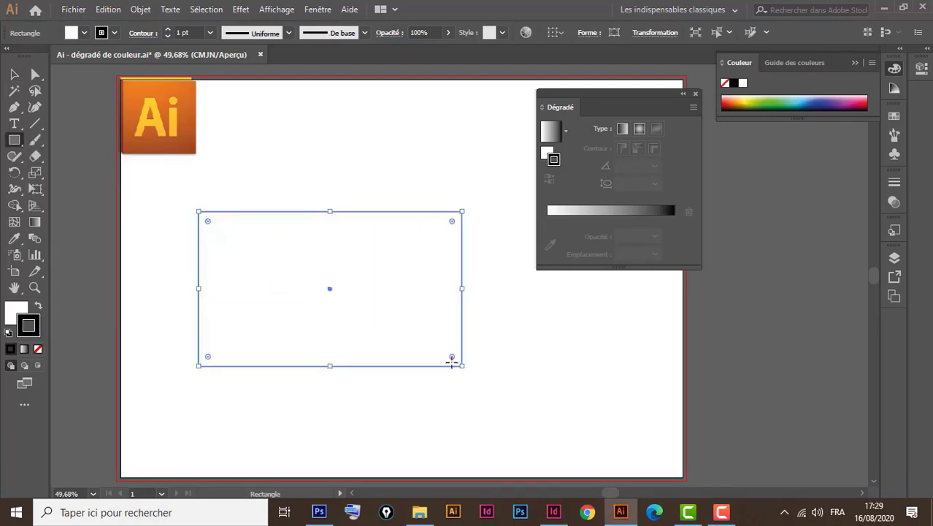
pyautogui.click(210, 33)
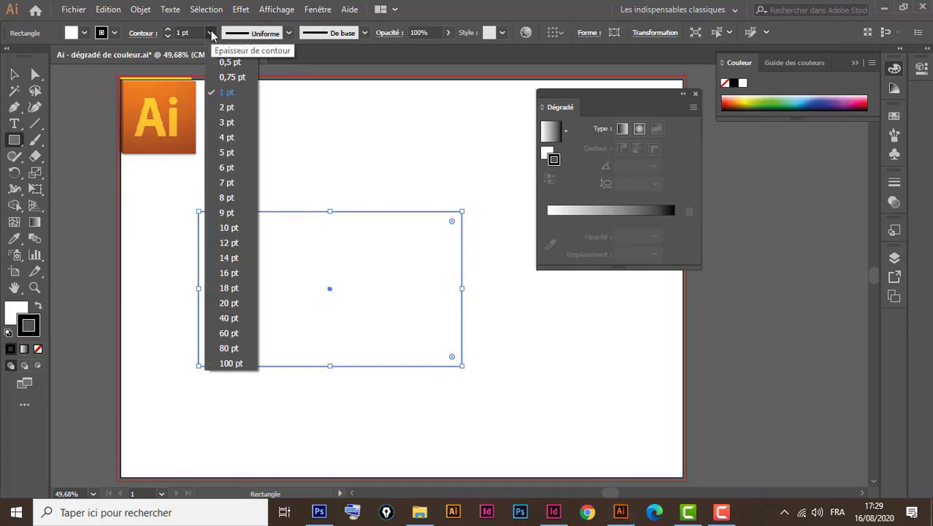
pyautogui.click(228, 319)
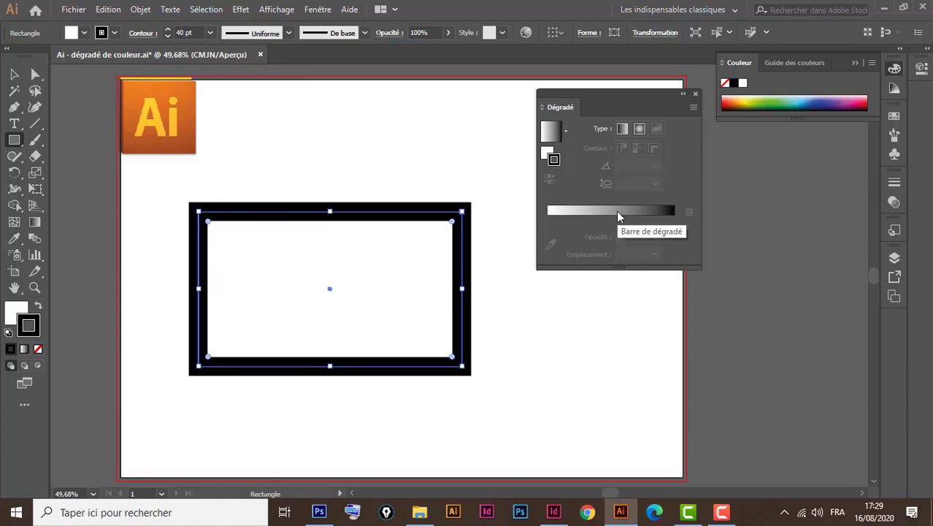
# Apply the blue fading gradient swatch to the rectangle's outline after trying yellow-to-red.
pyautogui.click(618, 211)
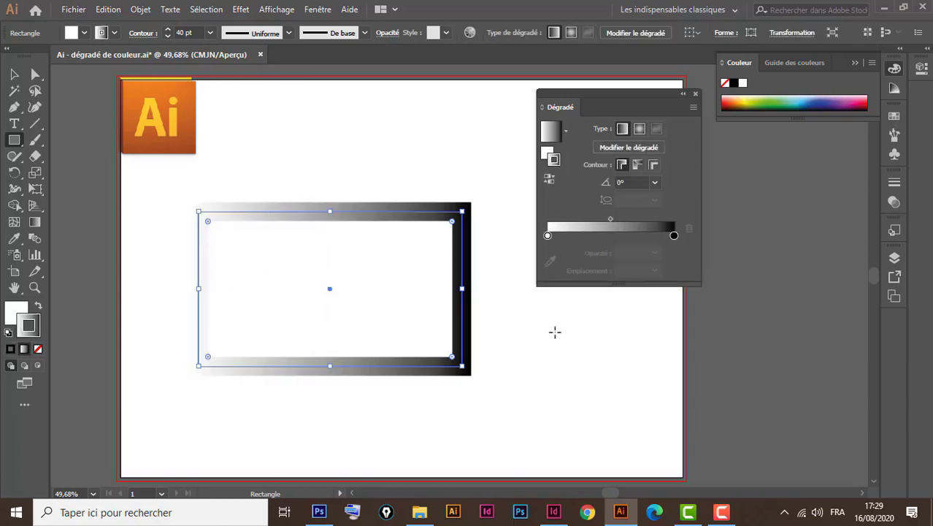
pyautogui.click(894, 118)
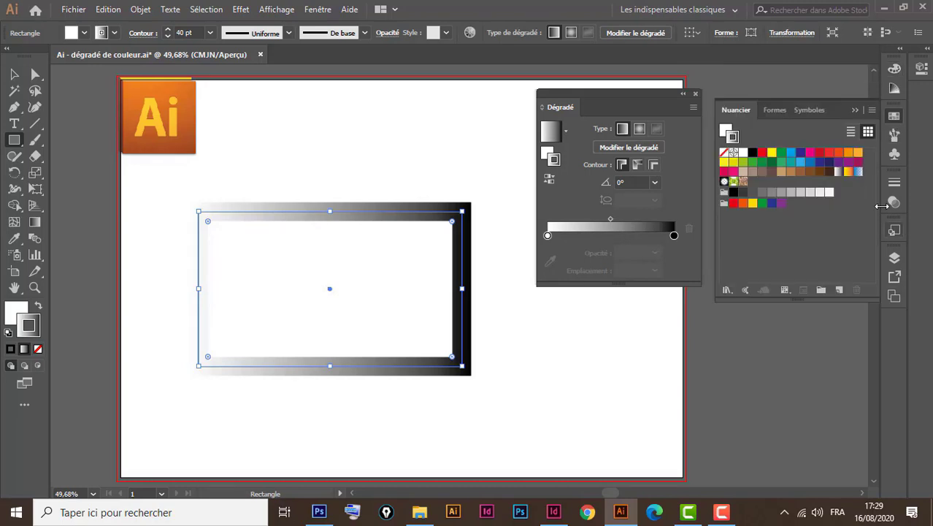
pyautogui.click(846, 172)
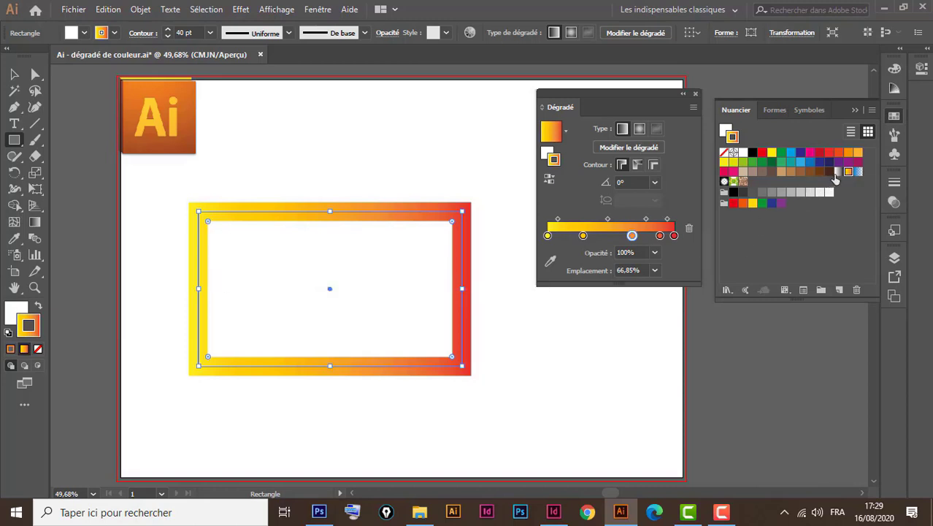
pyautogui.click(858, 173)
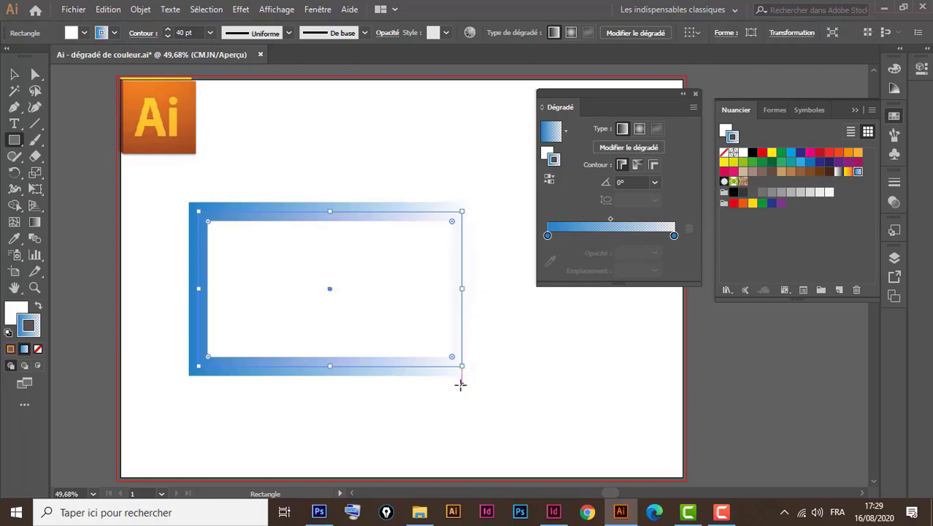
# Set the right gradient stop's opacity to 100%, then back to 0%.
pyautogui.click(15, 74)
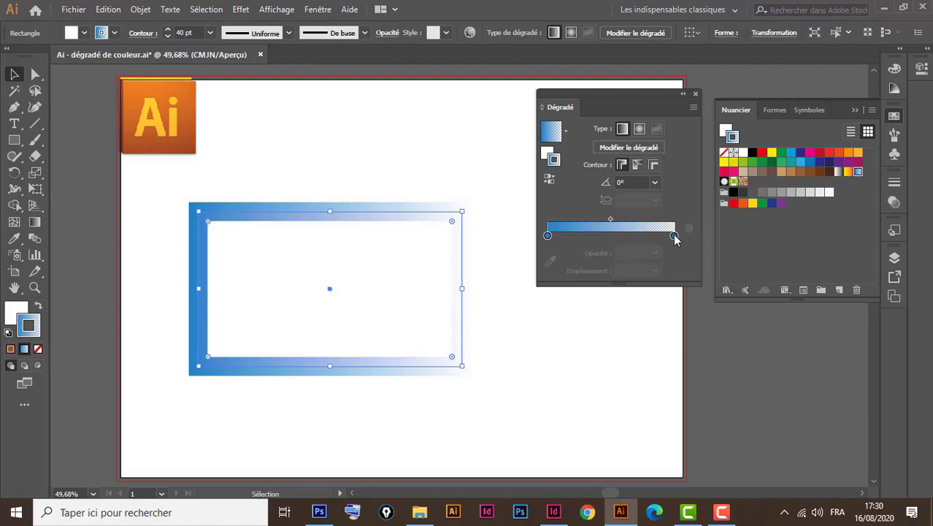
pyautogui.click(673, 236)
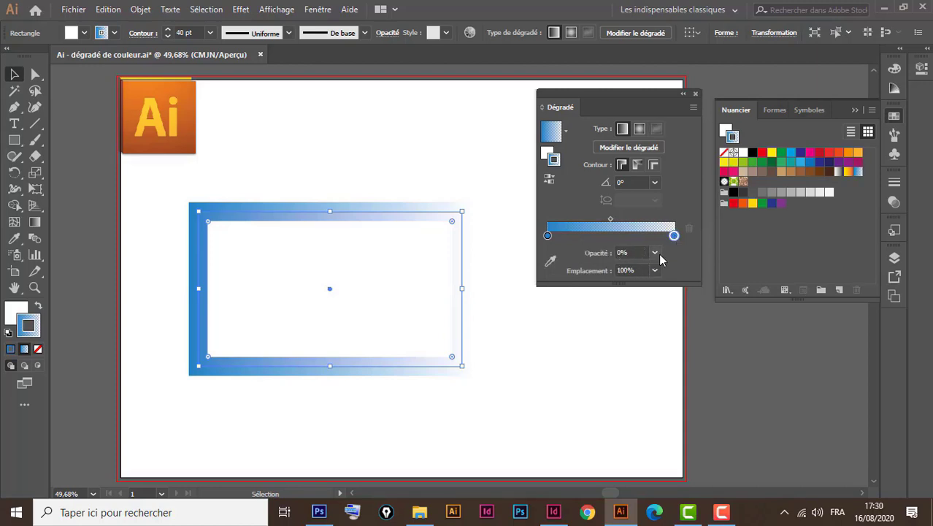
pyautogui.click(654, 252)
pyautogui.click(673, 422)
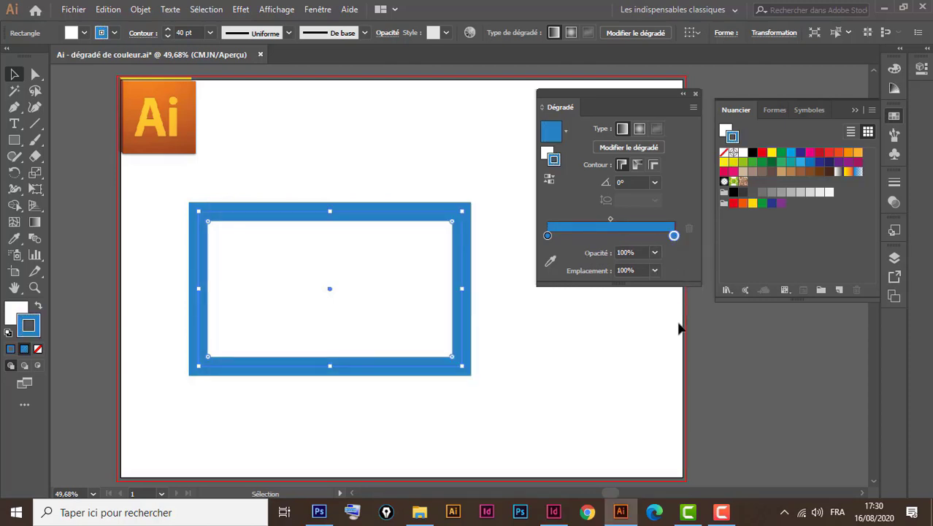
pyautogui.click(654, 252)
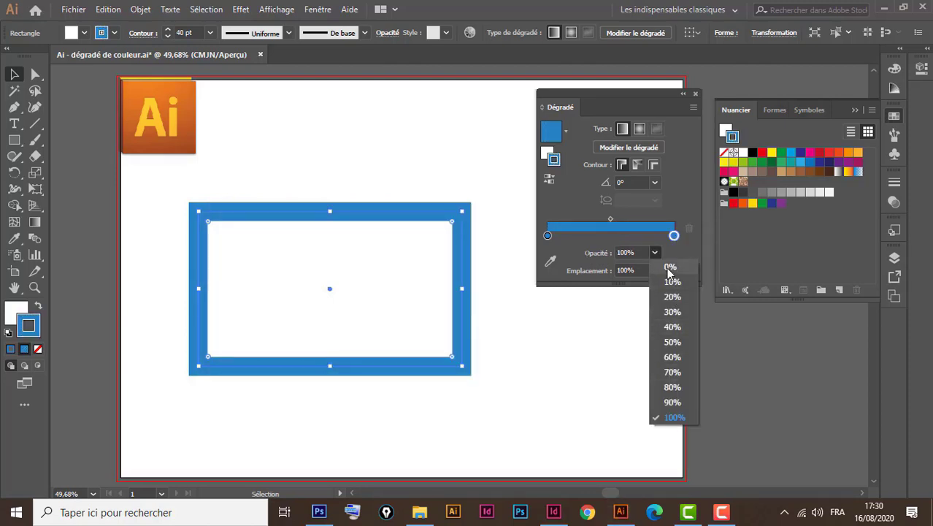
pyautogui.click(670, 267)
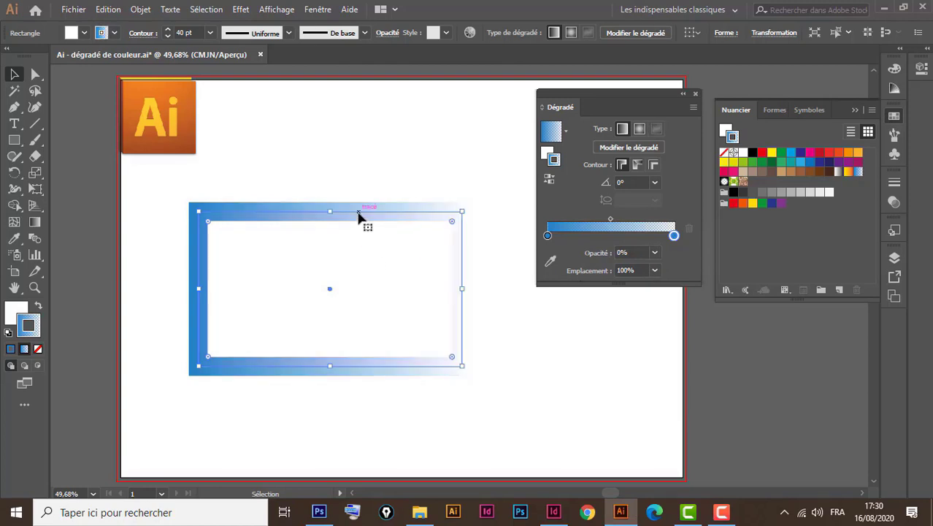
# Set the rectangle's fill to none and return it to the artboard's centre-left.
pyautogui.moveTo(360, 219); pyautogui.dragTo(108, 114)
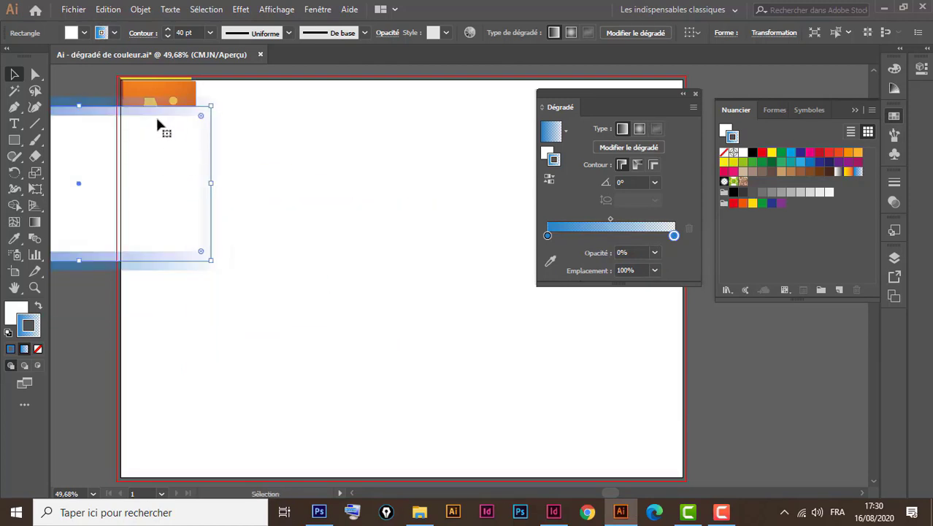
pyautogui.moveTo(136, 108); pyautogui.dragTo(157, 107)
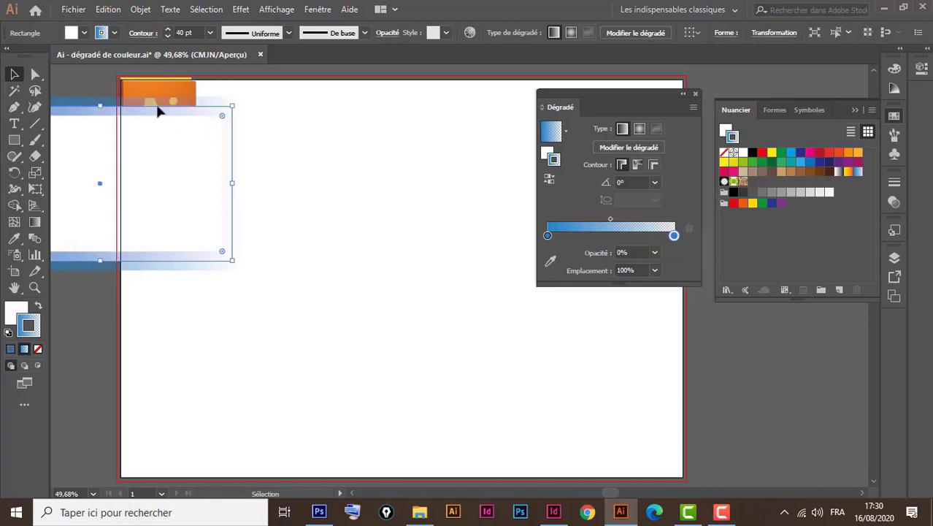
pyautogui.click(12, 313)
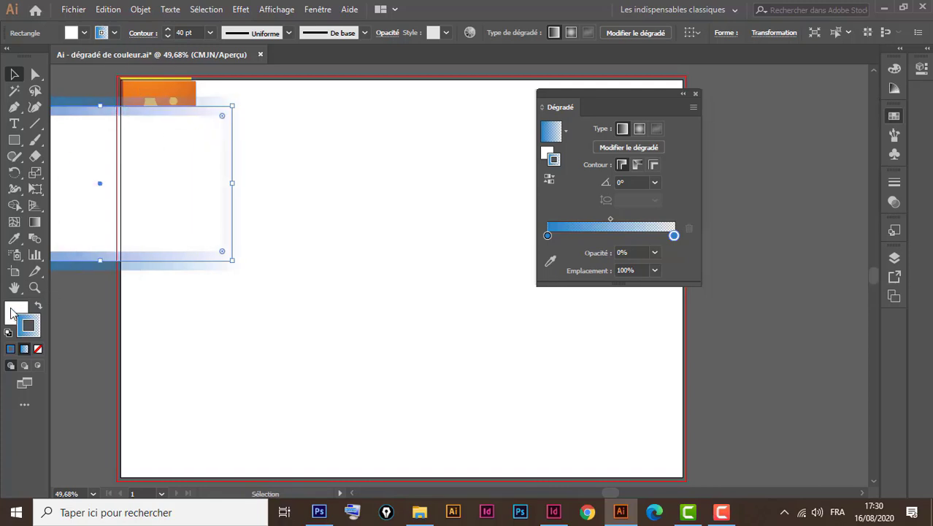
pyautogui.click(11, 313)
pyautogui.click(38, 348)
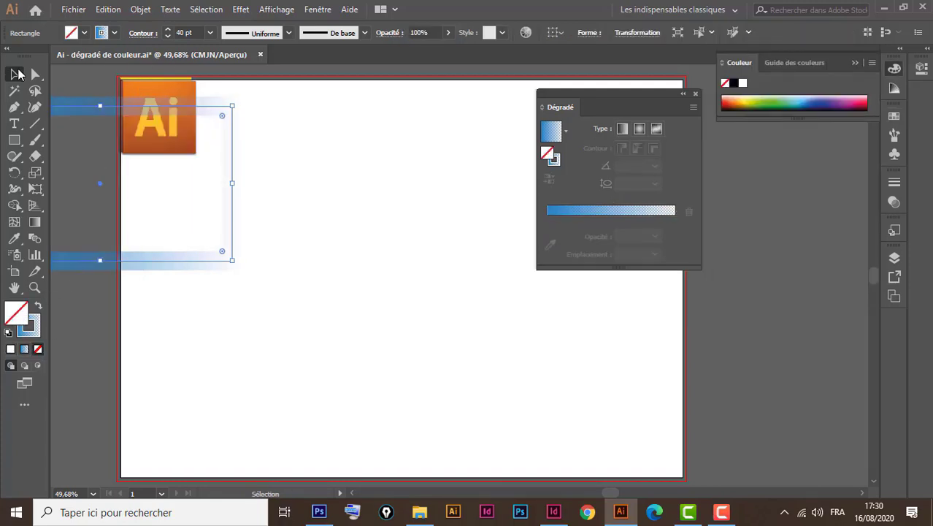
pyautogui.moveTo(82, 106); pyautogui.dragTo(306, 202)
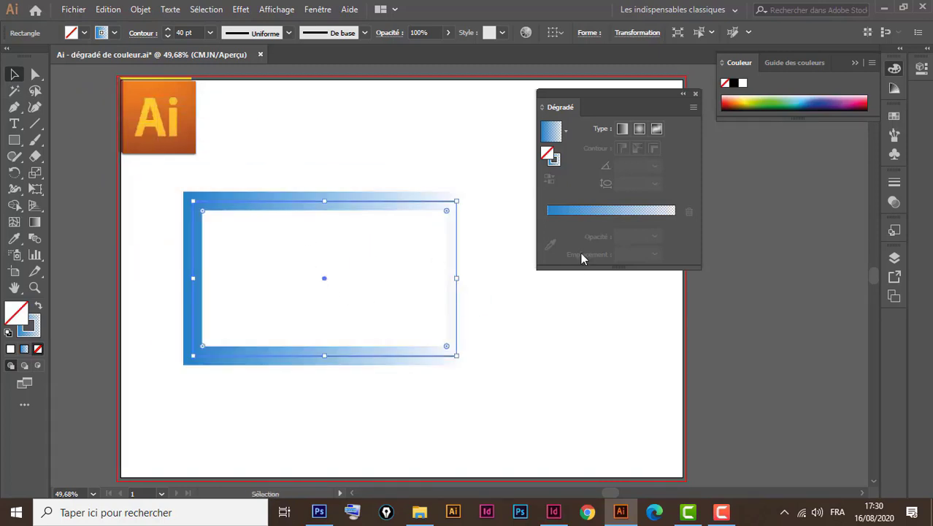
# Make the outline gradient's right stop 100% opaque so the stroke shows solid blue.
pyautogui.click(662, 213)
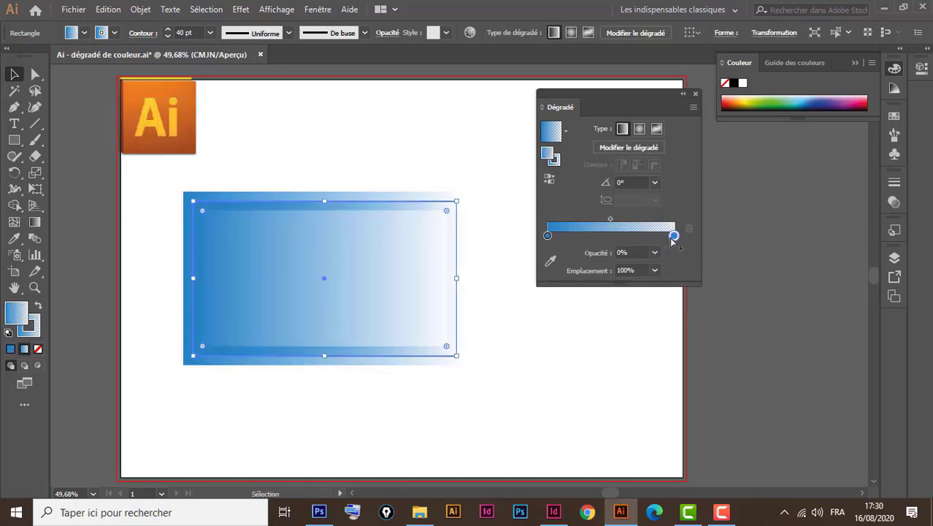
pyautogui.click(655, 252)
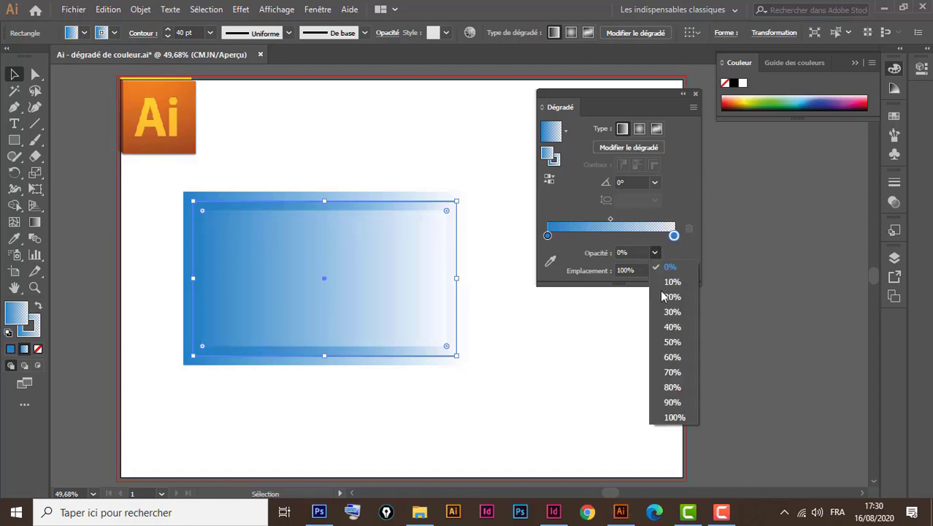
pyautogui.click(670, 416)
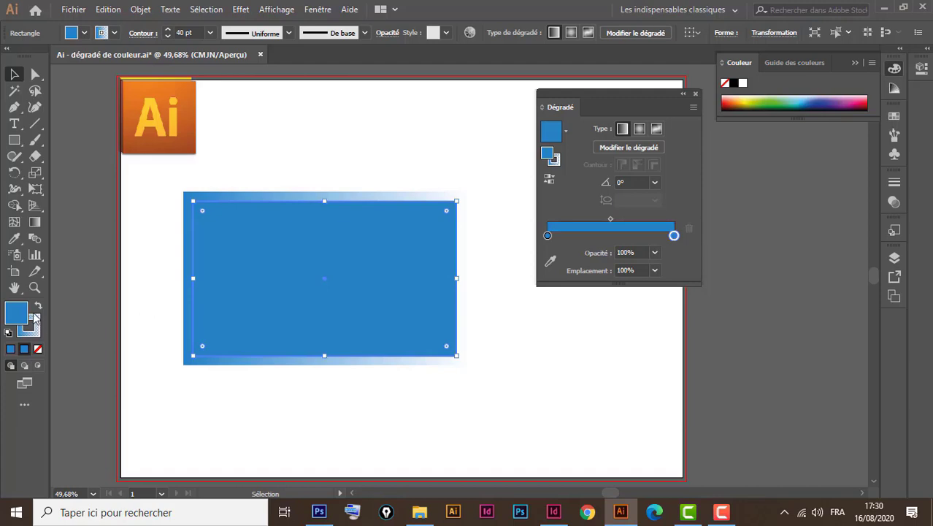
pyautogui.click(38, 349)
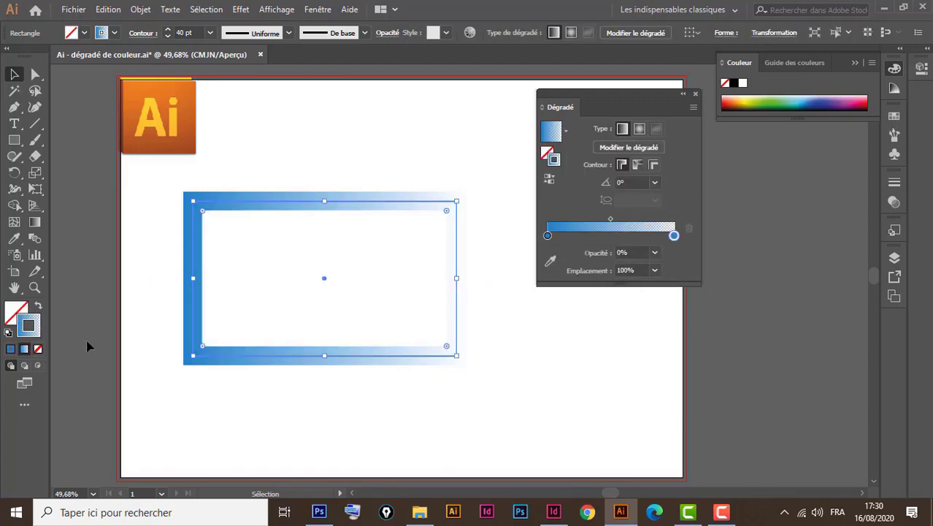
pyautogui.click(32, 332)
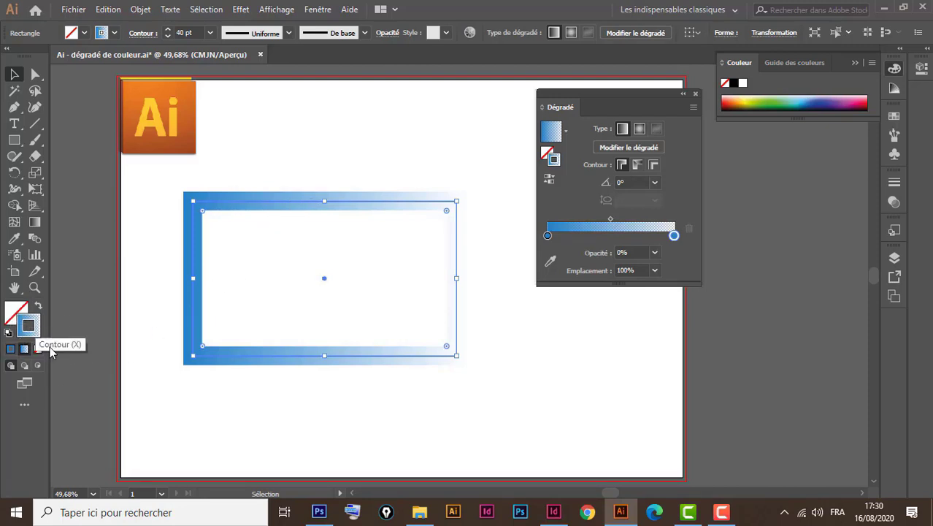
pyautogui.click(654, 252)
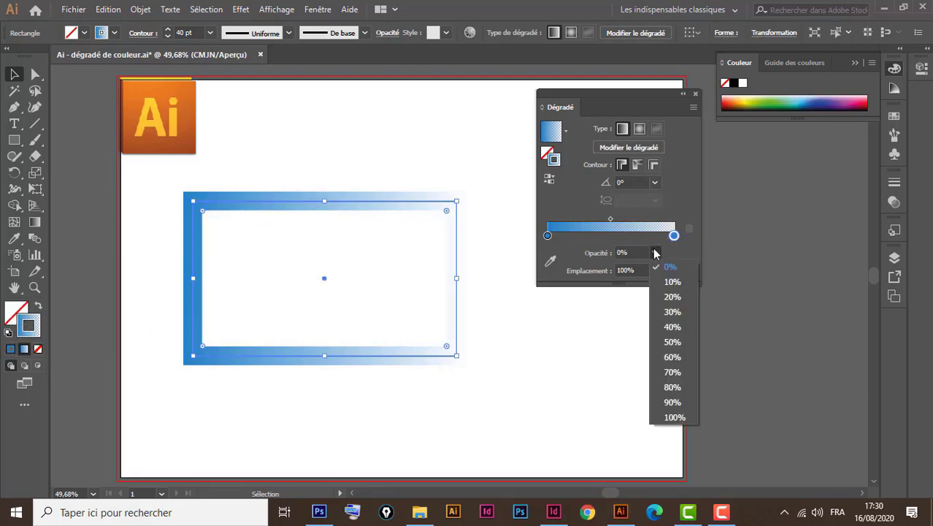
pyautogui.click(672, 417)
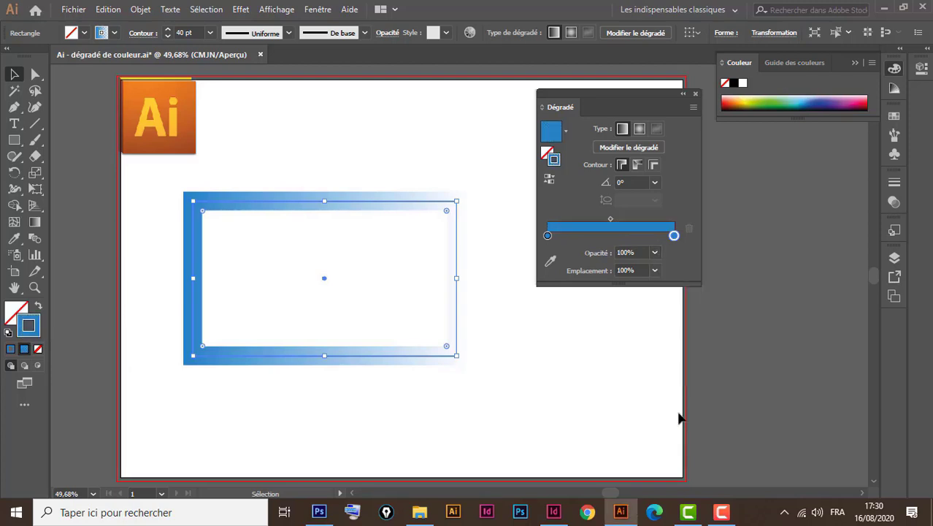
# Make the outline gradient's right stop red and set the gradient angle to 90°.
pyautogui.doubleClick(674, 235)
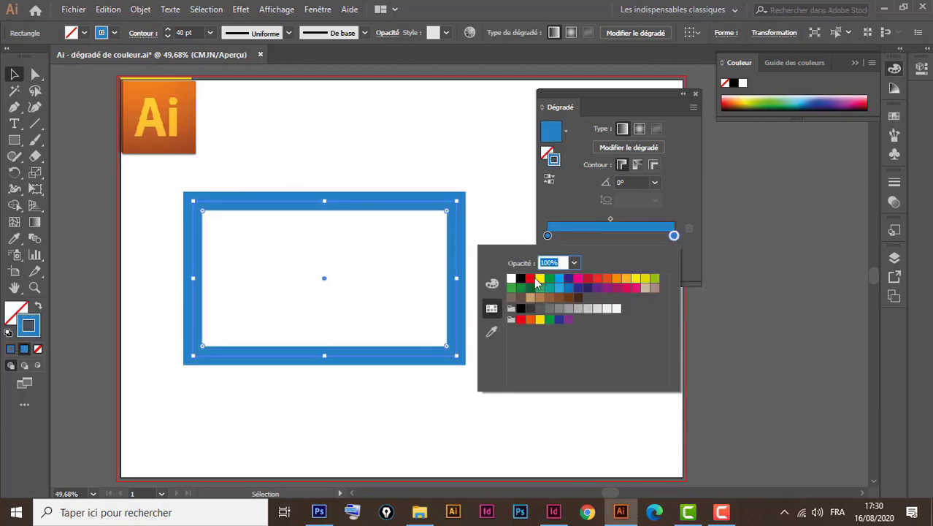
pyautogui.click(530, 278)
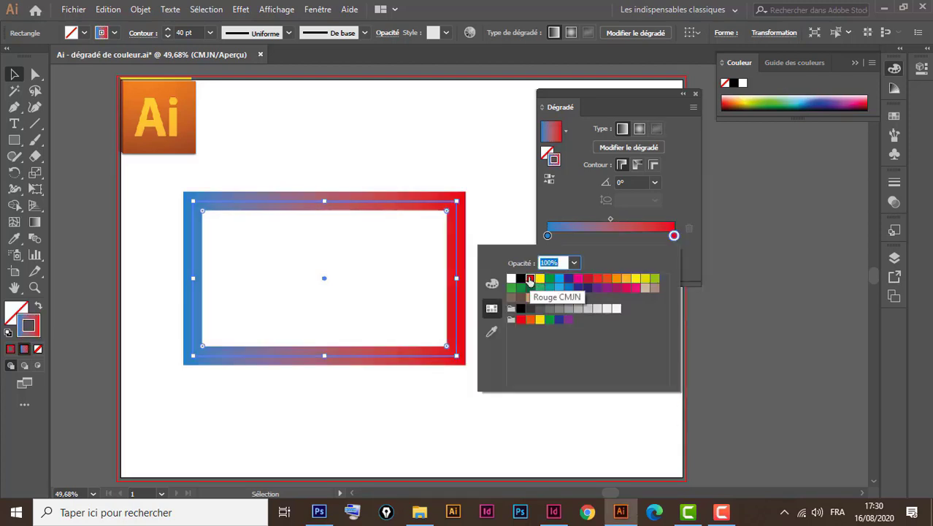
pyautogui.click(678, 197)
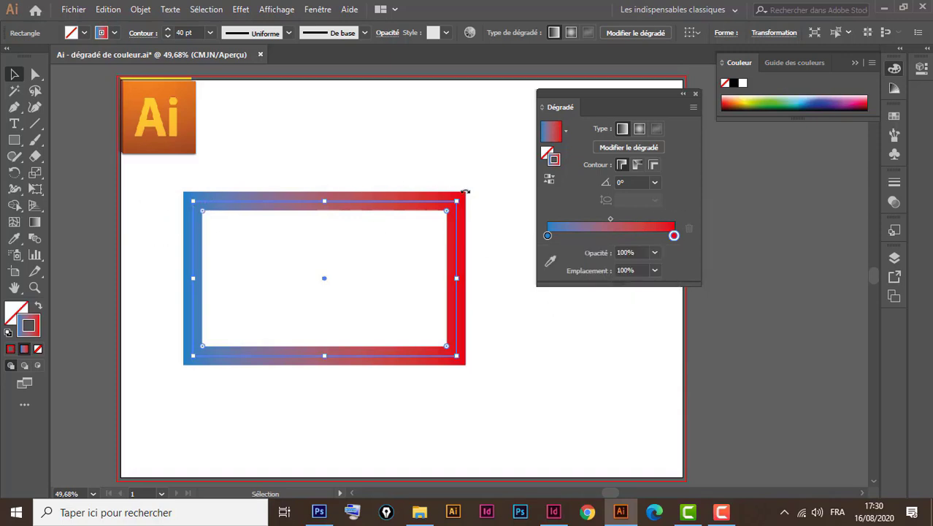
pyautogui.click(654, 184)
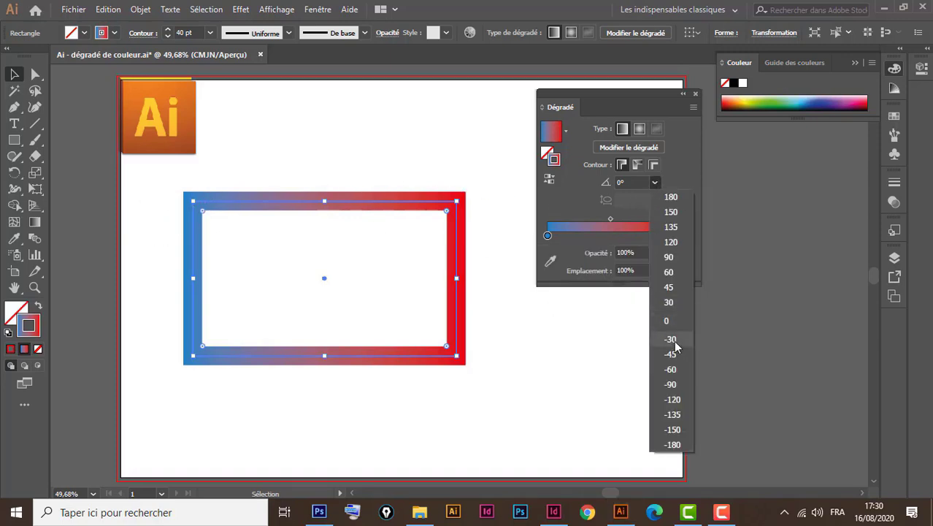
pyautogui.click(670, 257)
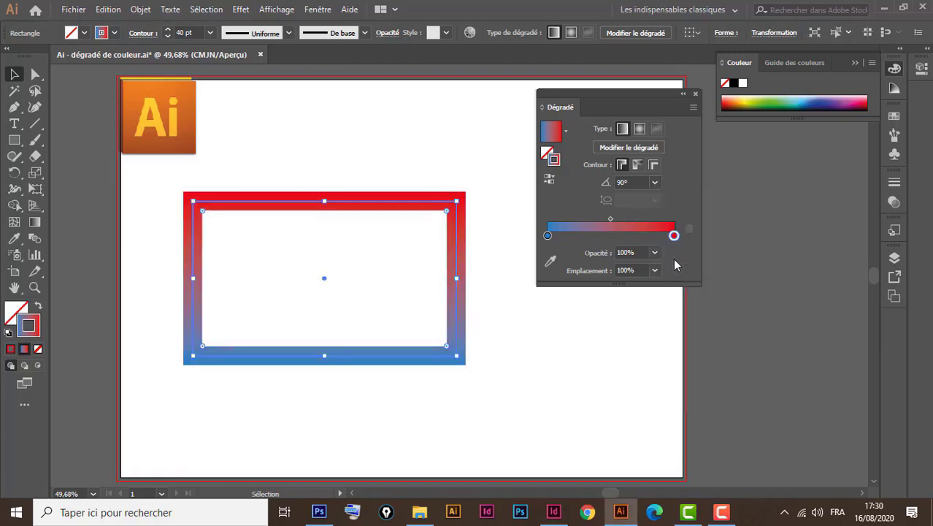
# Move the rectangle slightly up and to the right.
pyautogui.click(656, 183)
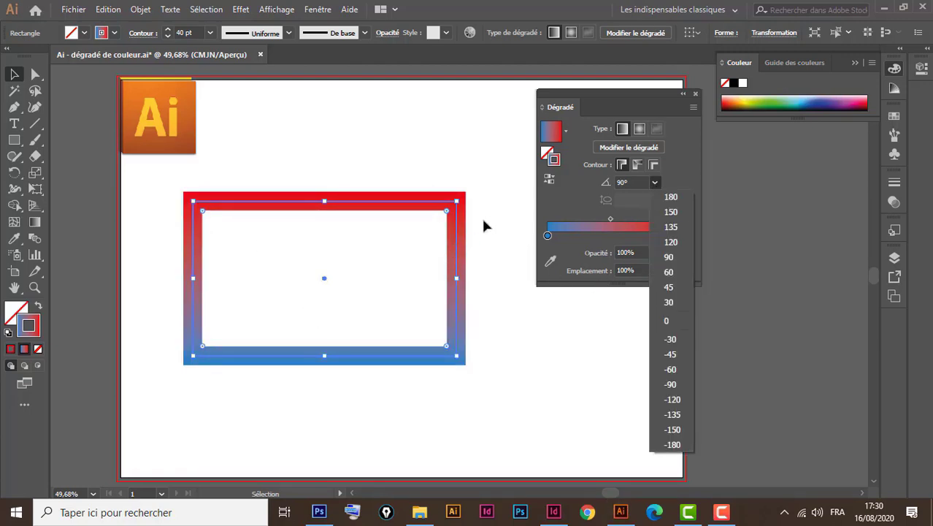
pyautogui.click(403, 203)
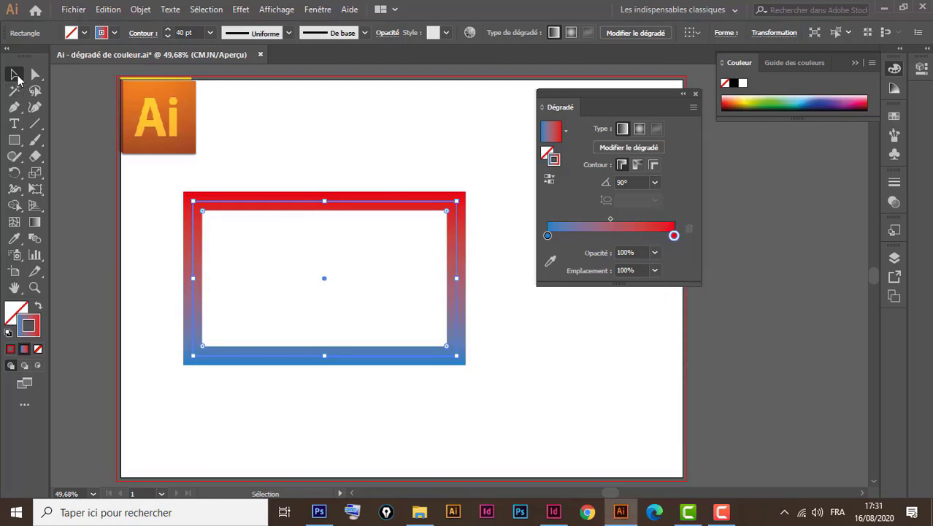
pyautogui.click(16, 76)
pyautogui.moveTo(363, 202); pyautogui.dragTo(371, 175)
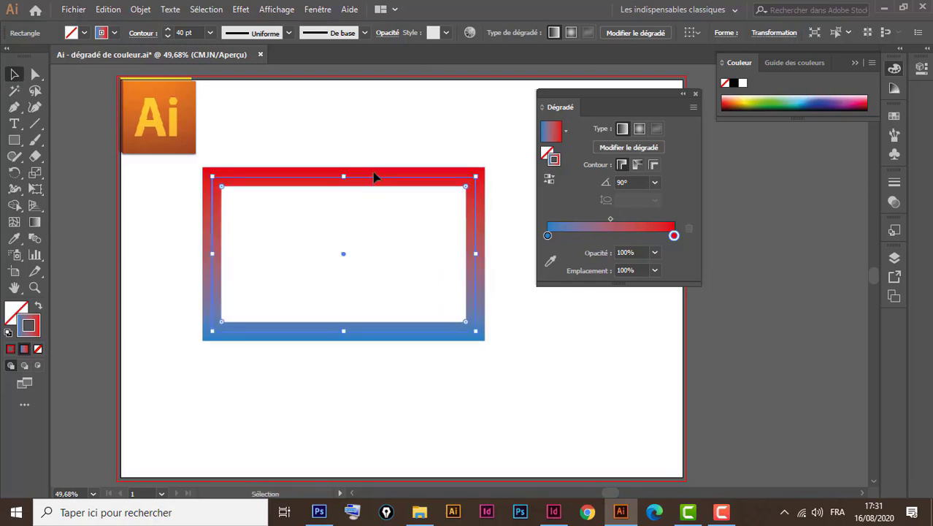
# Apply the blue-to-red gradient to the fill and add a white middle stop.
pyautogui.click(14, 314)
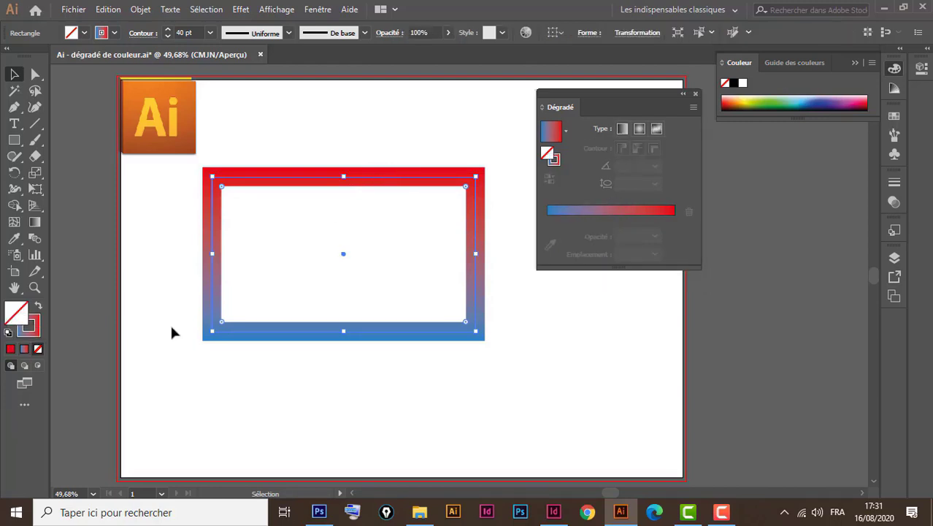
pyautogui.click(606, 212)
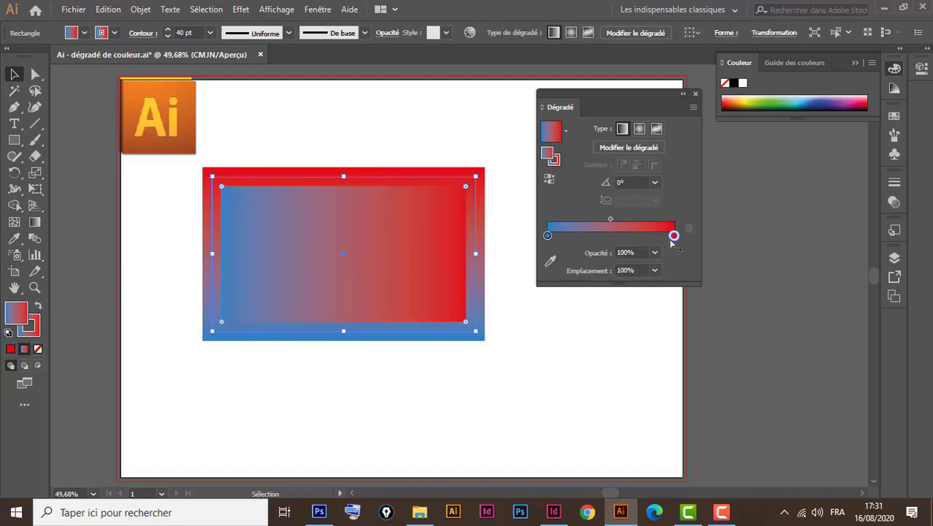
pyautogui.click(612, 235)
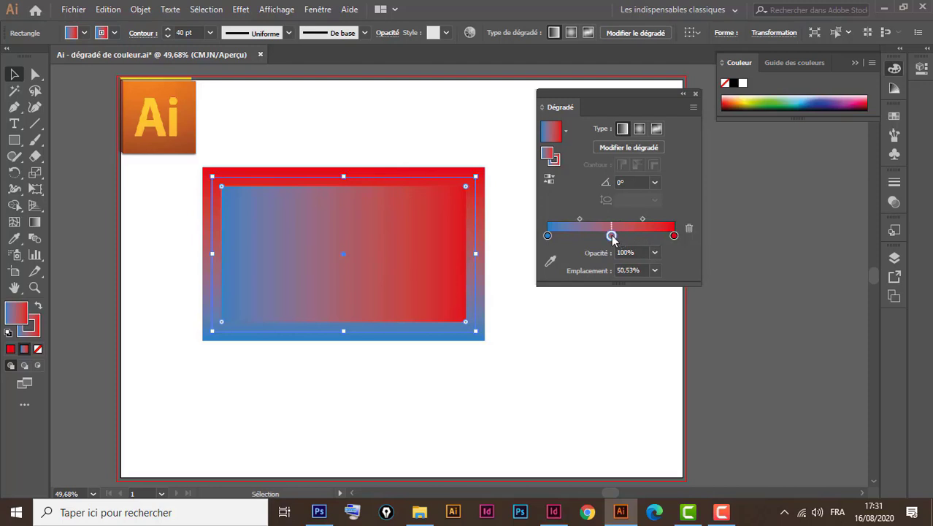
pyautogui.moveTo(612, 236); pyautogui.dragTo(613, 235)
pyautogui.doubleClick(613, 236)
pyautogui.click(511, 279)
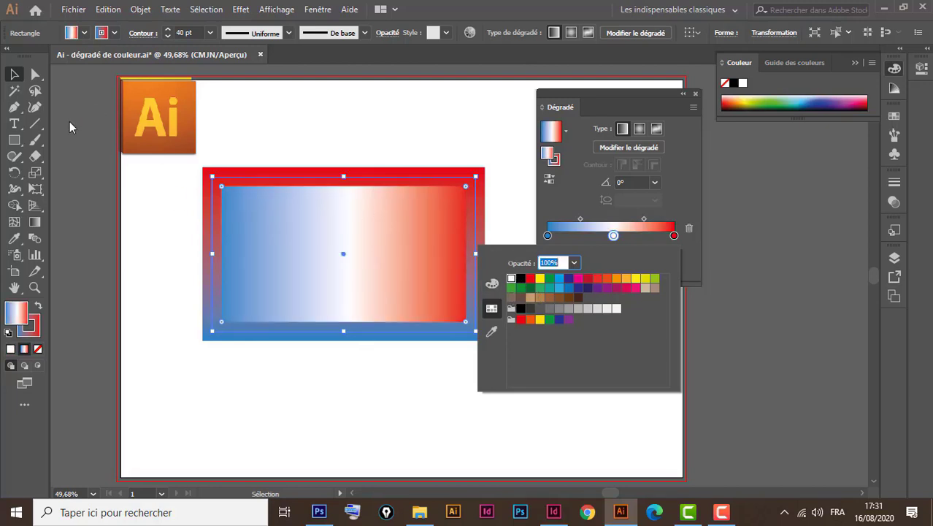
pyautogui.click(14, 76)
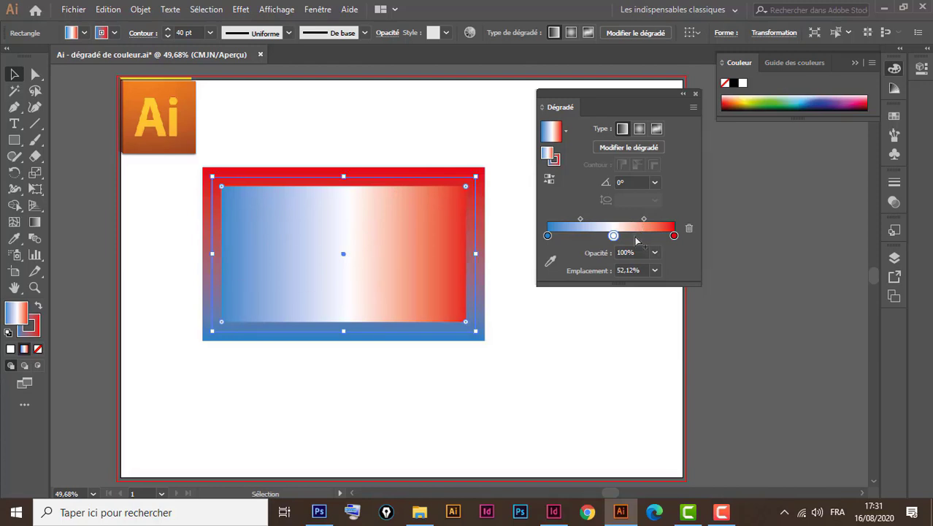
# Add a white middle stop at about 50.53% to the border gradient.
pyautogui.click(31, 326)
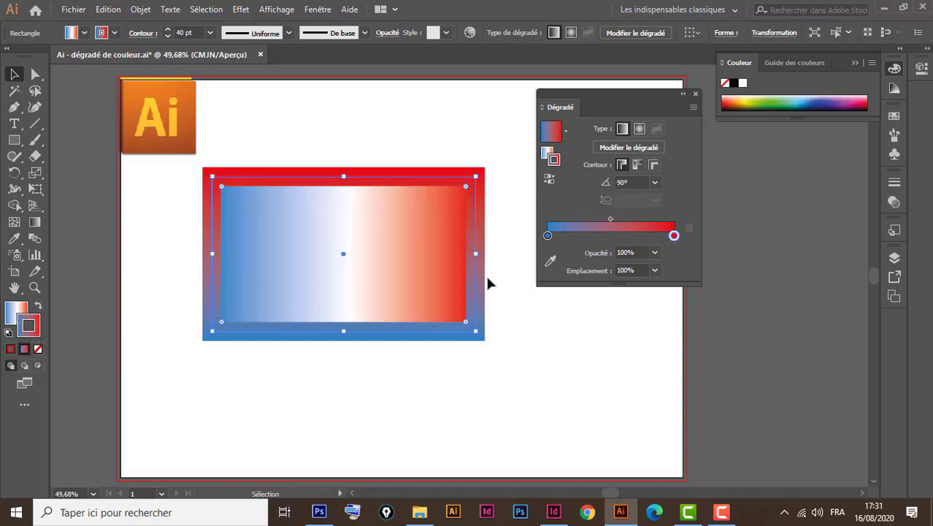
pyautogui.click(612, 237)
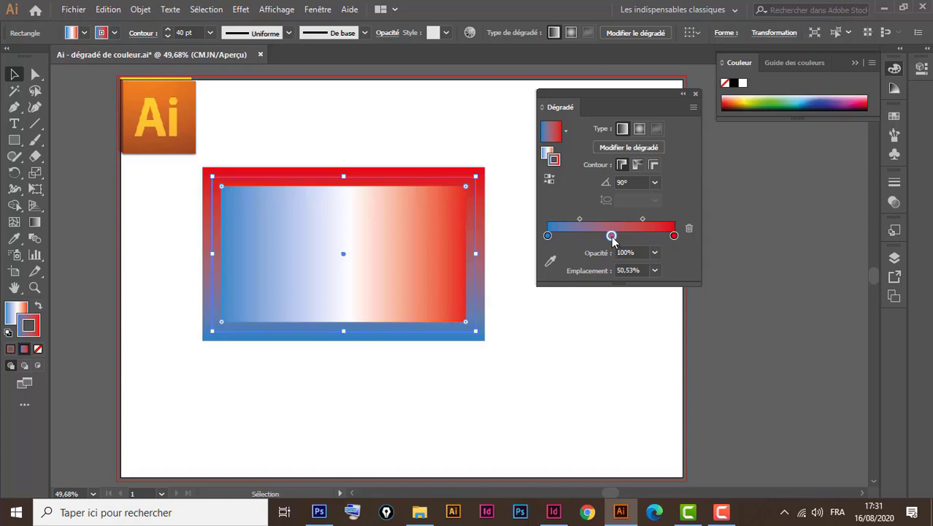
pyautogui.doubleClick(611, 237)
pyautogui.click(511, 279)
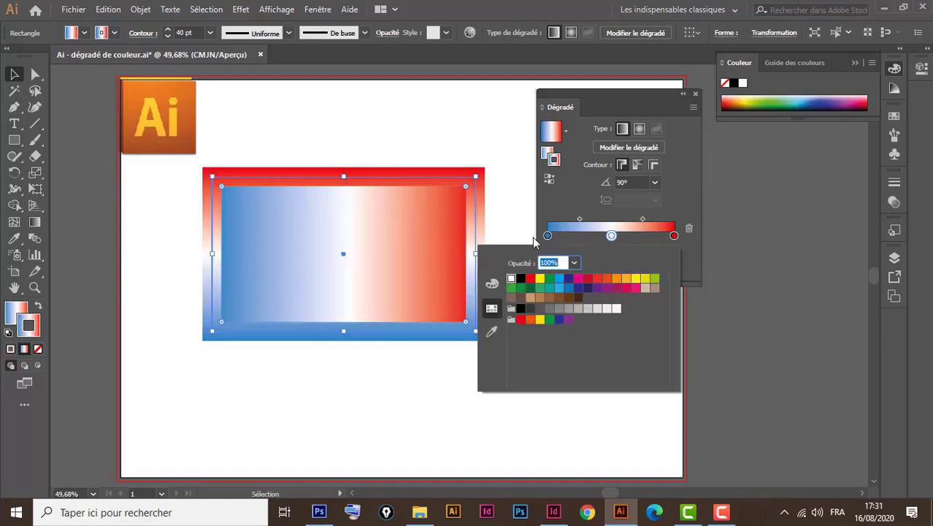
pyautogui.click(503, 205)
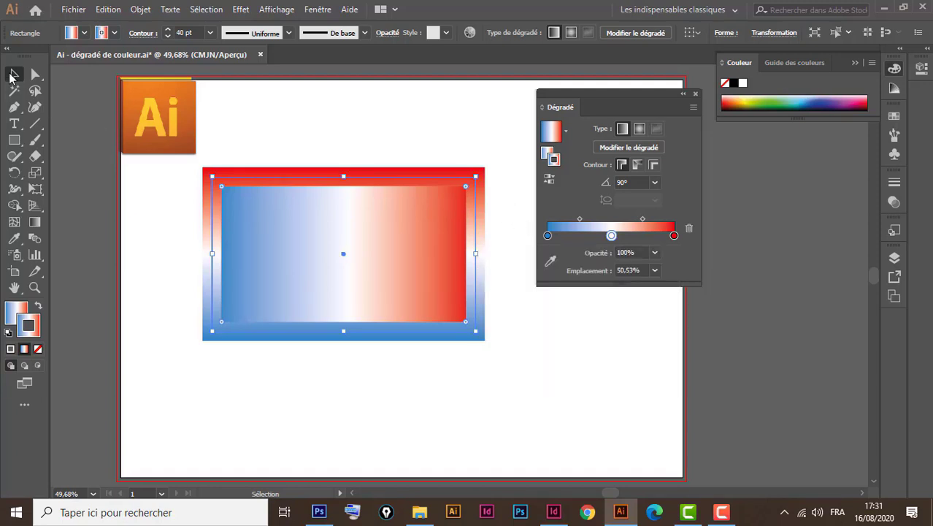
# Move the gradient rectangle higher up the page.
pyautogui.click(13, 76)
pyautogui.moveTo(335, 187); pyautogui.dragTo(355, 126)
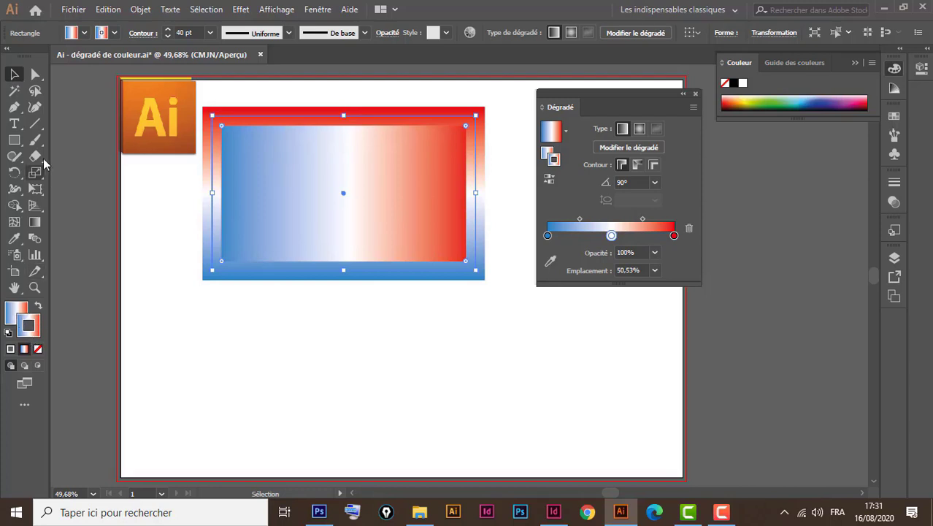
pyautogui.click(14, 139)
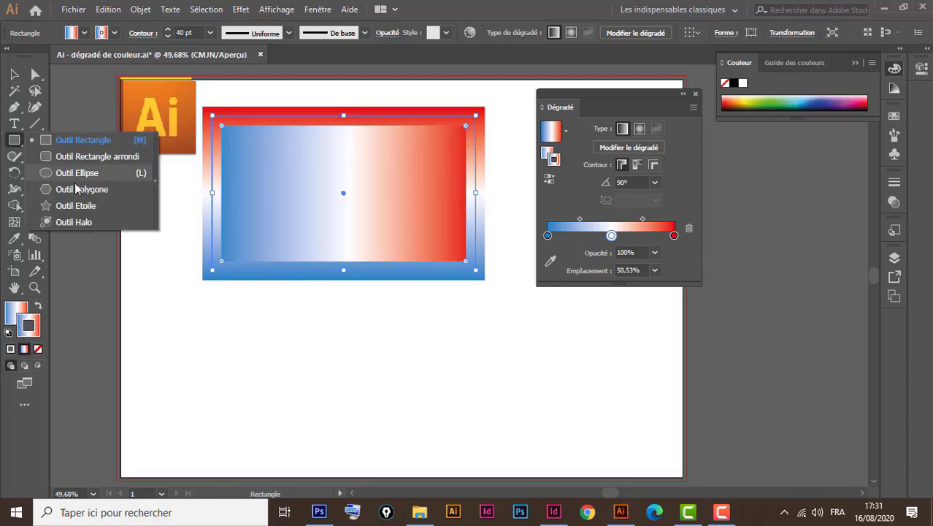
pyautogui.click(76, 173)
pyautogui.moveTo(238, 326); pyautogui.dragTo(405, 457)
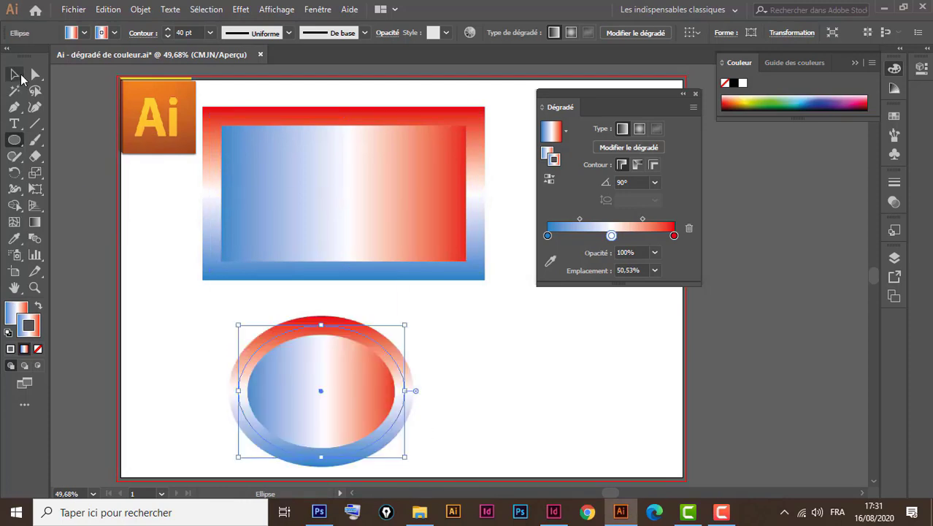
pyautogui.click(20, 76)
pyautogui.moveTo(381, 350)
pyautogui.mouseDown()
pyautogui.moveTo(345, 219)
pyautogui.moveTo(285, 211)
pyautogui.mouseUp()
pyautogui.click(16, 141)
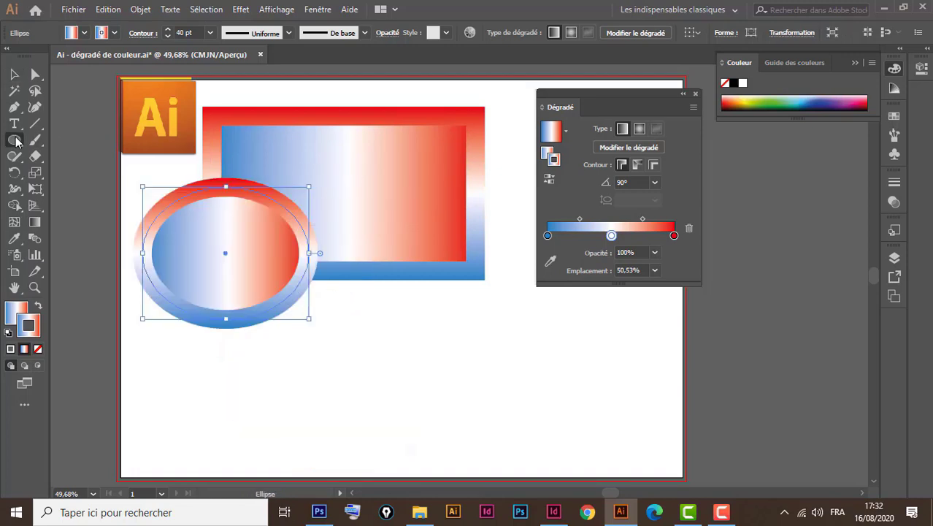
pyautogui.moveTo(16, 140); pyautogui.dragTo(66, 205)
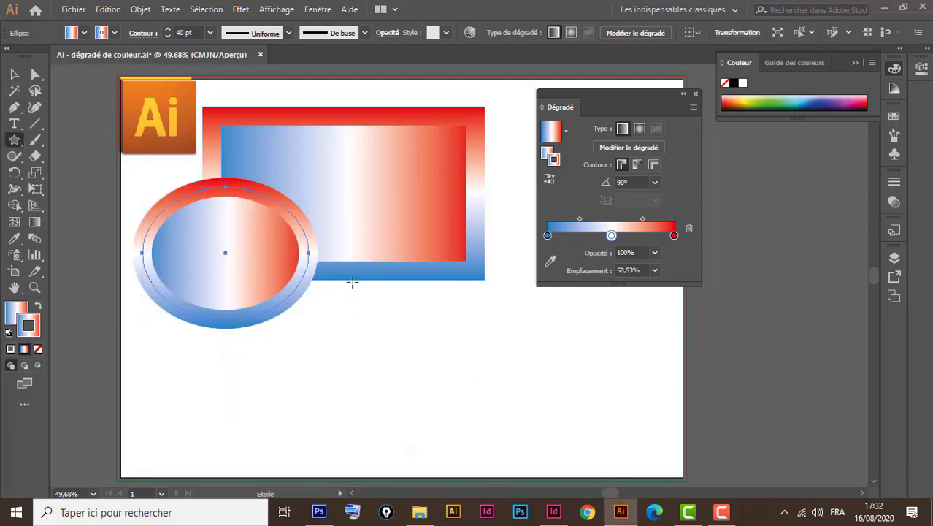
pyautogui.moveTo(352, 282); pyautogui.dragTo(460, 400)
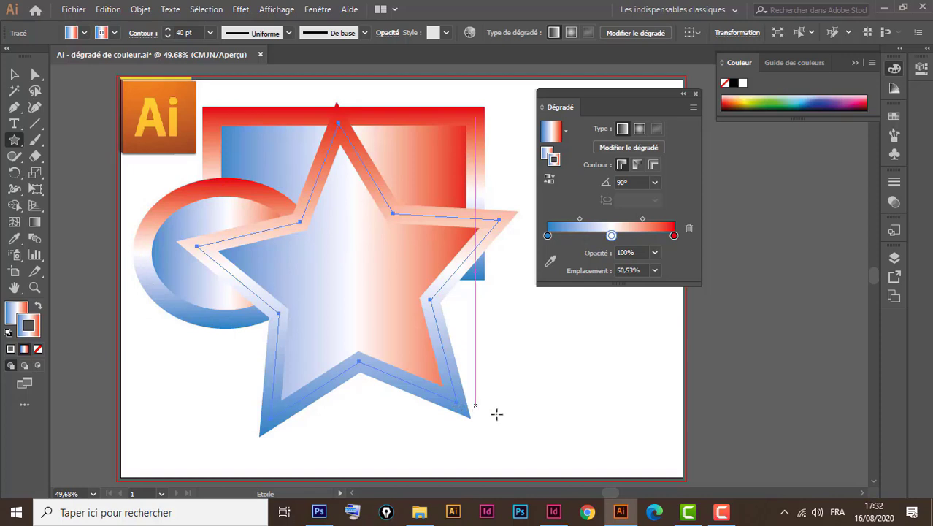
pyautogui.click(13, 74)
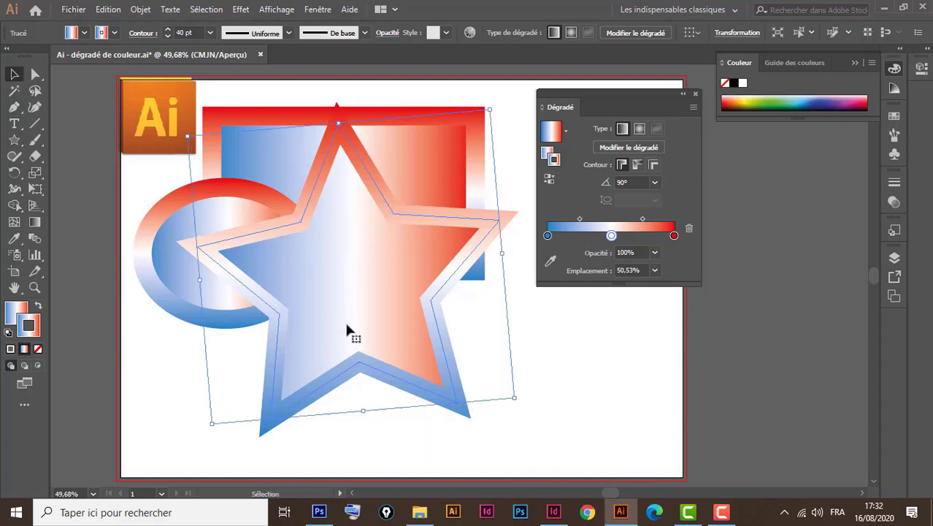
pyautogui.press('Delete')
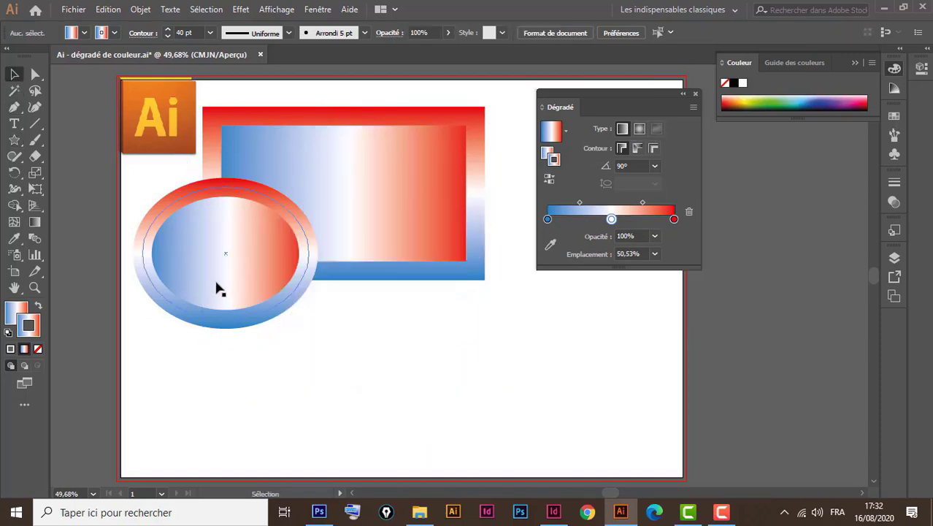
pyautogui.click(254, 290)
pyautogui.press('Delete')
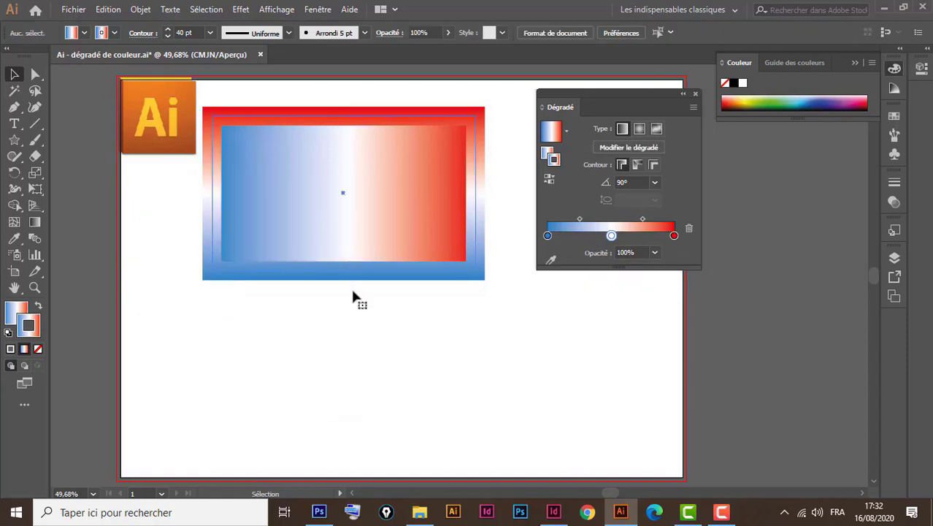
# Delete the gradient rectangle and reset to default white fill and black stroke.
pyautogui.hotkey('ctrl', 'a')
pyautogui.press('Delete')
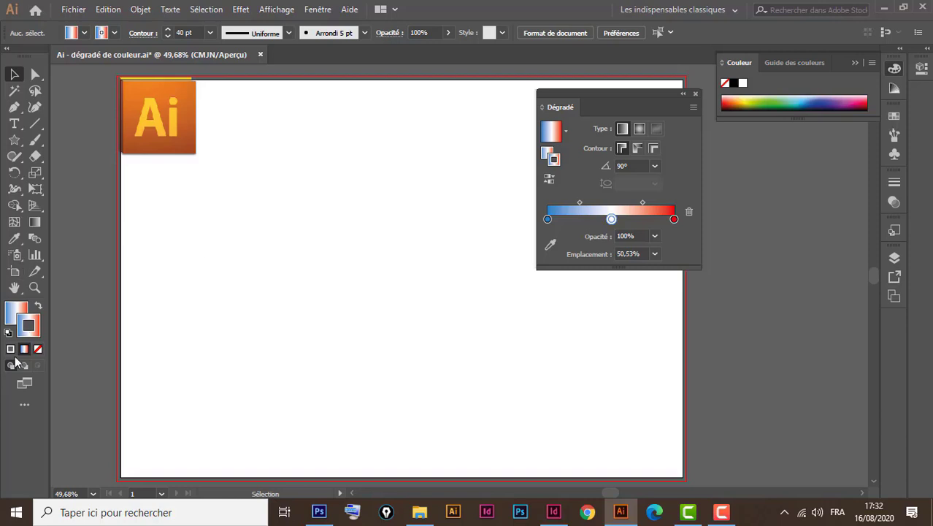
pyautogui.click(8, 333)
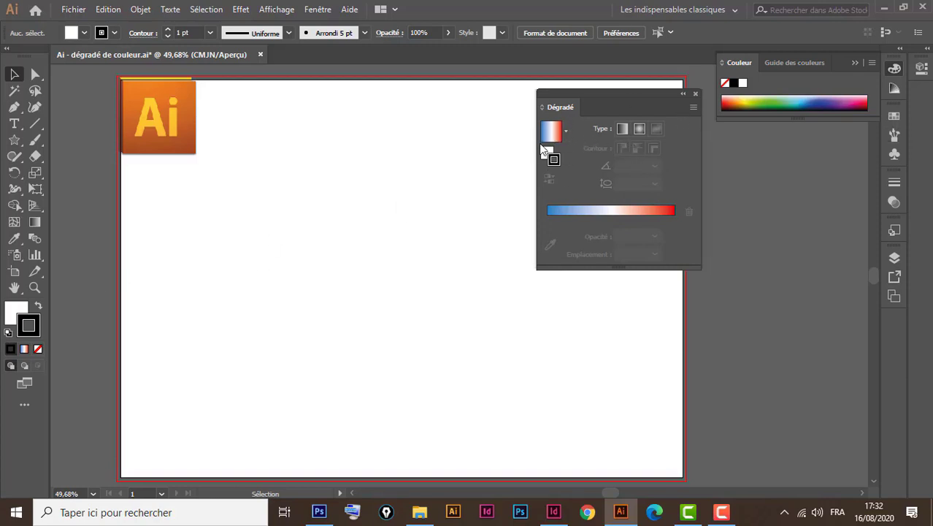
# Try the white-to-black gradient swatch on the fill, then revert to solid white.
pyautogui.click(17, 312)
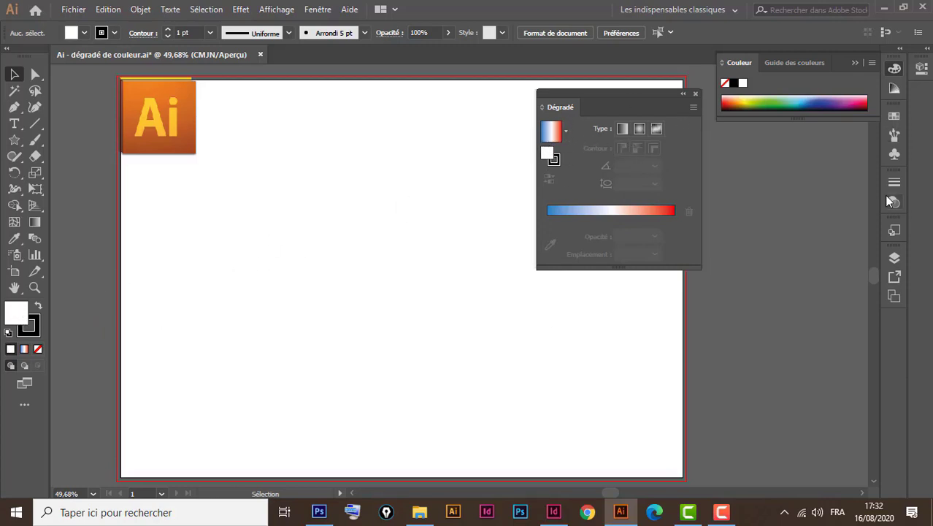
pyautogui.click(893, 116)
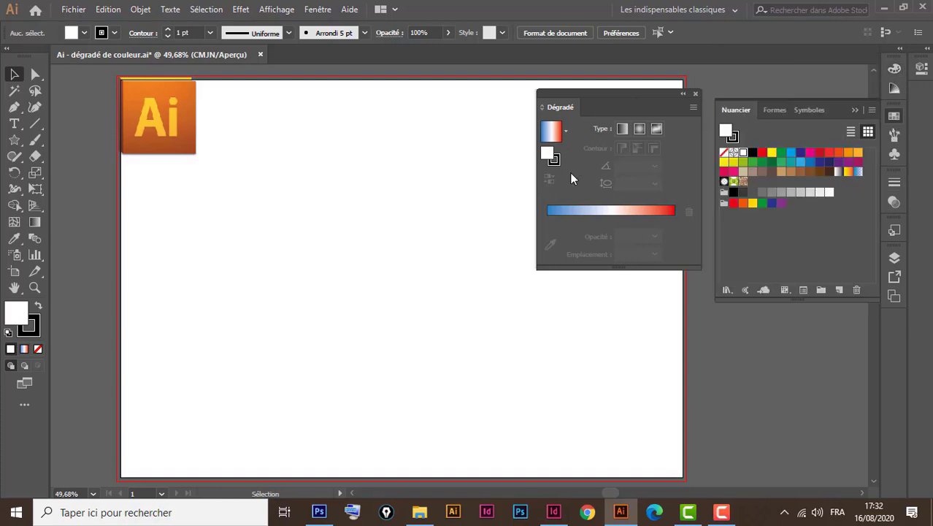
pyautogui.click(838, 172)
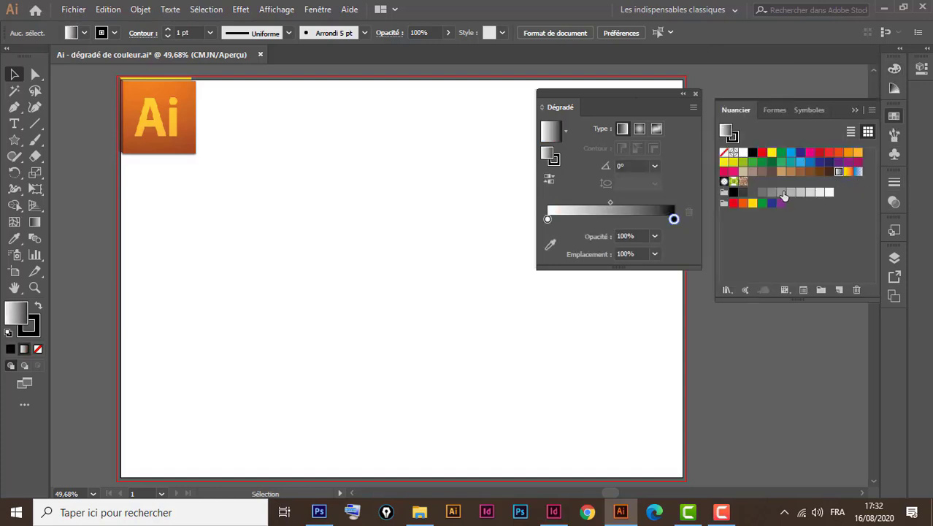
pyautogui.click(8, 333)
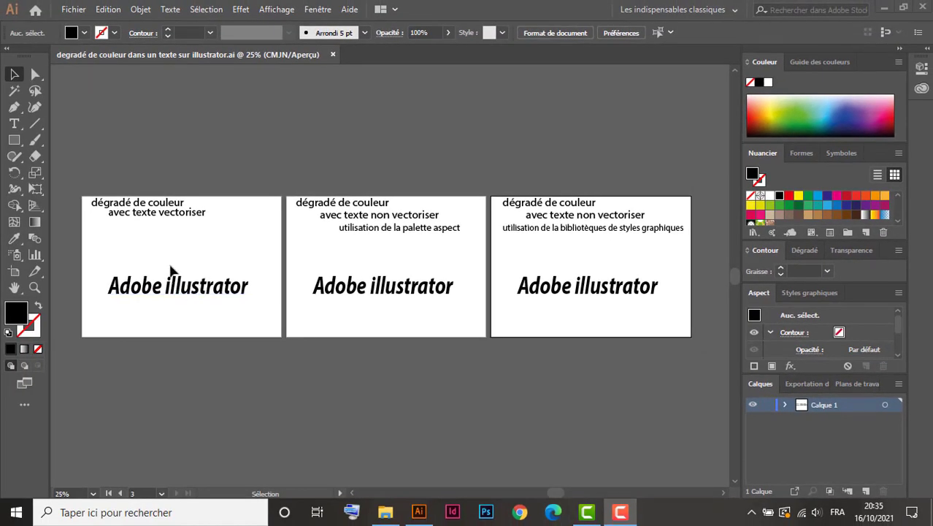
# Zoom in on the first artboard and fill 'Adobe illustrator' with the Orange, Jaune gradient.
pyautogui.press('z')
pyautogui.click(183, 262)
pyautogui.click(376, 277)
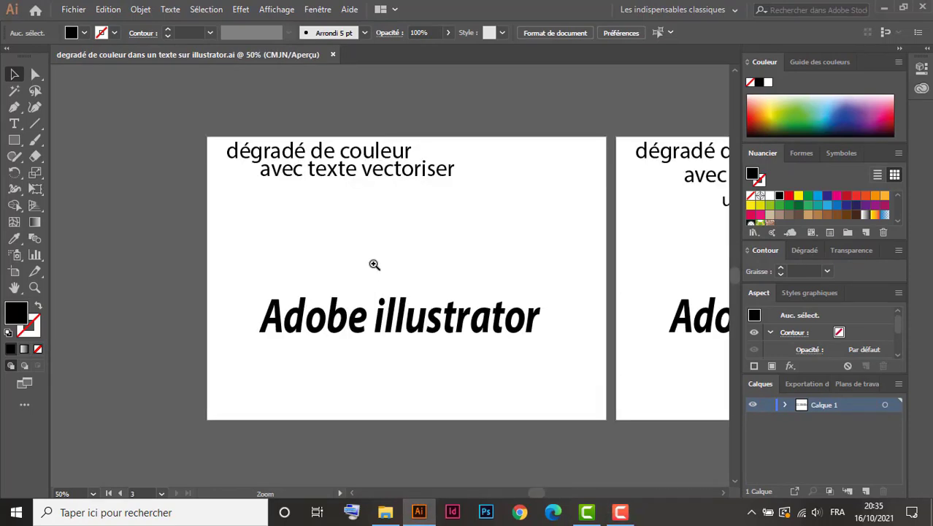
pyautogui.click(374, 265)
pyautogui.moveTo(467, 284); pyautogui.dragTo(432, 253)
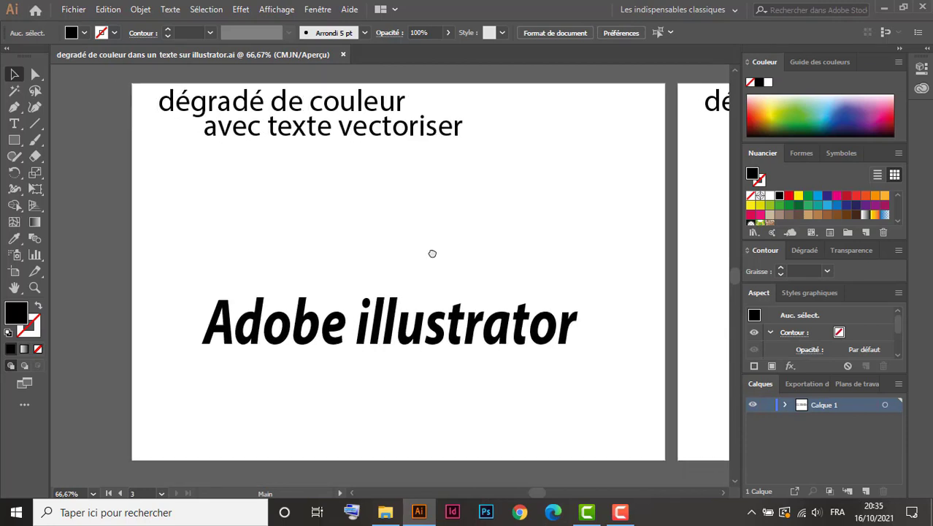
pyautogui.click(375, 329)
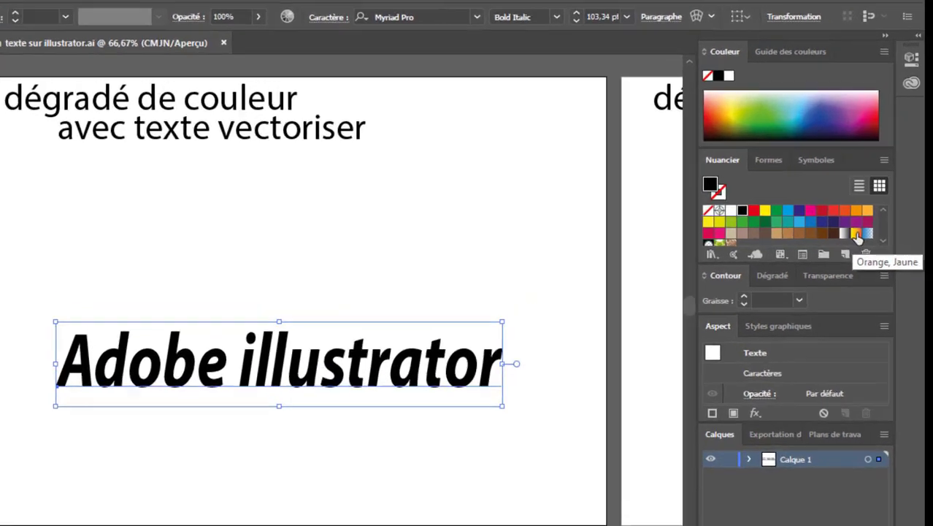
pyautogui.click(875, 215)
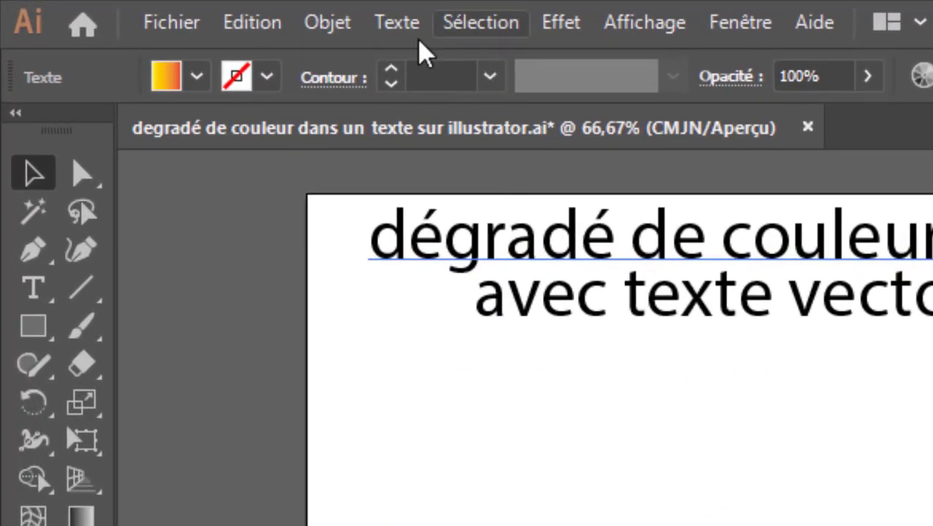
pyautogui.click(398, 25)
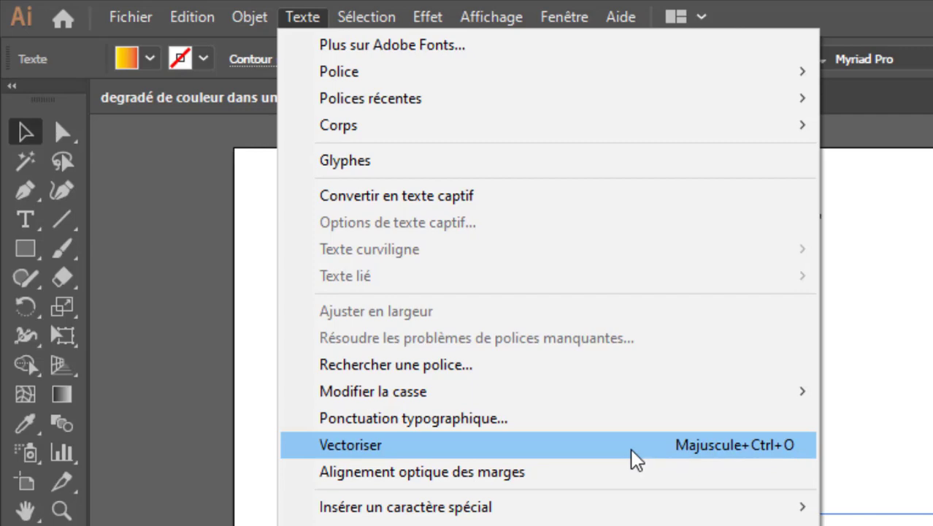
# Outline the 'Adobe illustrator' text, trial-stretch the A and b anchors, undo both, and select the group.
pyautogui.click(635, 456)
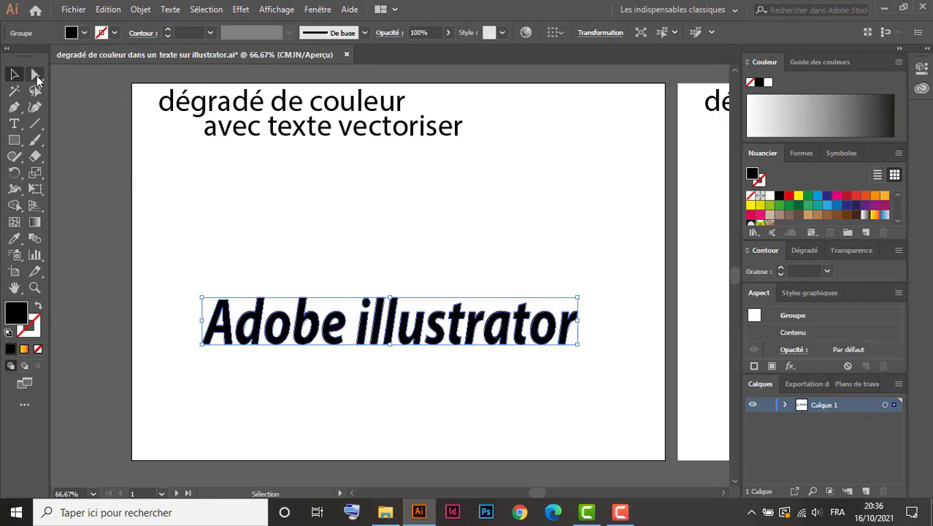
pyautogui.click(36, 76)
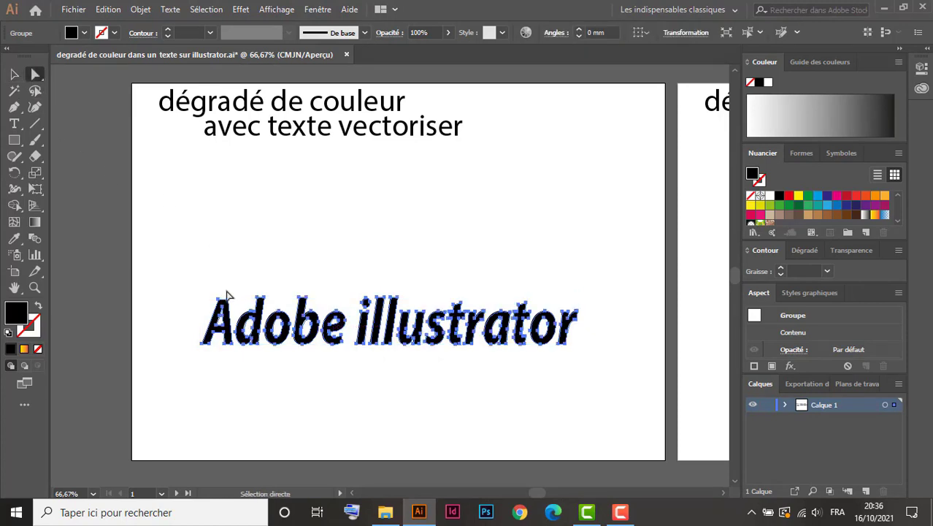
pyautogui.moveTo(232, 290); pyautogui.dragTo(207, 308)
pyautogui.moveTo(234, 303); pyautogui.dragTo(232, 219)
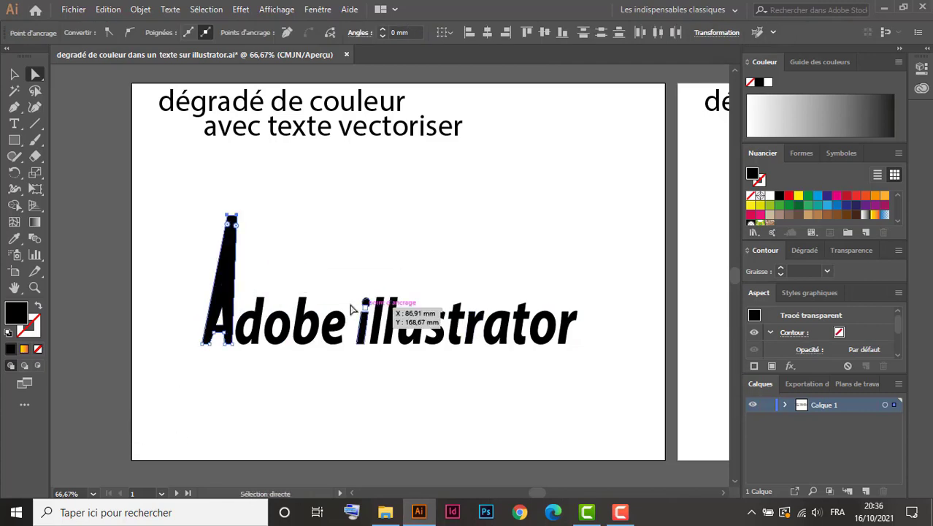
pyautogui.moveTo(286, 283)
pyautogui.mouseDown()
pyautogui.moveTo(316, 307)
pyautogui.moveTo(315, 232)
pyautogui.mouseUp()
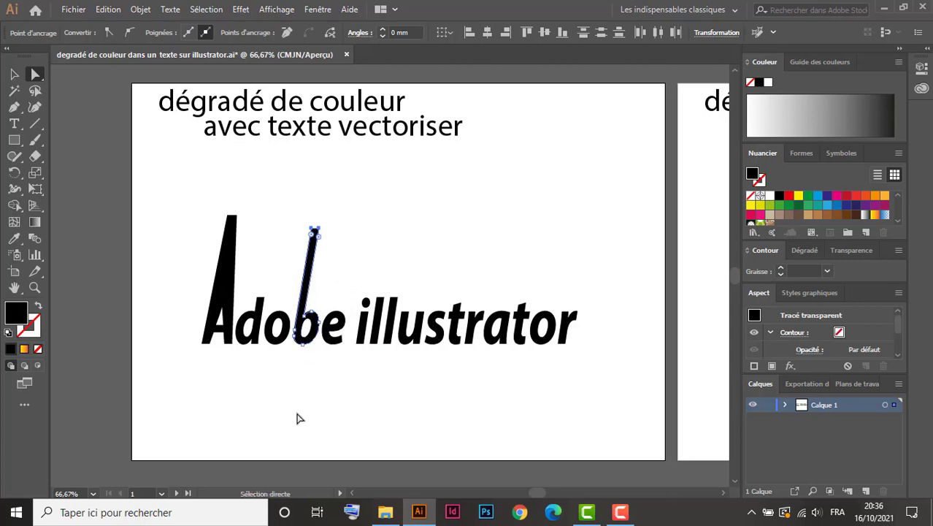
pyautogui.hotkey('ctrl', 'z')
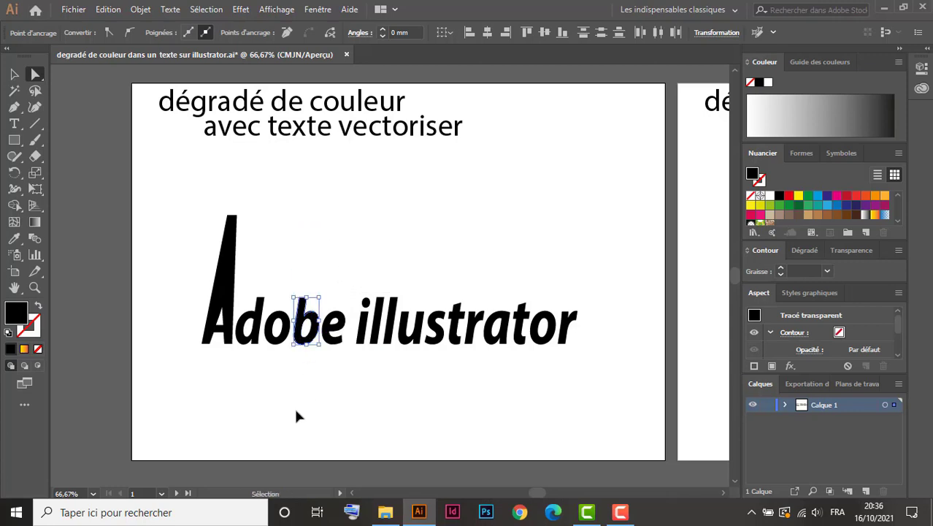
pyautogui.hotkey('ctrl', 'z')
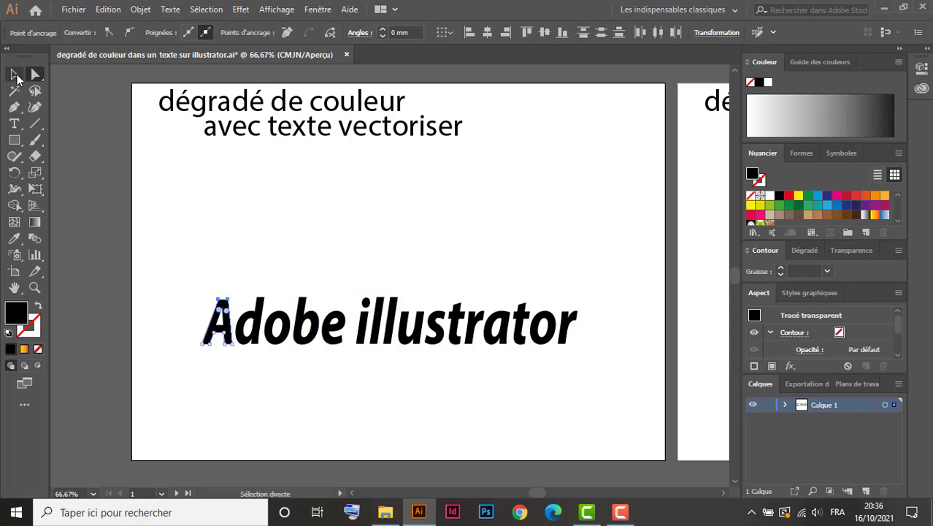
pyautogui.click(14, 74)
pyautogui.moveTo(179, 273); pyautogui.dragTo(632, 412)
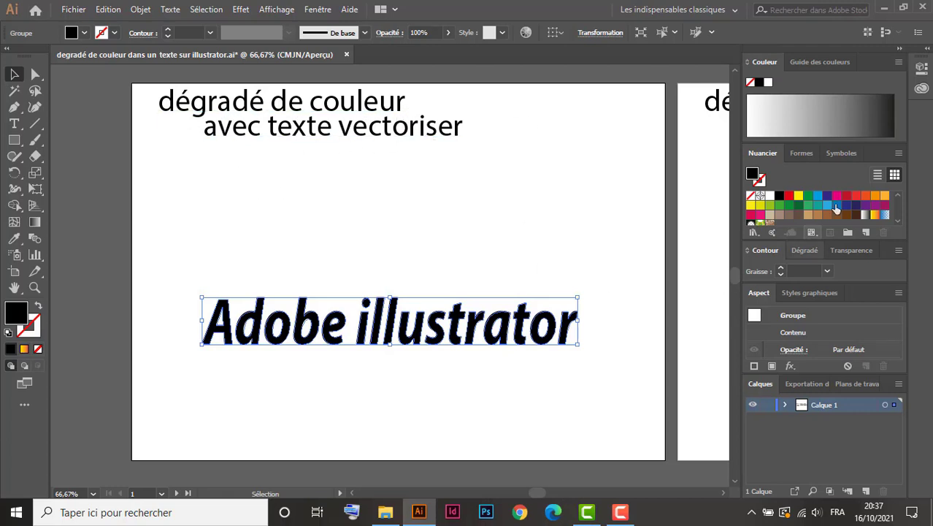
# Apply the orange-yellow gradient, delete its three extra stops, and set blue and red end stops.
pyautogui.click(874, 215)
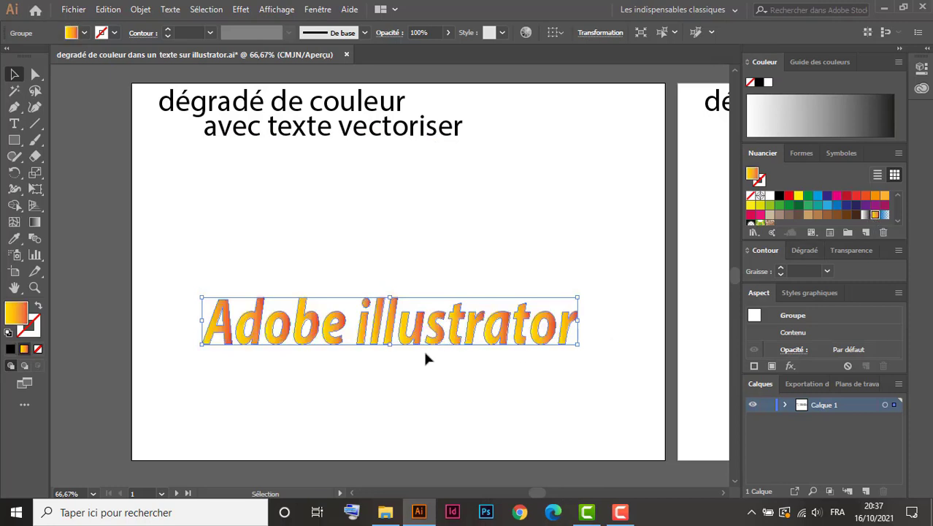
pyautogui.click(802, 251)
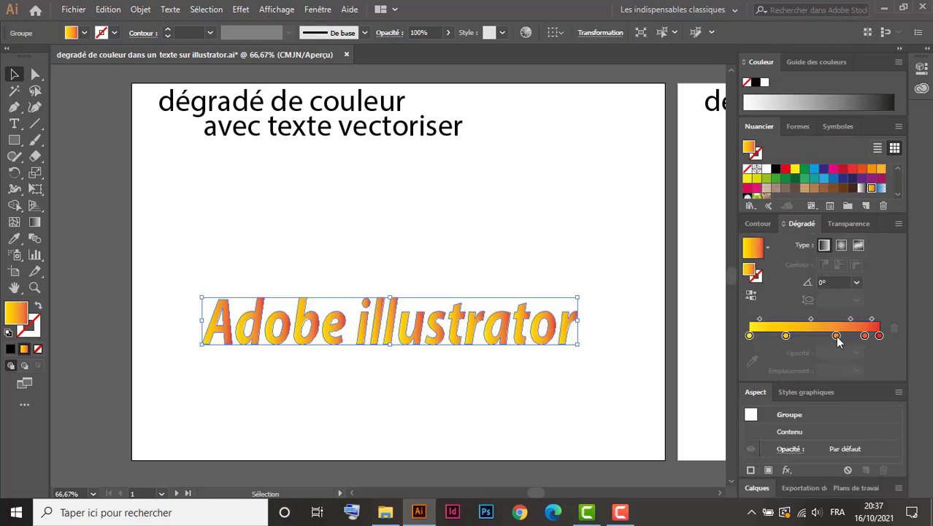
pyautogui.moveTo(836, 335); pyautogui.dragTo(832, 367)
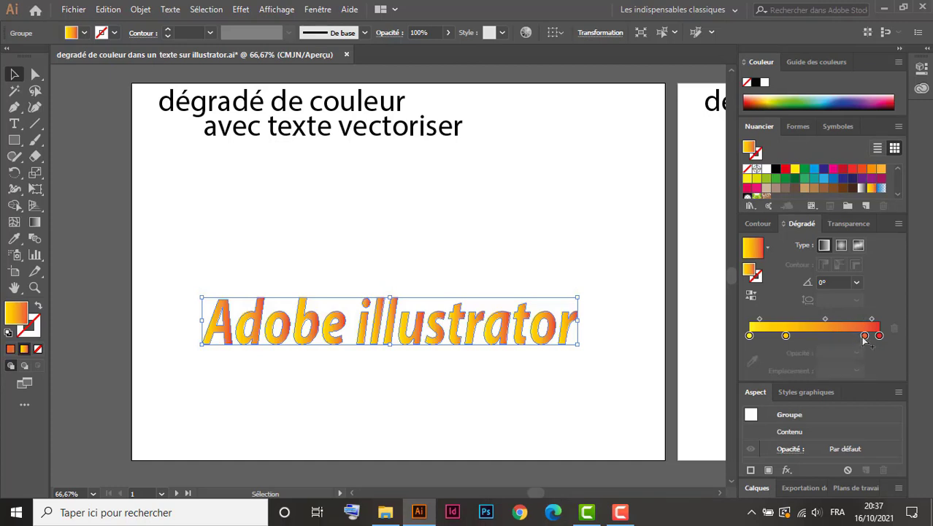
pyautogui.moveTo(864, 335); pyautogui.dragTo(841, 357)
pyautogui.moveTo(785, 335); pyautogui.dragTo(786, 368)
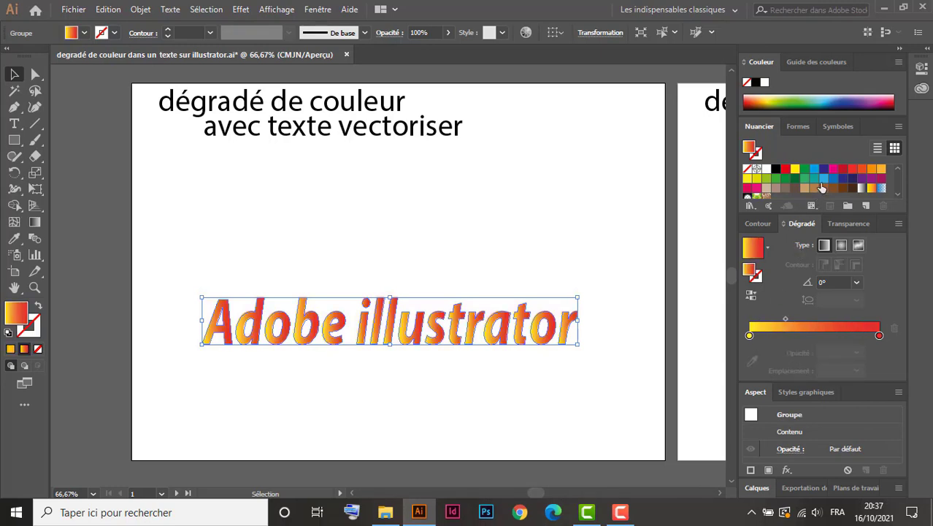
pyautogui.moveTo(833, 179); pyautogui.dragTo(749, 336)
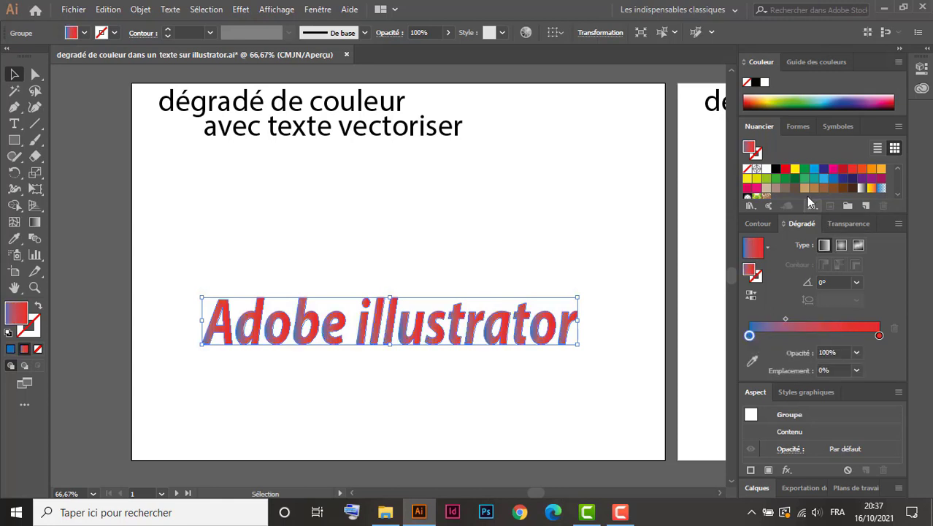
pyautogui.moveTo(786, 172); pyautogui.dragTo(879, 337)
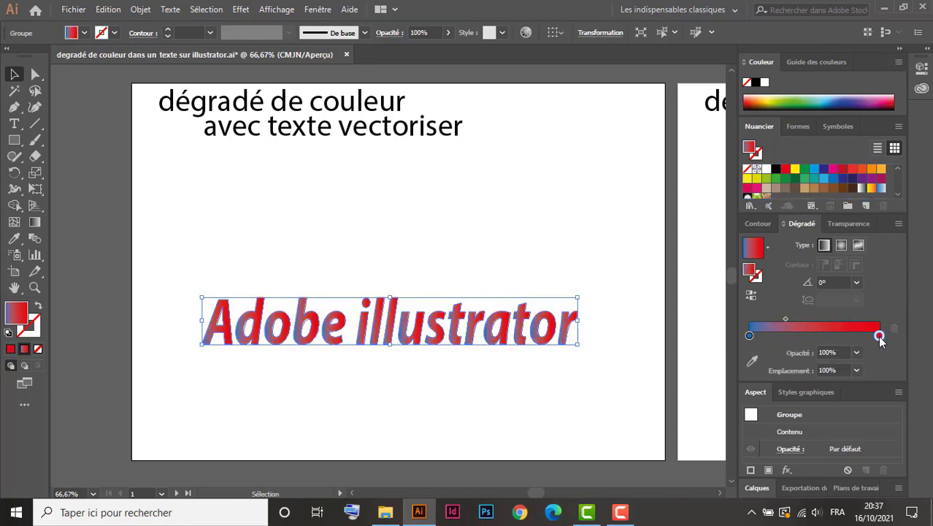
# Drag the gradient top to bottom across the text so blue sits above red.
pyautogui.click(35, 223)
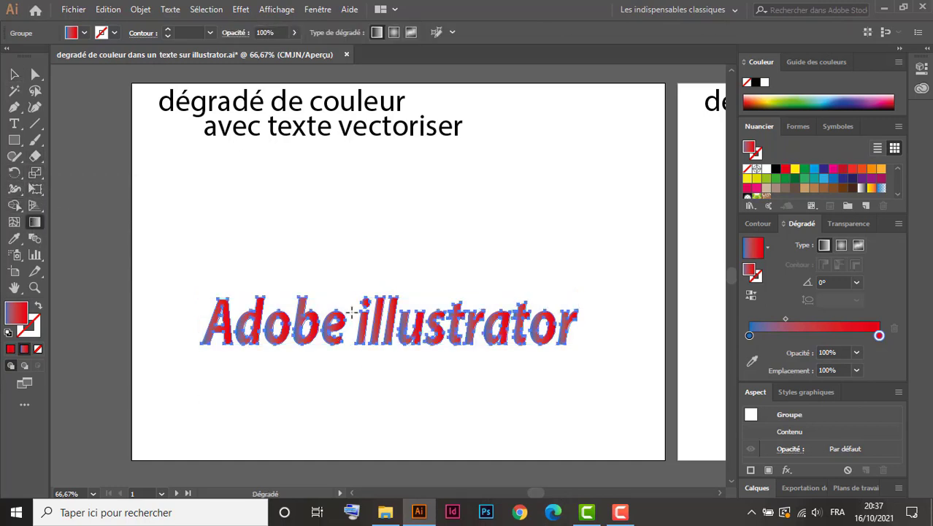
pyautogui.moveTo(349, 302); pyautogui.dragTo(346, 350)
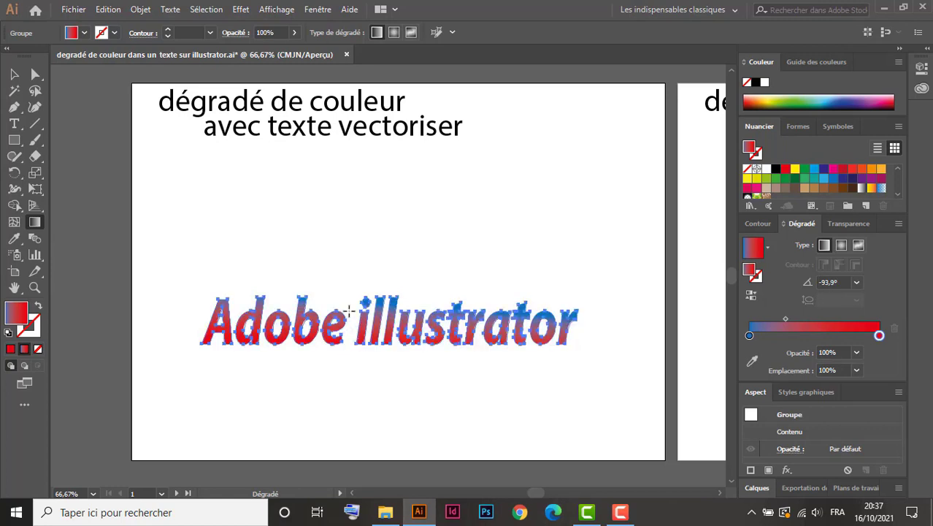
pyautogui.moveTo(349, 310); pyautogui.dragTo(350, 350)
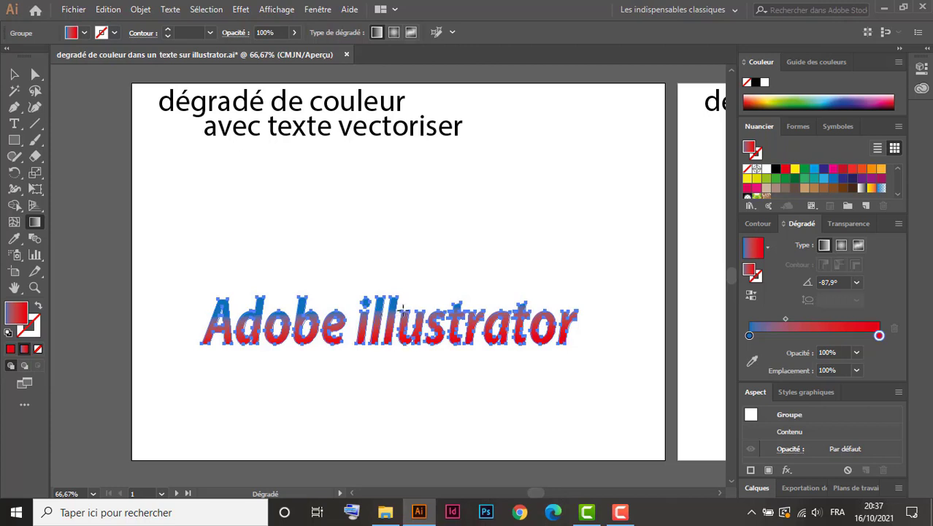
pyautogui.moveTo(403, 311); pyautogui.dragTo(401, 379)
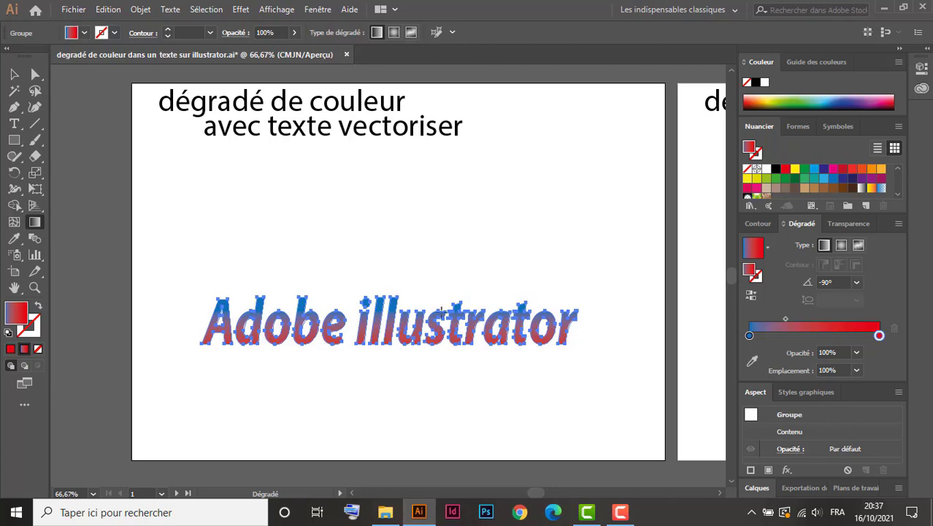
# Nudge the gradient midpoint and move the blue and red stops inward in the gradient panel.
pyautogui.press('v')
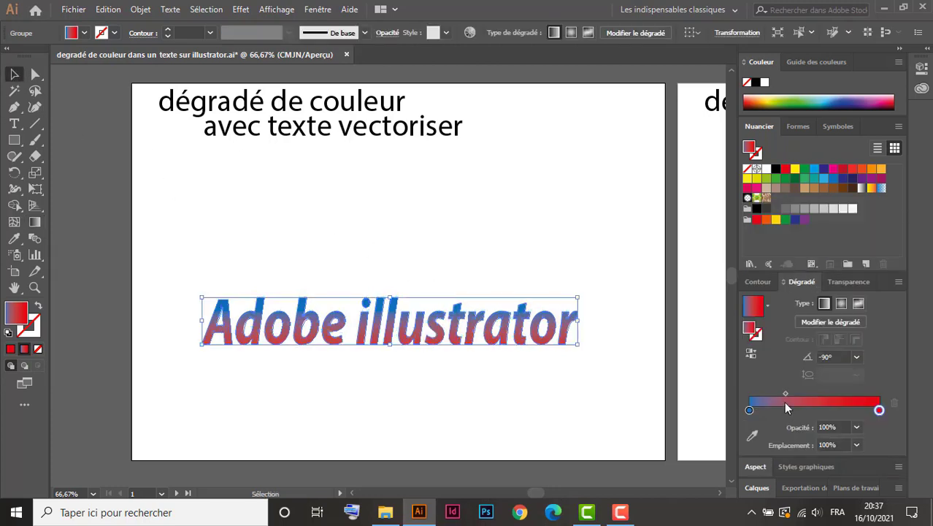
pyautogui.moveTo(785, 395); pyautogui.dragTo(812, 395)
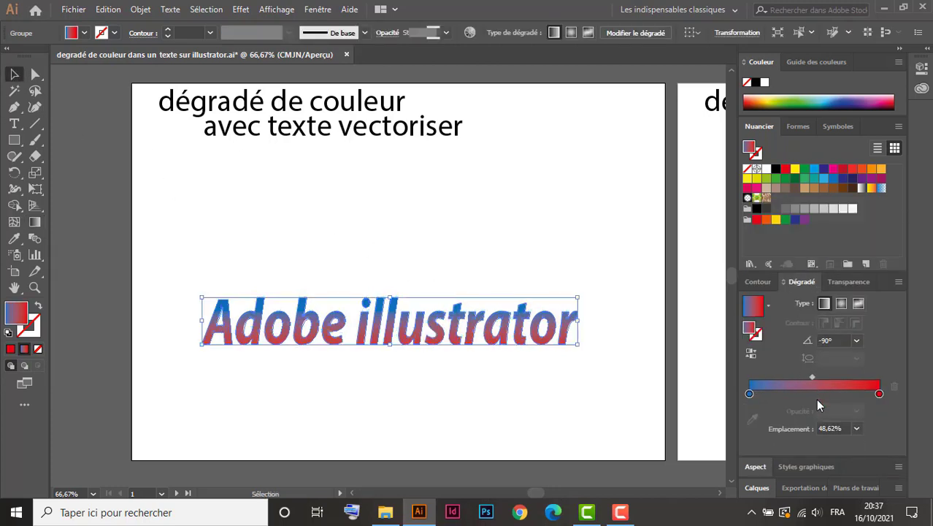
pyautogui.click(817, 405)
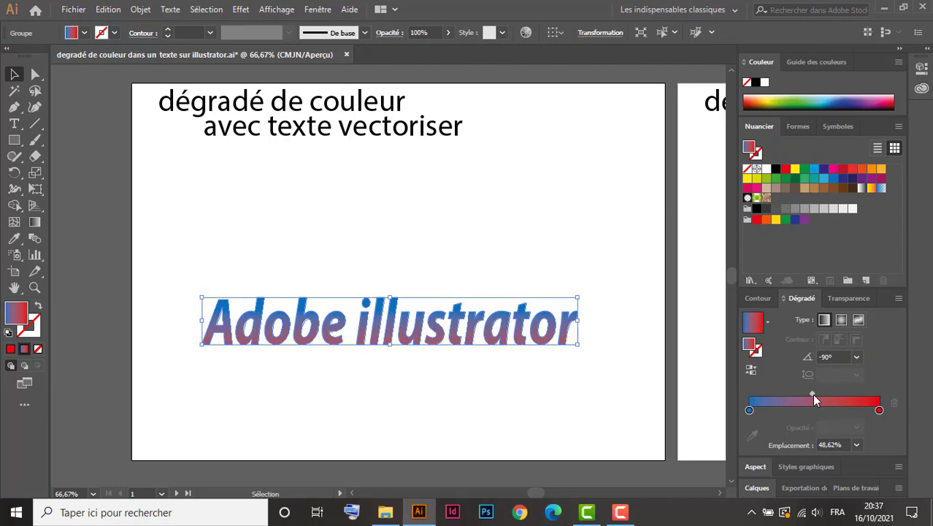
pyautogui.moveTo(813, 395); pyautogui.dragTo(811, 395)
pyautogui.moveTo(749, 410); pyautogui.dragTo(789, 410)
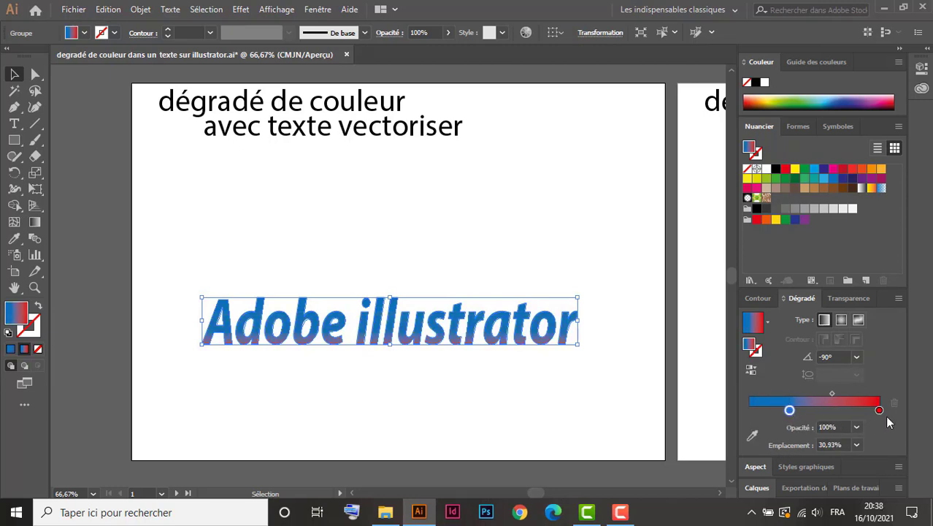
pyautogui.moveTo(879, 410); pyautogui.dragTo(833, 410)
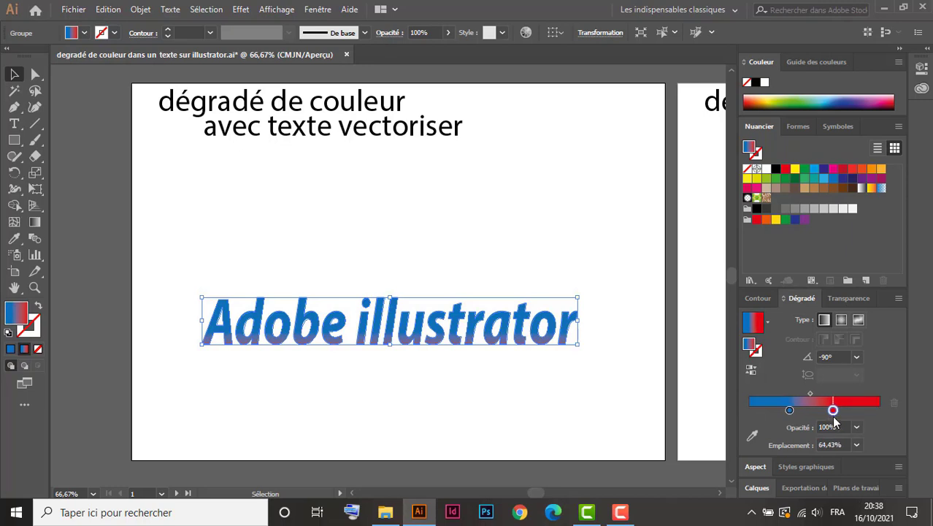
pyautogui.moveTo(789, 410)
pyautogui.mouseDown()
pyautogui.moveTo(826, 411)
pyautogui.moveTo(807, 394)
pyautogui.moveTo(788, 411)
pyautogui.moveTo(810, 410)
pyautogui.moveTo(774, 410)
pyautogui.moveTo(800, 410)
pyautogui.mouseUp()
pyautogui.click(833, 411)
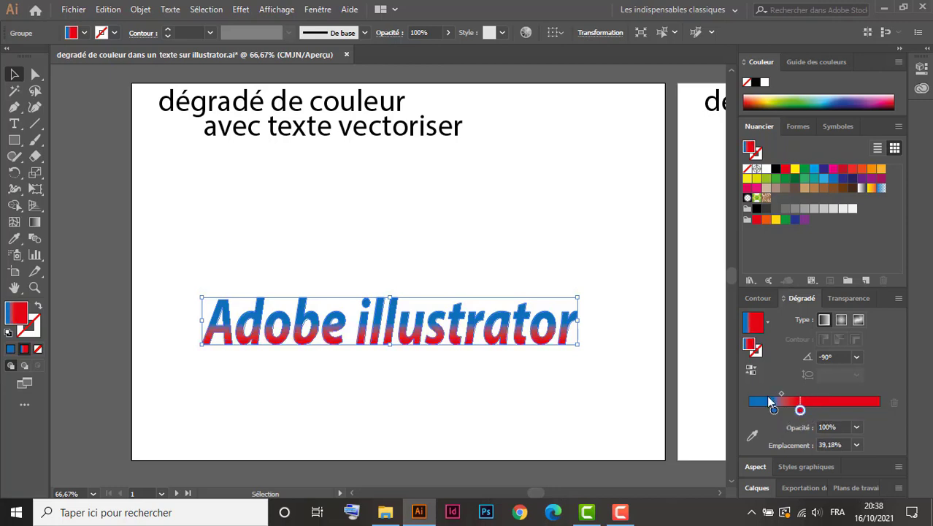
# Redraw the gradient top to bottom across the text, leaving a thin blue top band.
pyautogui.click(34, 221)
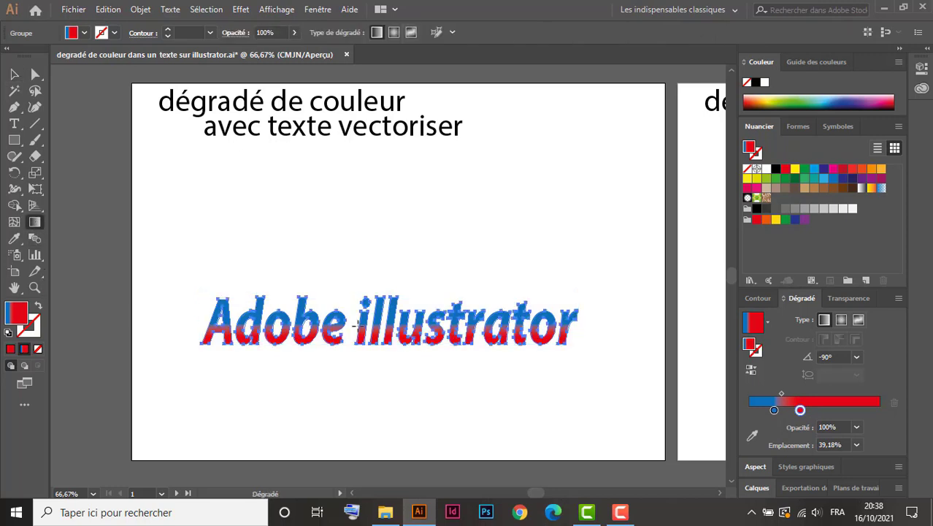
pyautogui.moveTo(378, 293); pyautogui.dragTo(378, 352)
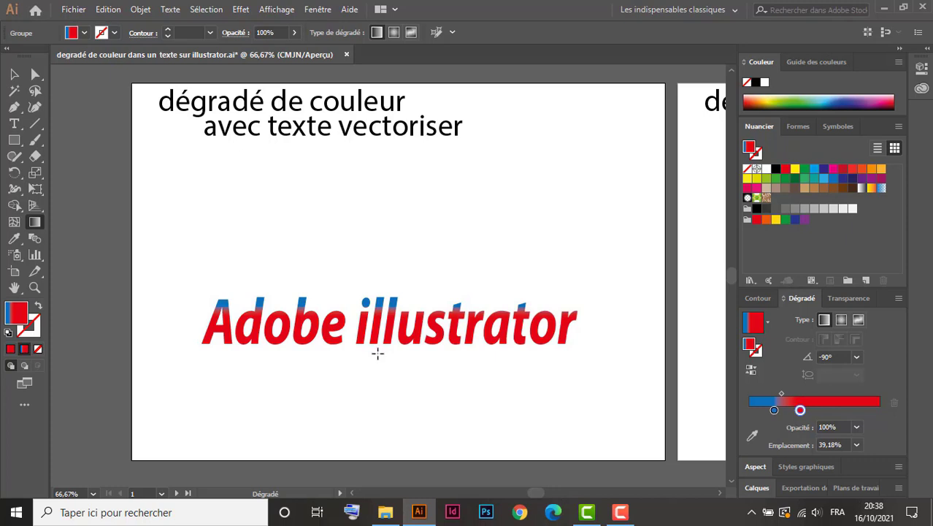
pyautogui.moveTo(400, 310); pyautogui.dragTo(399, 368)
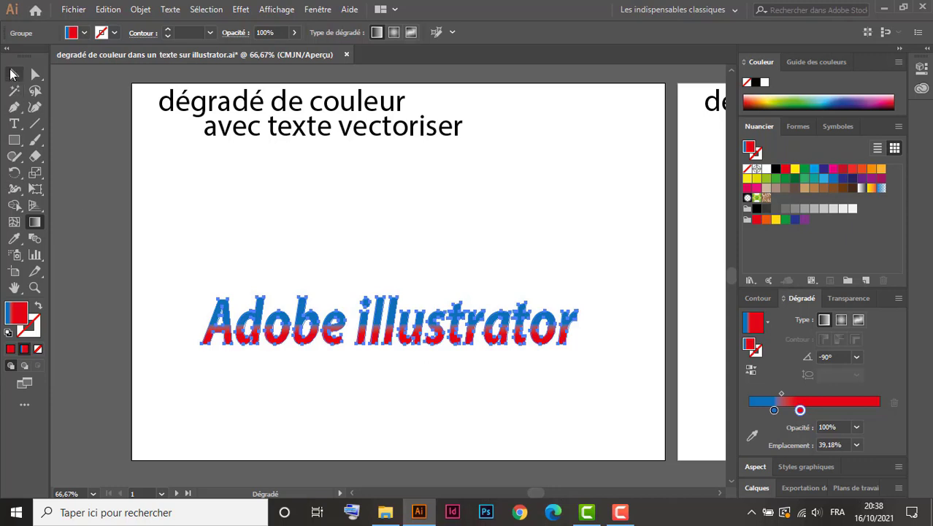
pyautogui.click(12, 73)
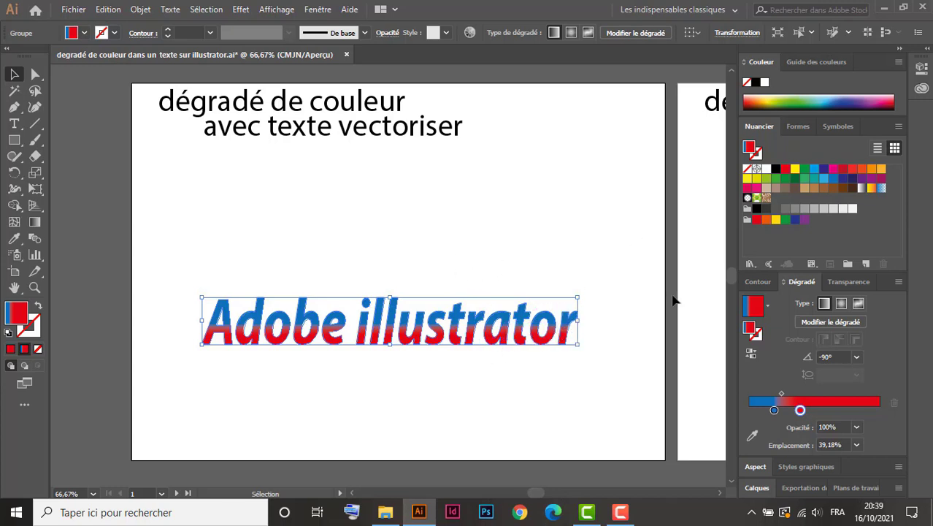
# Pan to the second artboard's black live text and float the Aspect panel free of the dock.
pyautogui.moveTo(673, 300); pyautogui.dragTo(431, 294)
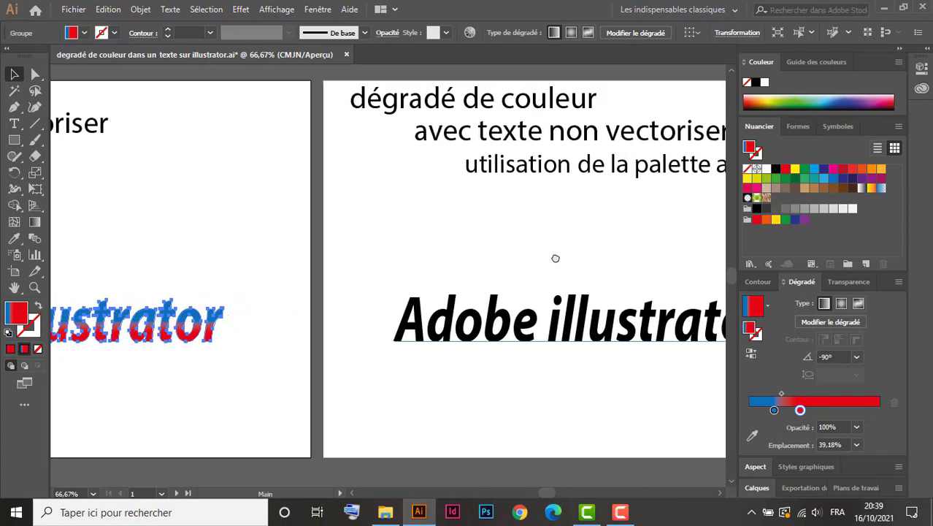
pyautogui.moveTo(554, 258); pyautogui.dragTo(425, 267)
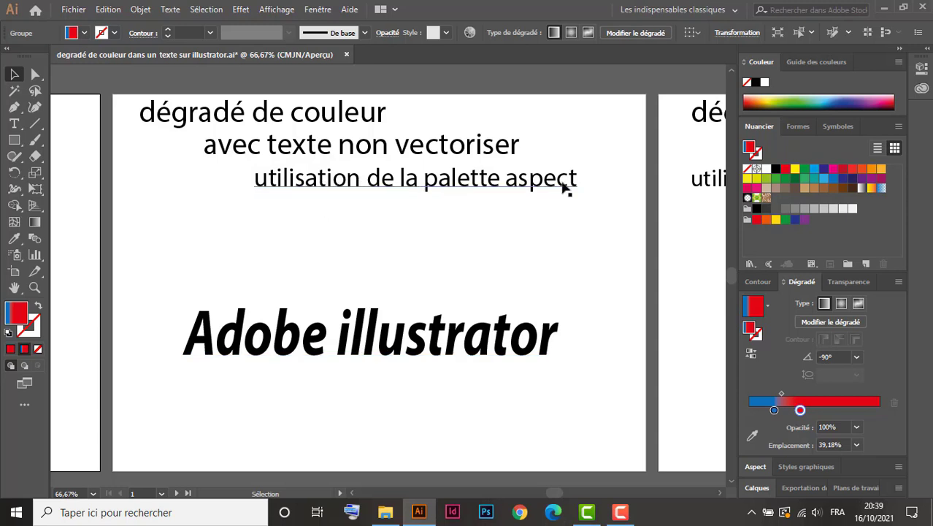
pyautogui.moveTo(489, 274); pyautogui.dragTo(433, 262)
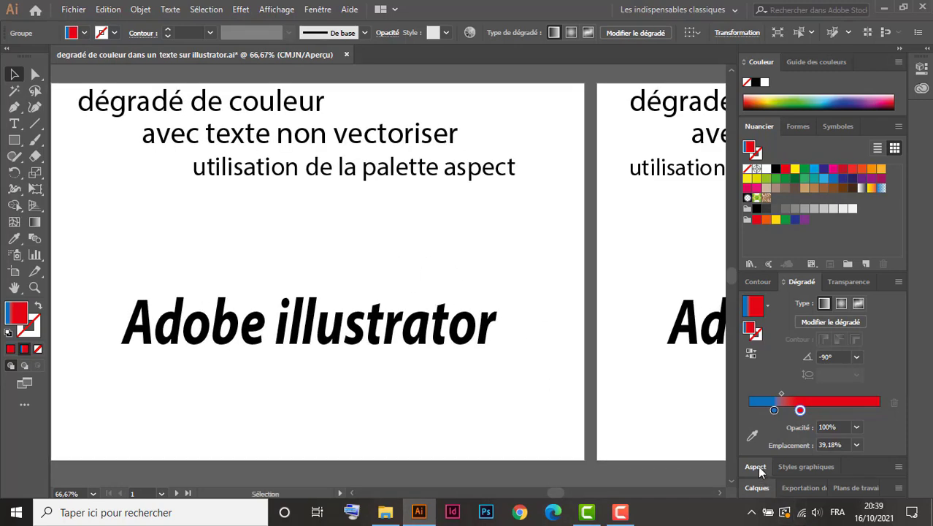
pyautogui.moveTo(757, 465); pyautogui.dragTo(562, 95)
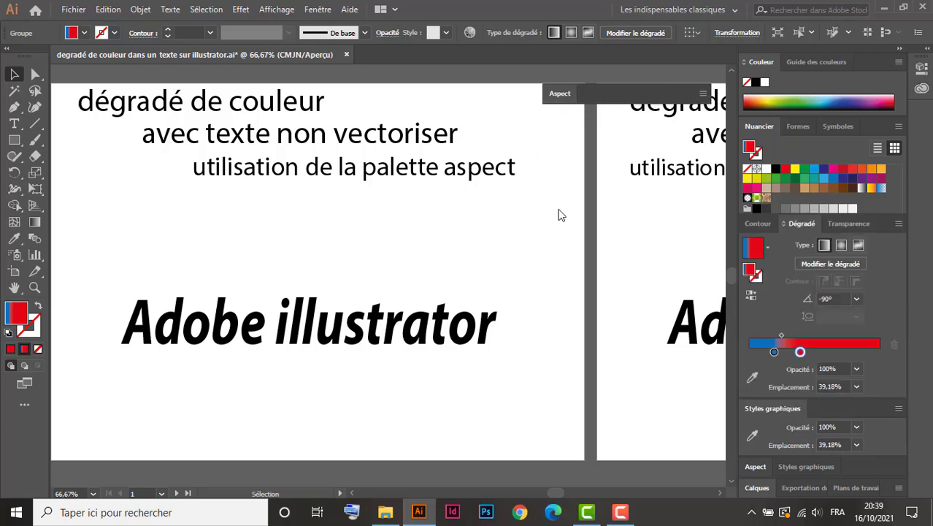
# Select the live 'Adobe illustrator' text and reposition the floating Aspect panel.
pyautogui.click(16, 74)
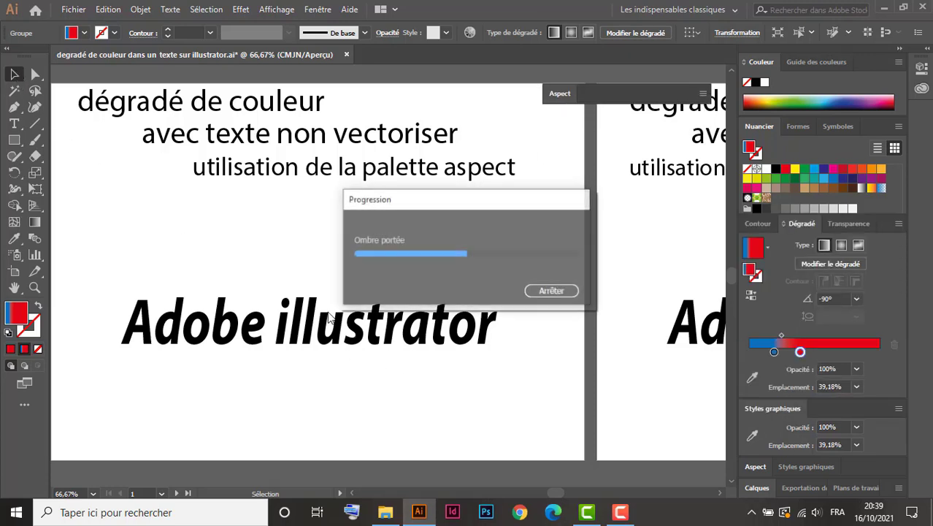
pyautogui.click(365, 343)
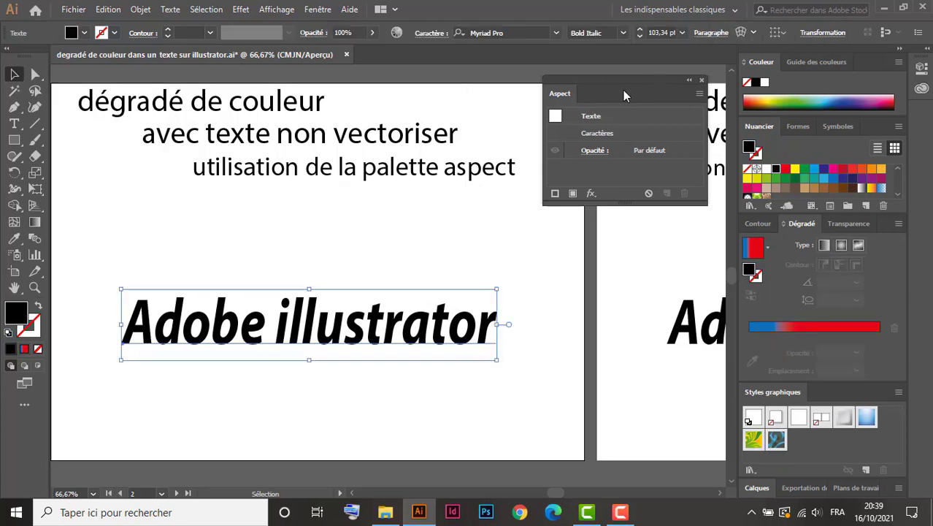
pyautogui.moveTo(617, 85); pyautogui.dragTo(624, 140)
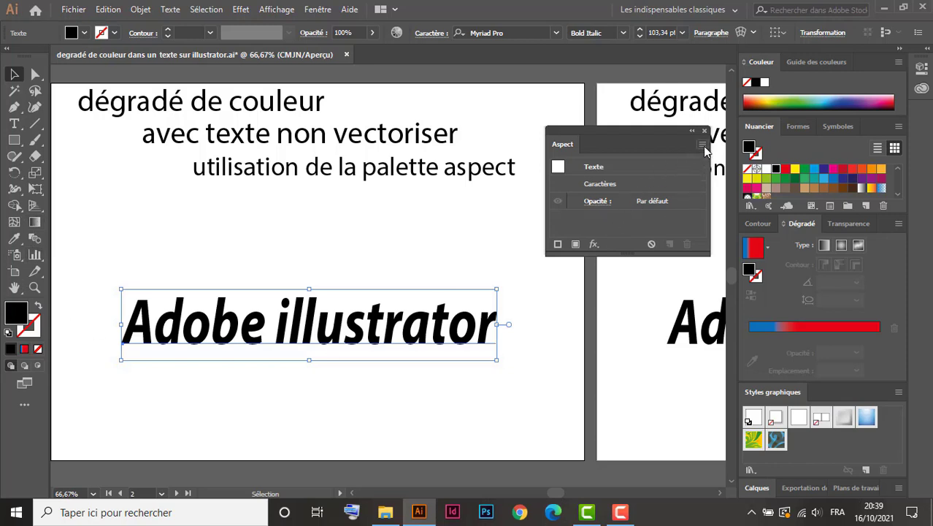
pyautogui.click(701, 146)
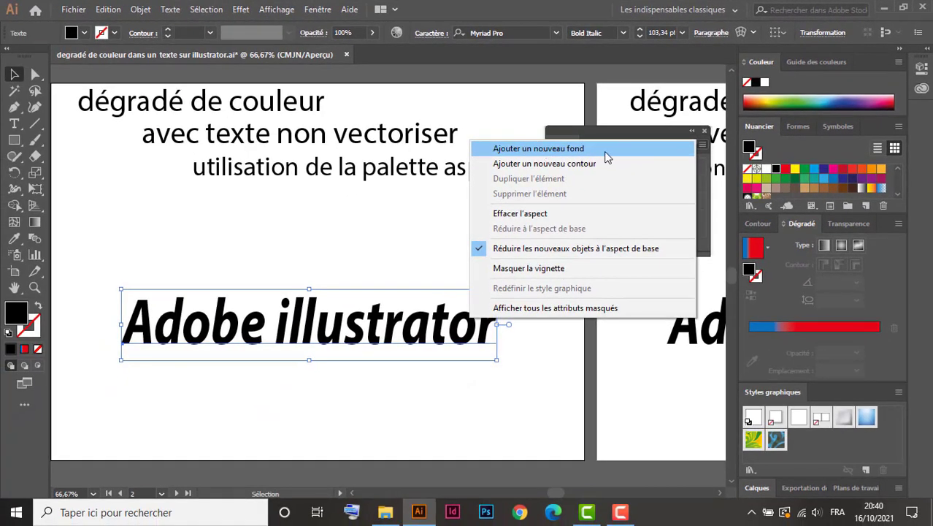
pyautogui.click(310, 330)
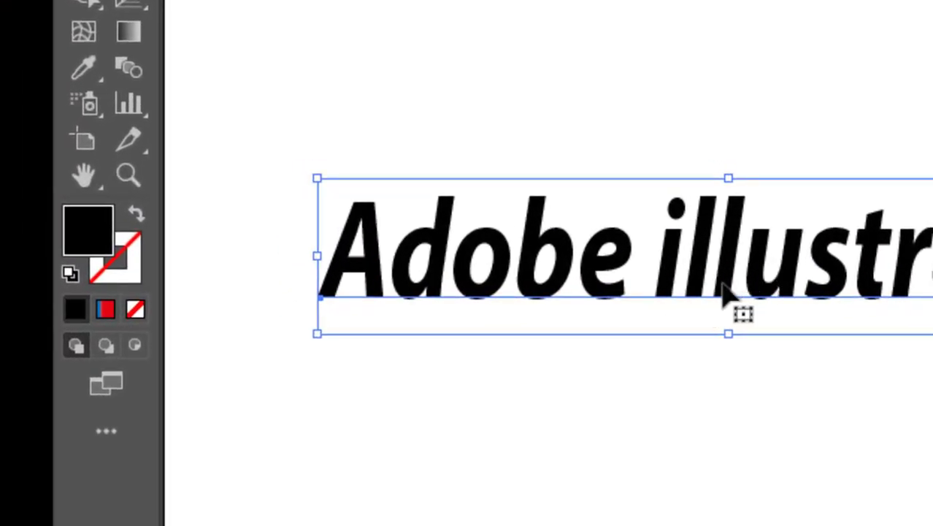
# Set the text's character fill to None and add a new appearance-level fill.
pyautogui.click(136, 306)
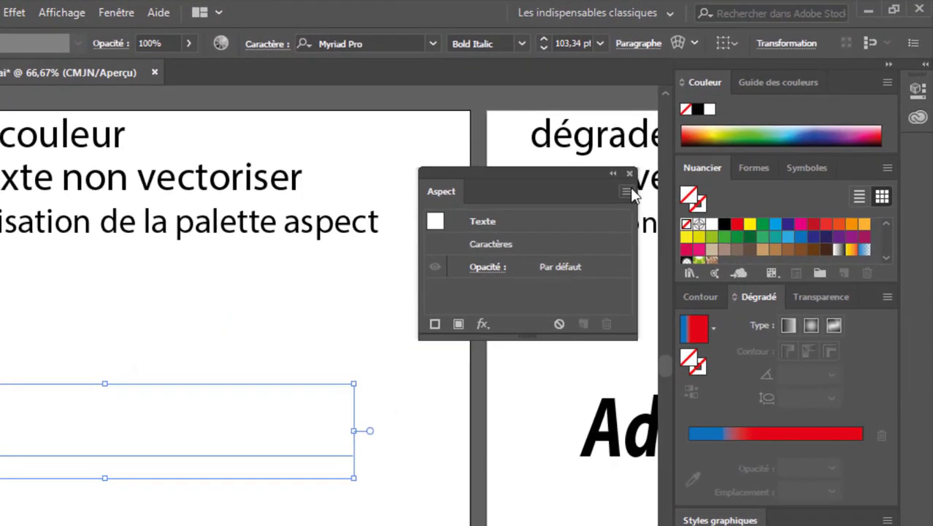
pyautogui.click(631, 189)
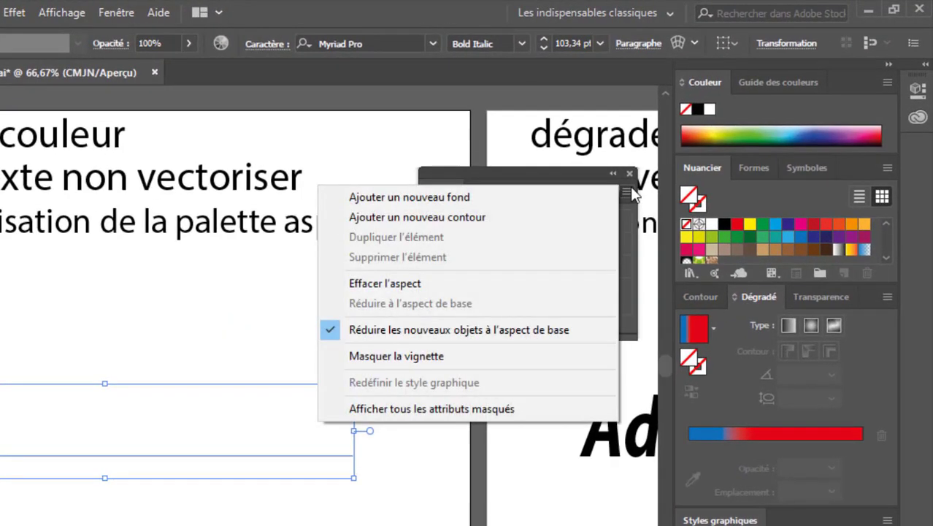
pyautogui.click(467, 197)
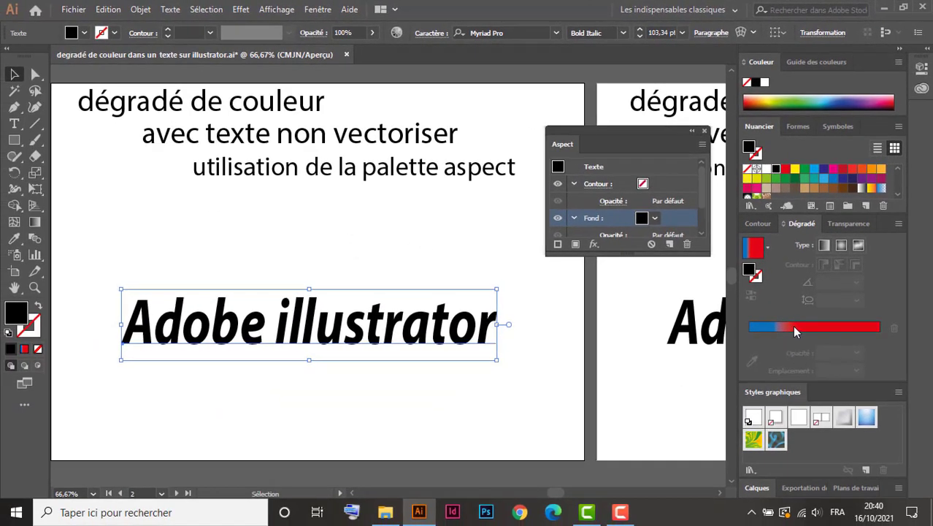
# Give the new fill the blue-to-red gradient, dragged vertically at -90°, then reselect the text.
pyautogui.click(795, 329)
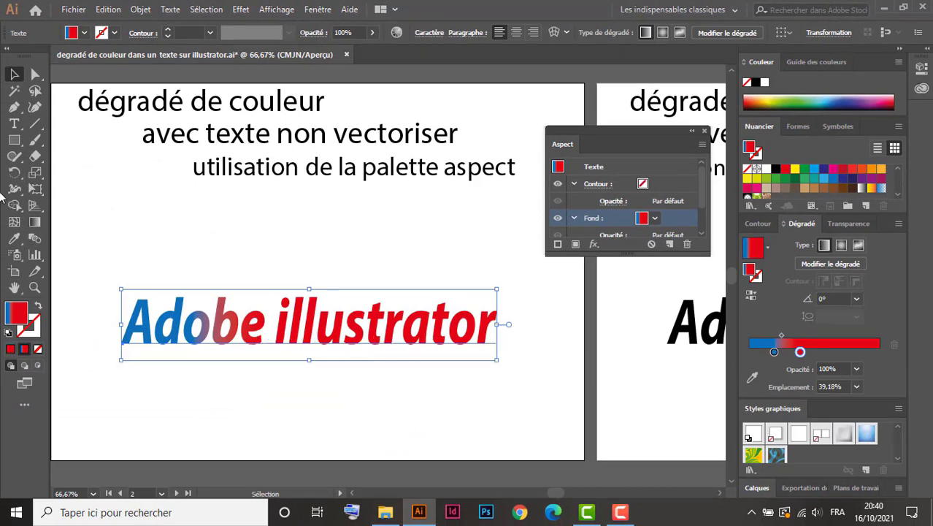
pyautogui.click(34, 224)
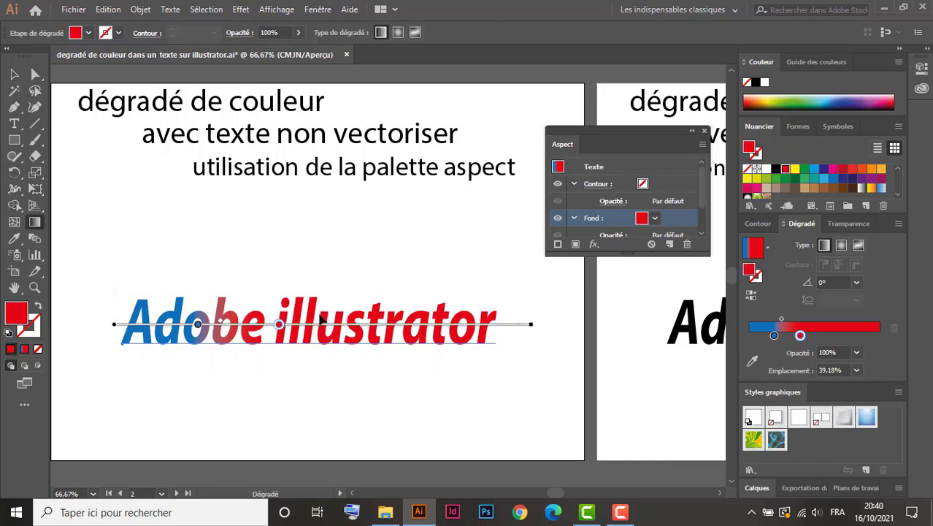
pyautogui.moveTo(319, 308); pyautogui.dragTo(322, 357)
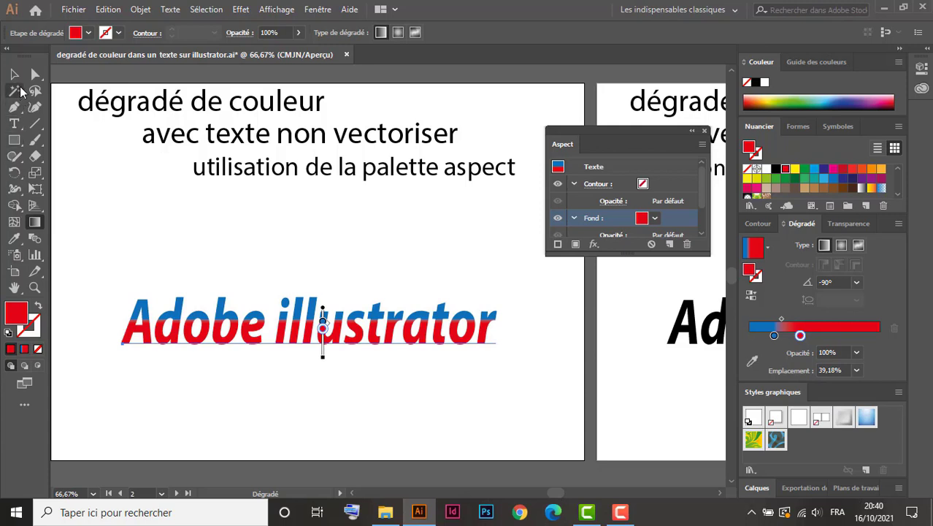
pyautogui.click(14, 74)
pyautogui.click(341, 345)
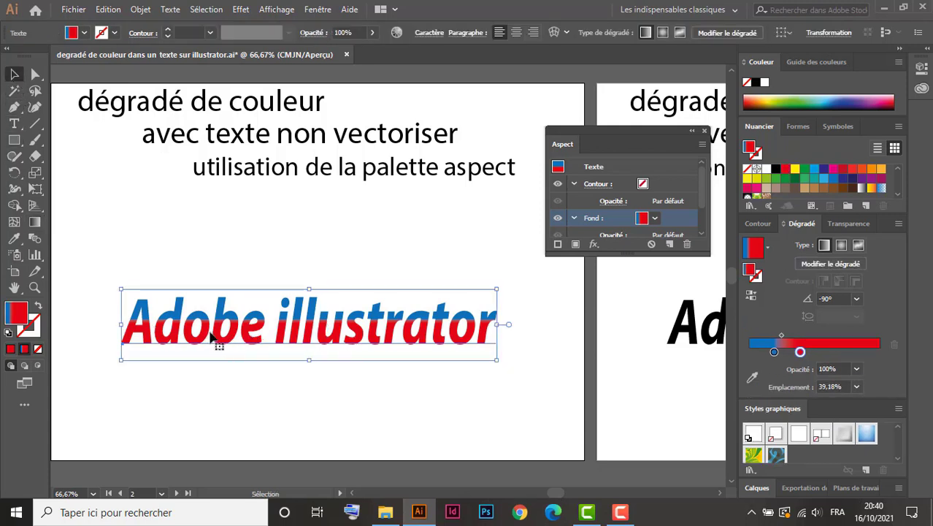
pyautogui.press('t')
pyautogui.click(211, 338)
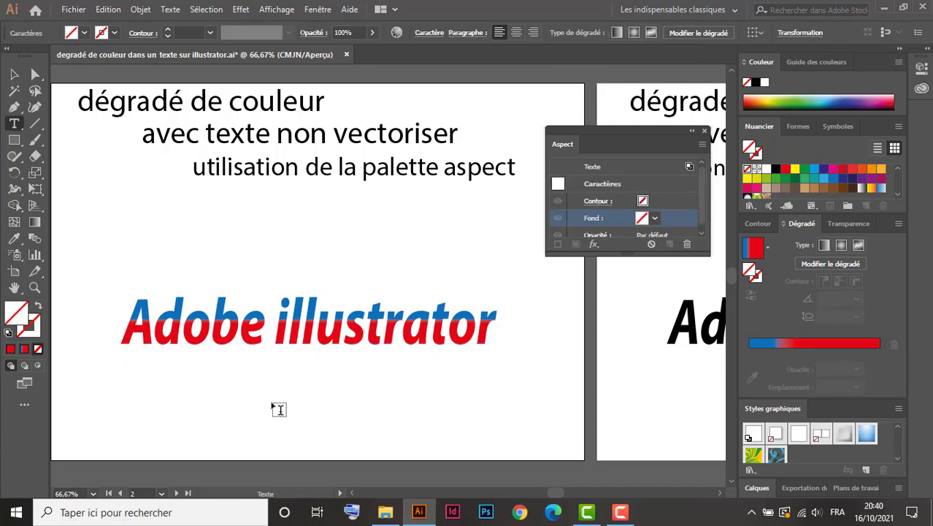
pyautogui.write('gfdh')
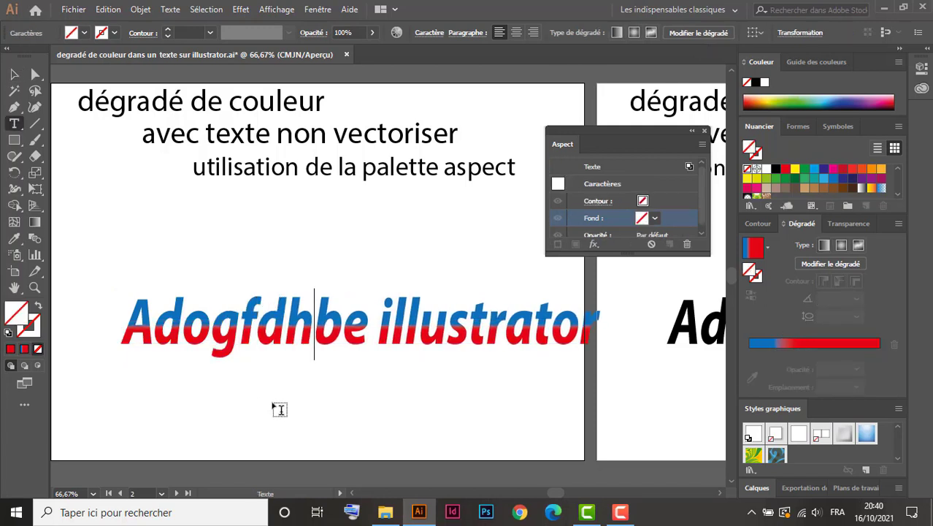
pyautogui.write('n')
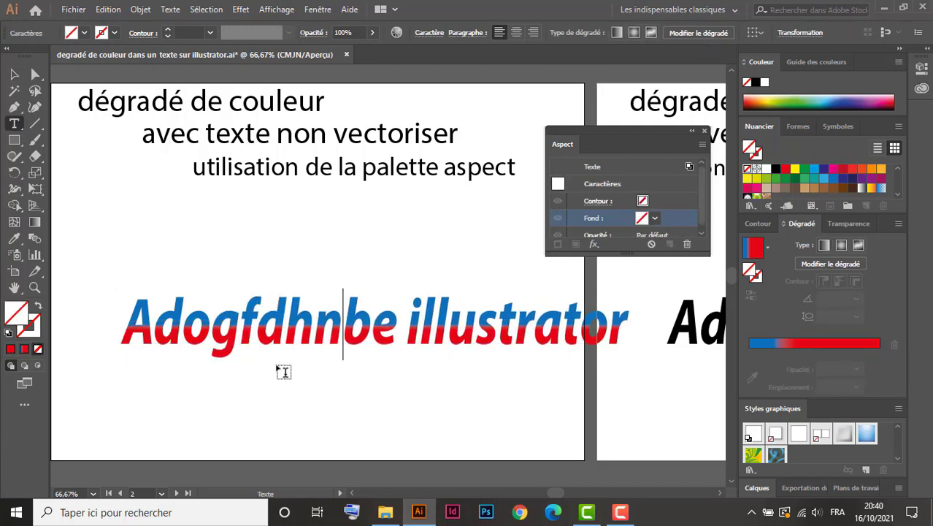
pyautogui.press('BackSpace')
pyautogui.press('BackSpace')
pyautogui.press('BackSpace')
pyautogui.press('BackSpace')
pyautogui.press('BackSpace')
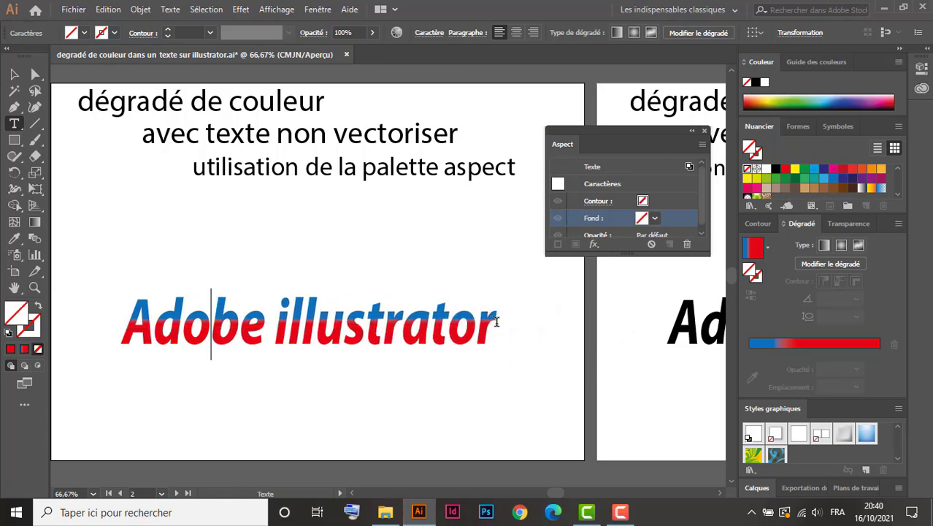
pyautogui.press('End')
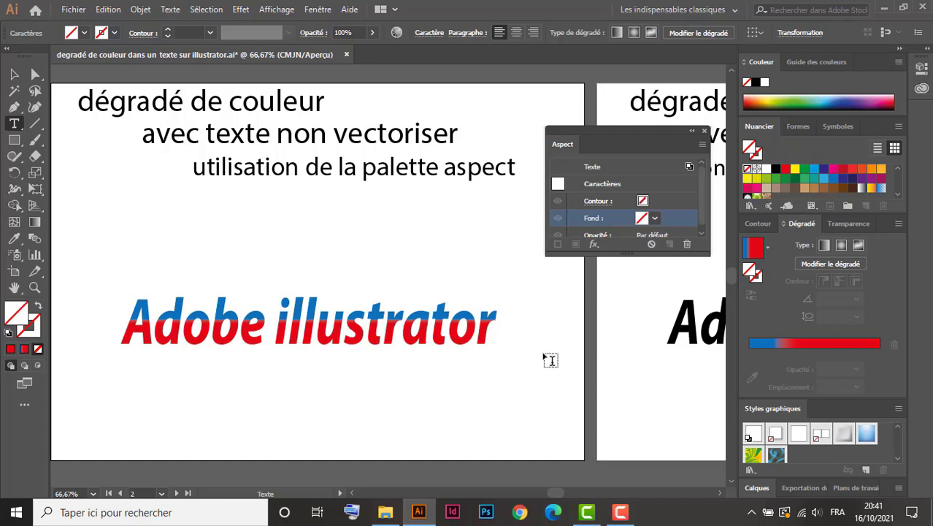
pyautogui.press('Escape')
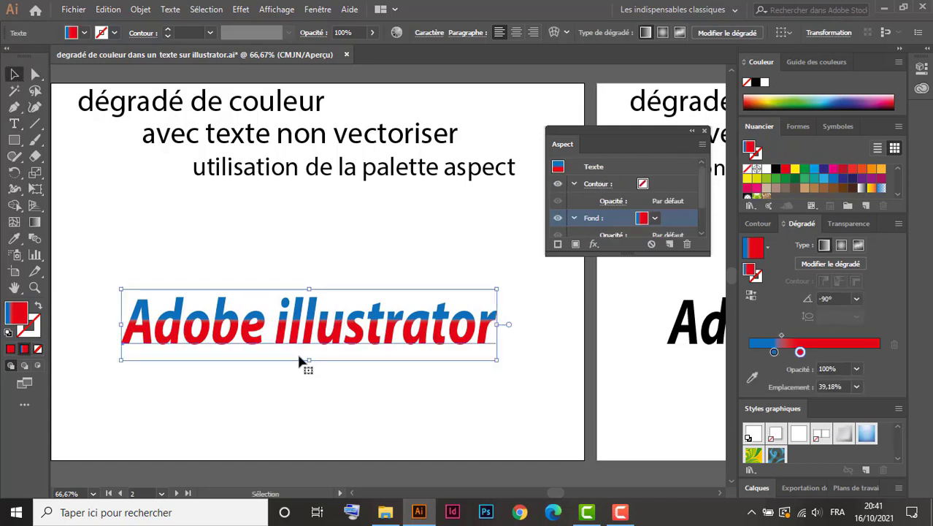
# Enter the text, type and delete stray letters 'gfdhn', and exit back to plain black text.
pyautogui.doubleClick(332, 330)
pyautogui.write('gfd')
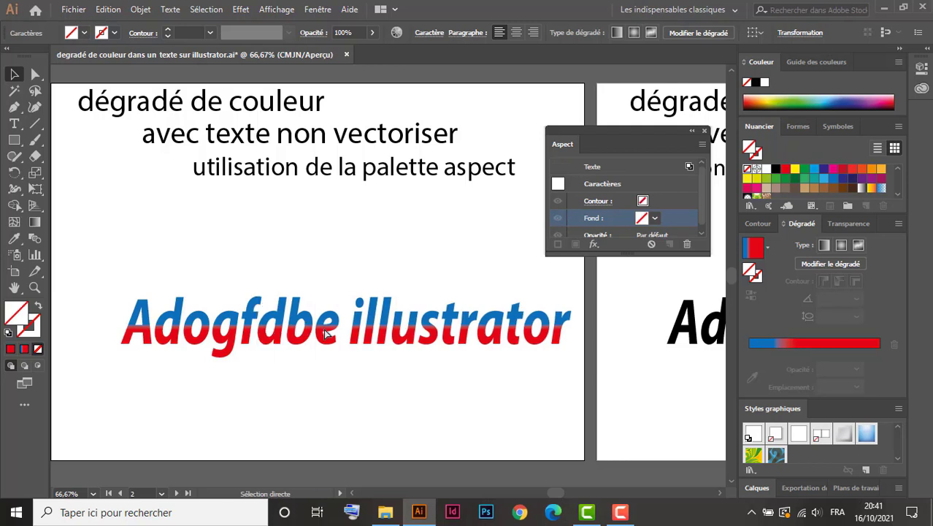
pyautogui.write('hn')
pyautogui.press('BackSpace')
pyautogui.press('BackSpace')
pyautogui.press('BackSpace')
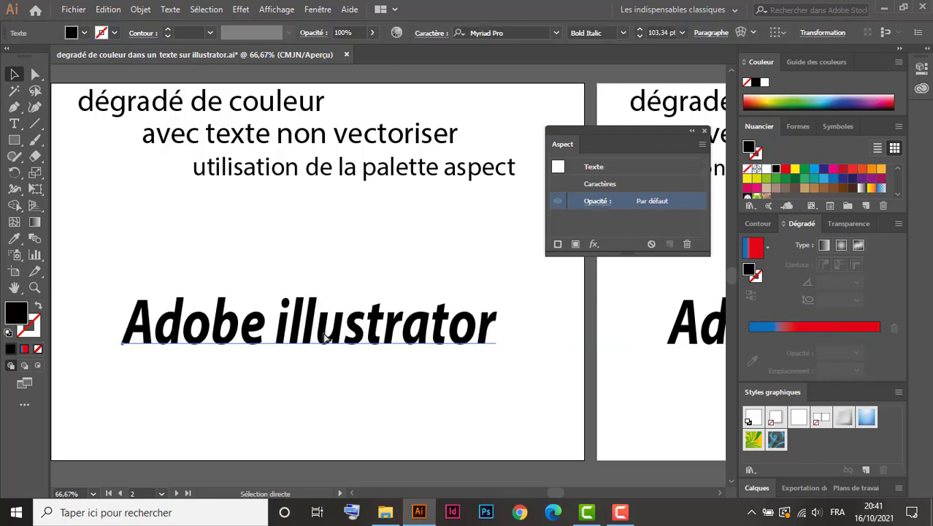
pyautogui.press('Escape')
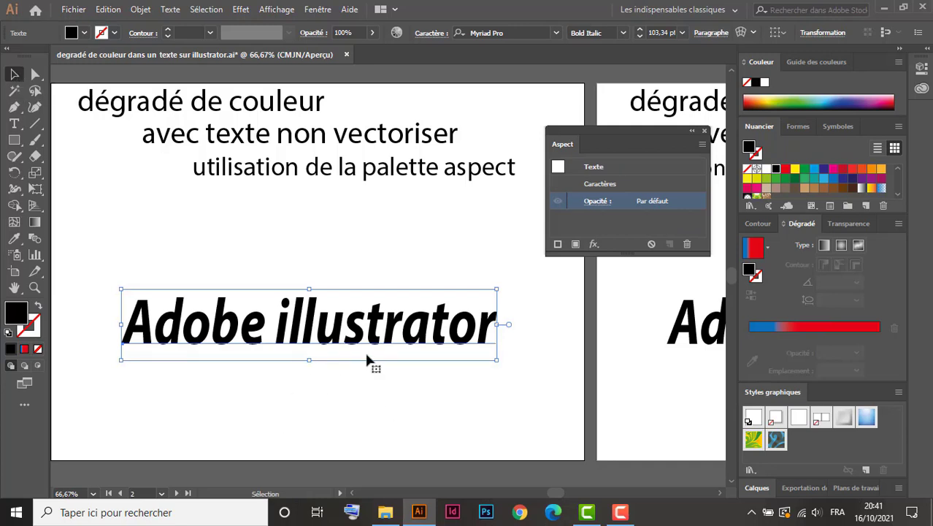
# Add a new appearance fill holding the yellow-to-red gradient, zooming in to check it and back to 100%.
pyautogui.click(702, 146)
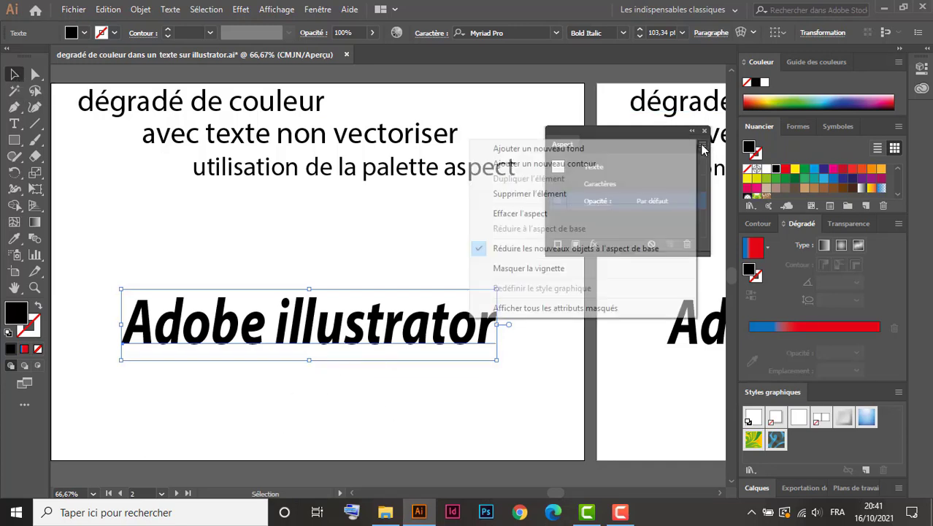
pyautogui.click(558, 149)
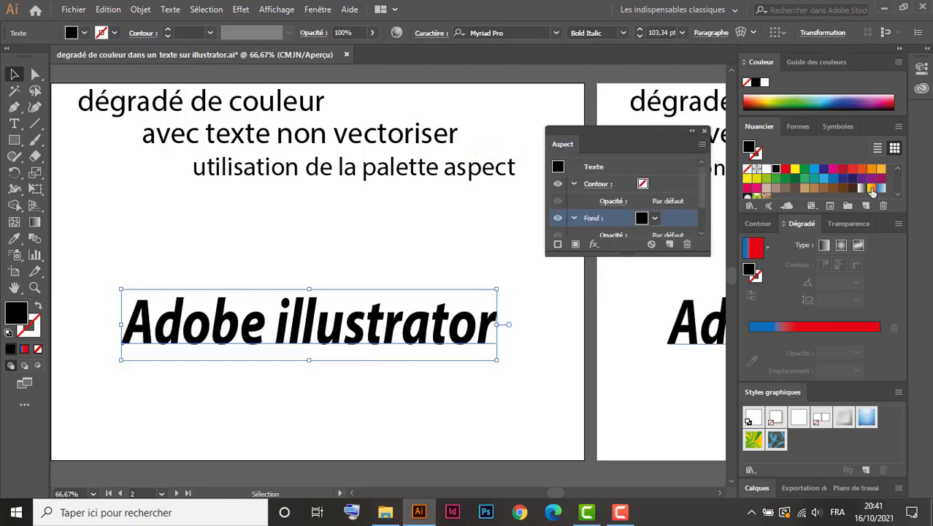
pyautogui.click(870, 188)
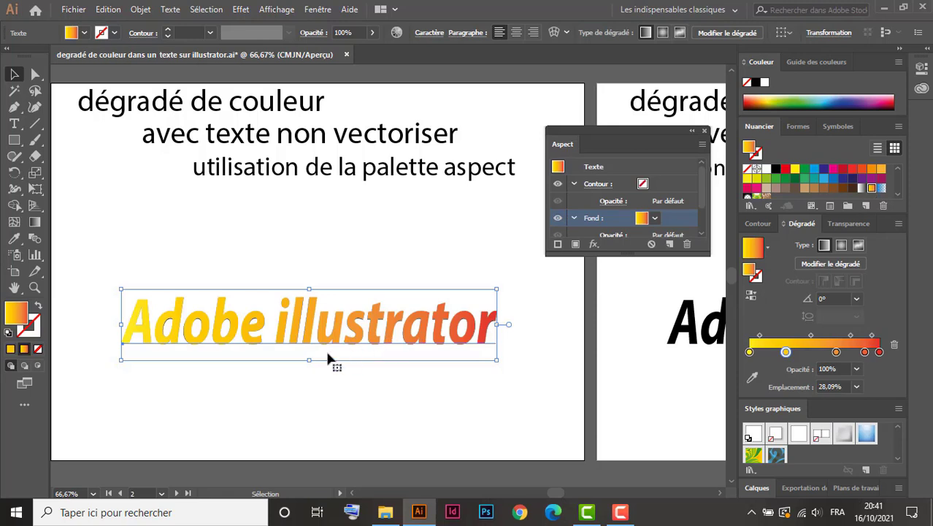
pyautogui.click(227, 334)
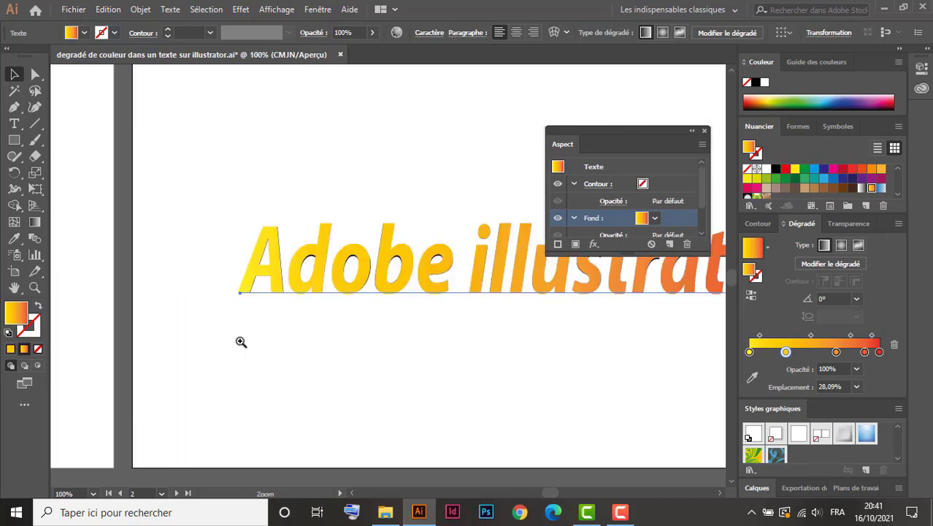
pyautogui.click(310, 291)
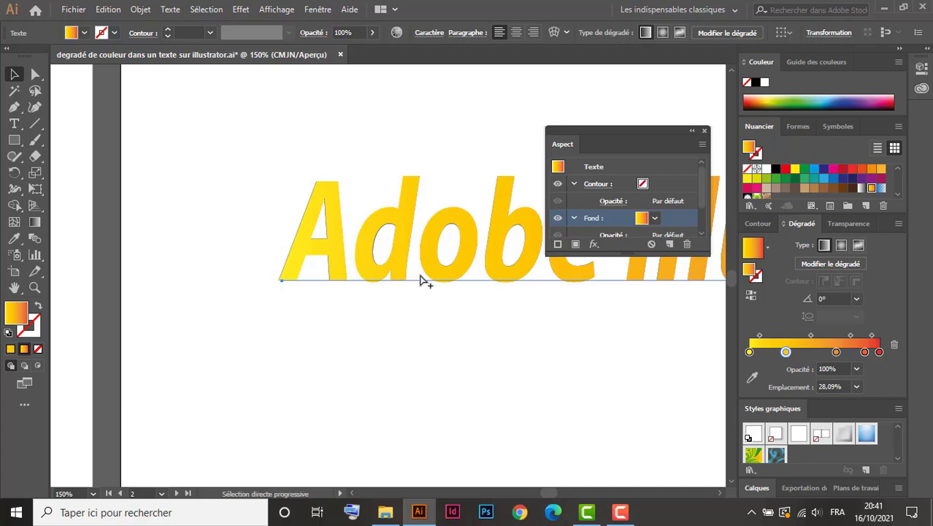
pyautogui.click(35, 288)
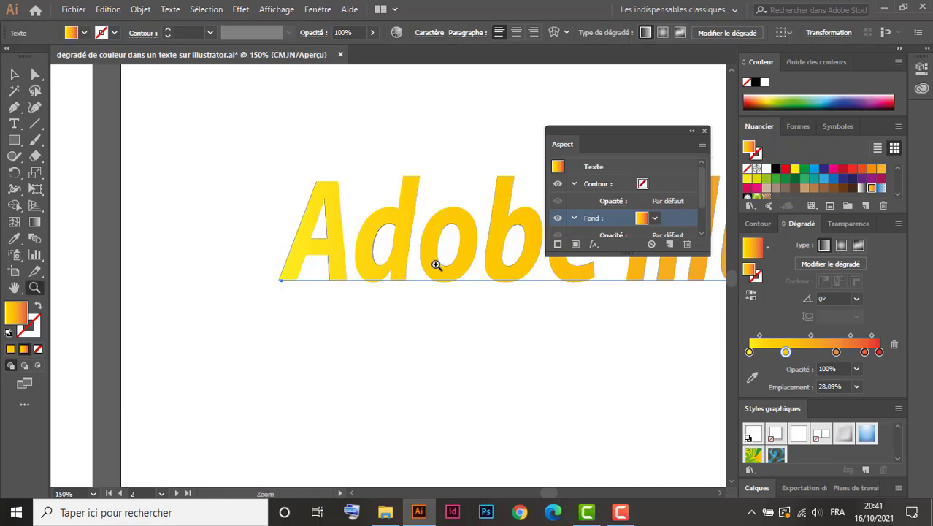
pyautogui.keyDown('alt'); pyautogui.click(427, 275); pyautogui.keyUp('alt')
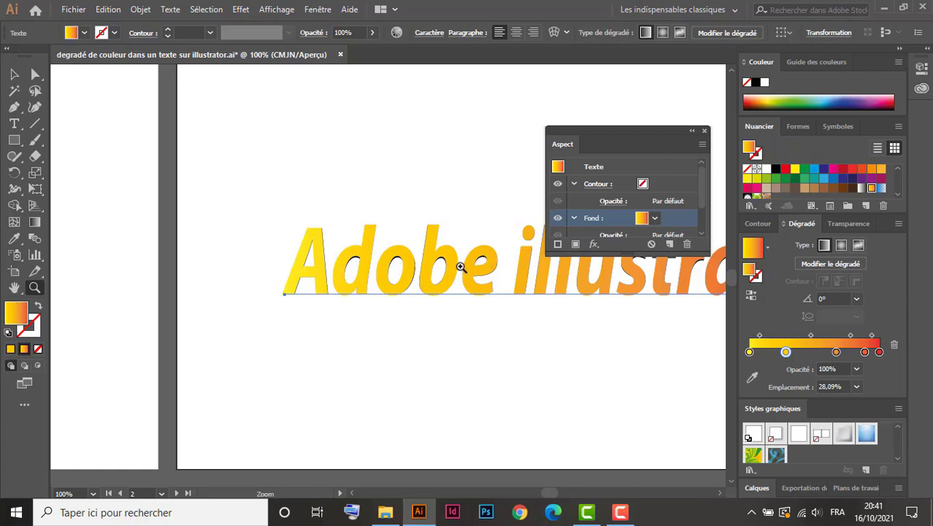
pyautogui.click(14, 75)
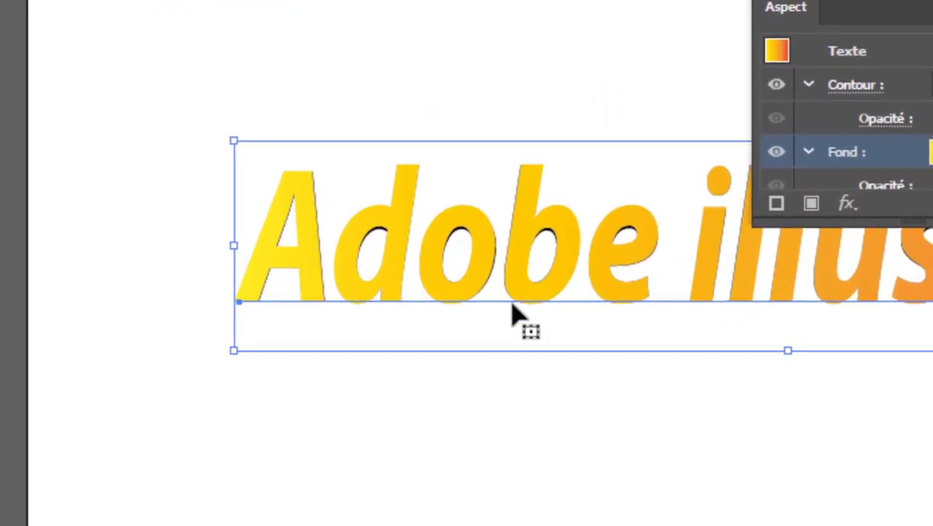
# Undo the yellow gradient fill changes to bring the text back to black.
pyautogui.moveTo(617, 193); pyautogui.dragTo(292, 336)
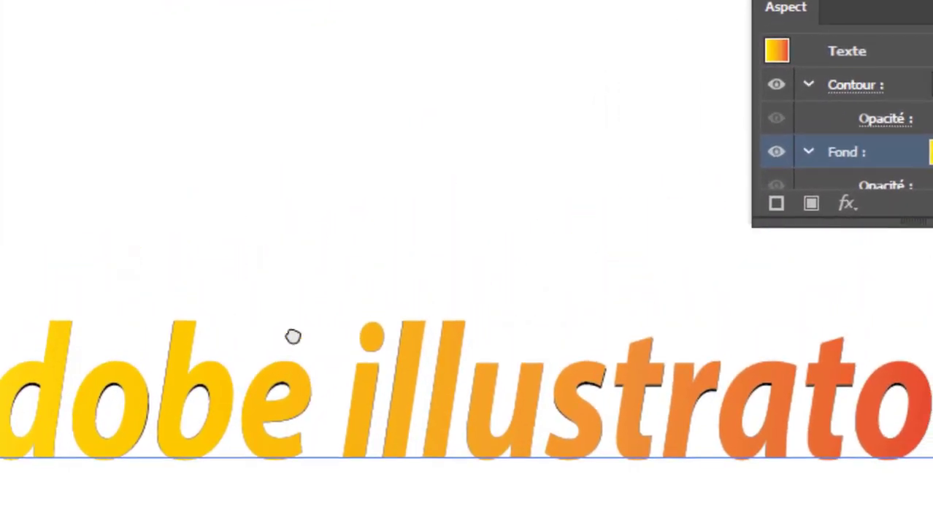
pyautogui.hotkey('ctrl', 'z')
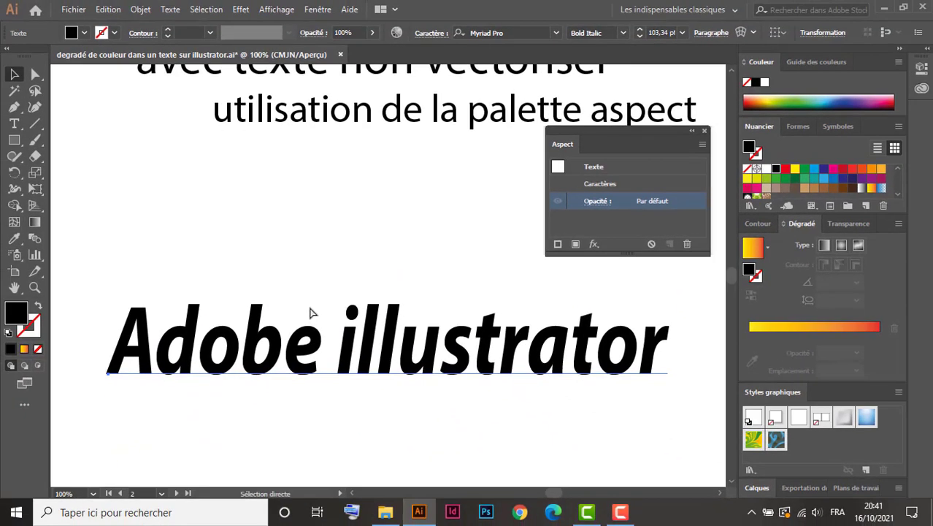
pyautogui.hotkey('ctrl', 'z')
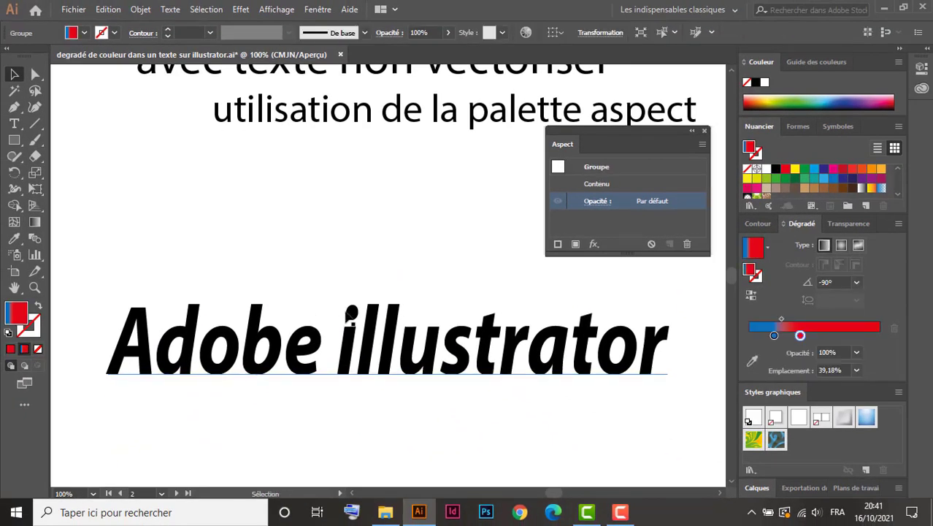
pyautogui.hotkey('ctrl', 'z')
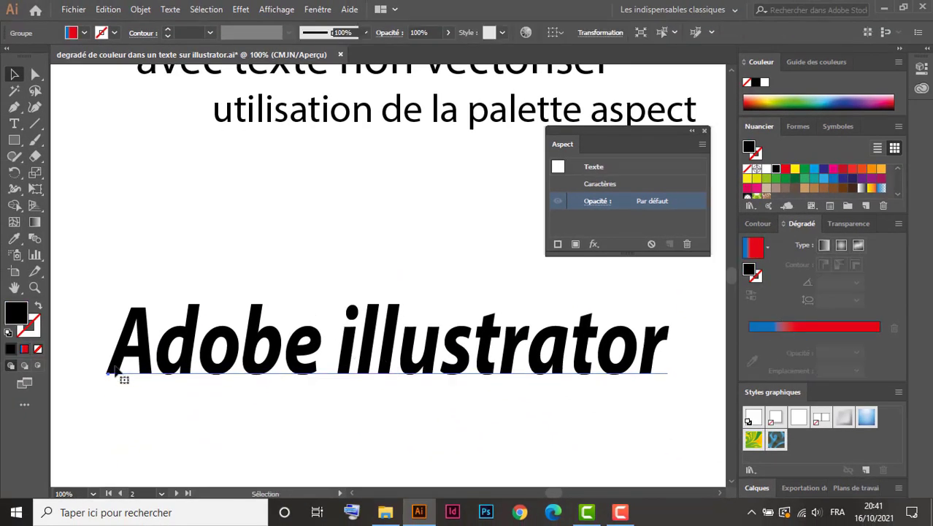
# Set the text's fill to None, pick the yellow-to-red gradient, and add a new appearance fill.
pyautogui.click(116, 371)
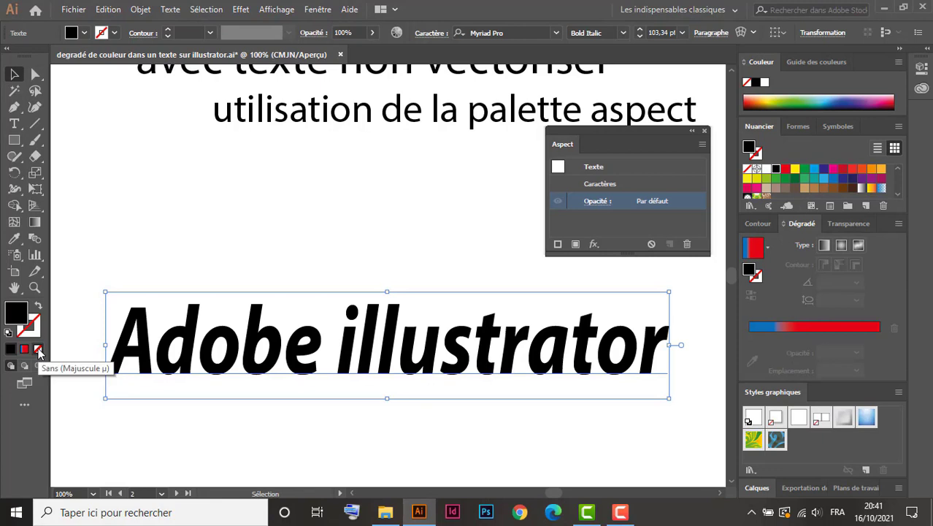
pyautogui.click(38, 349)
pyautogui.click(25, 348)
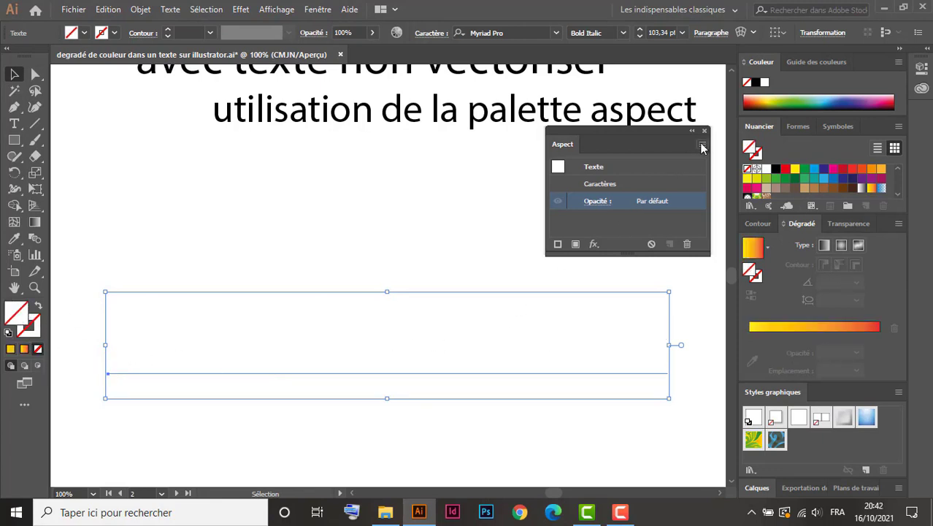
pyautogui.click(701, 148)
pyautogui.click(580, 148)
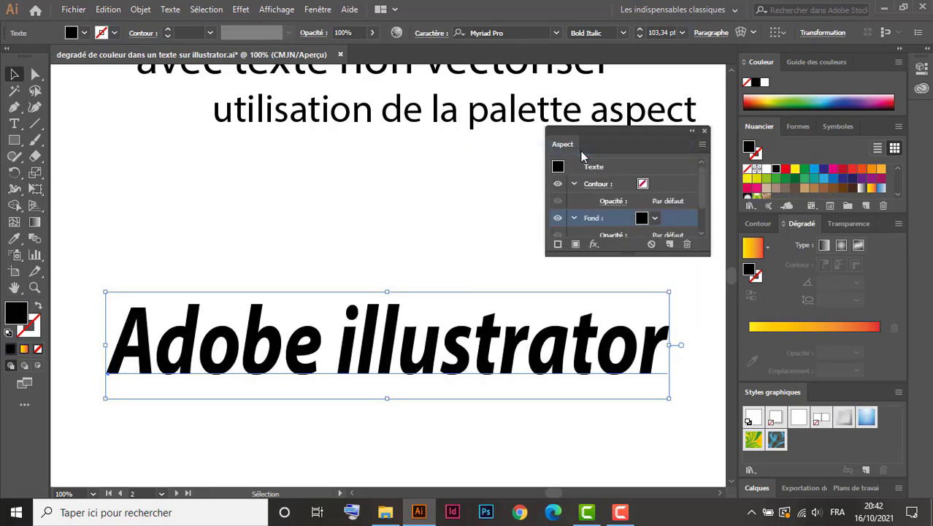
# Fill the text with the yellow-to-red gradient swatch and enter it for editing.
pyautogui.click(873, 188)
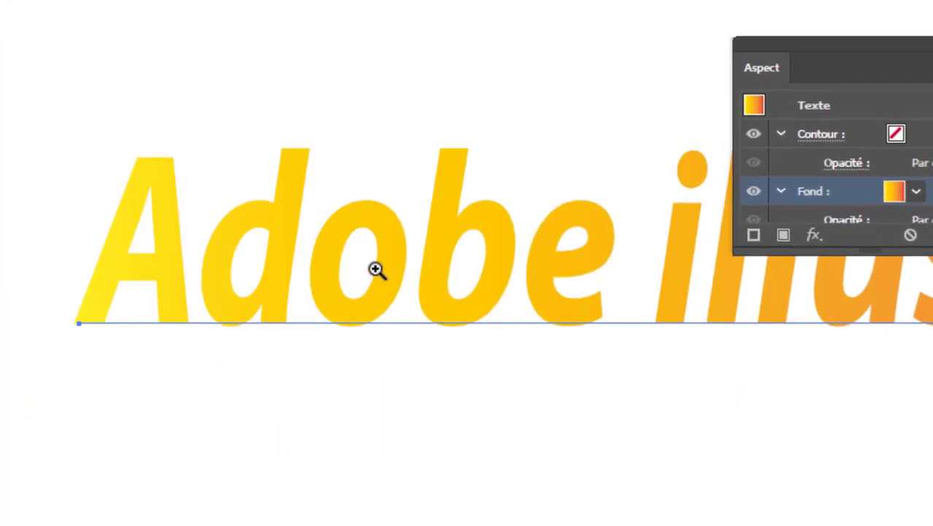
pyautogui.press('v')
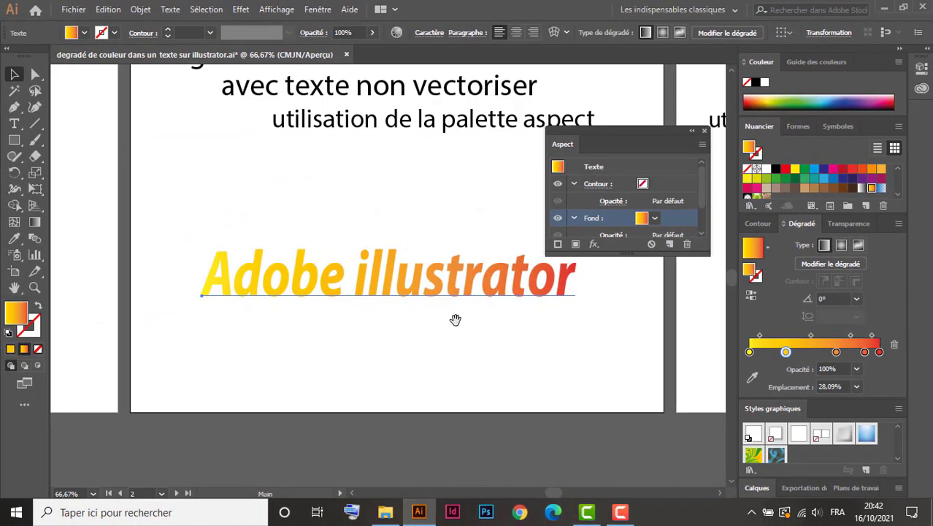
pyautogui.moveTo(454, 319); pyautogui.dragTo(369, 355)
pyautogui.click(336, 325)
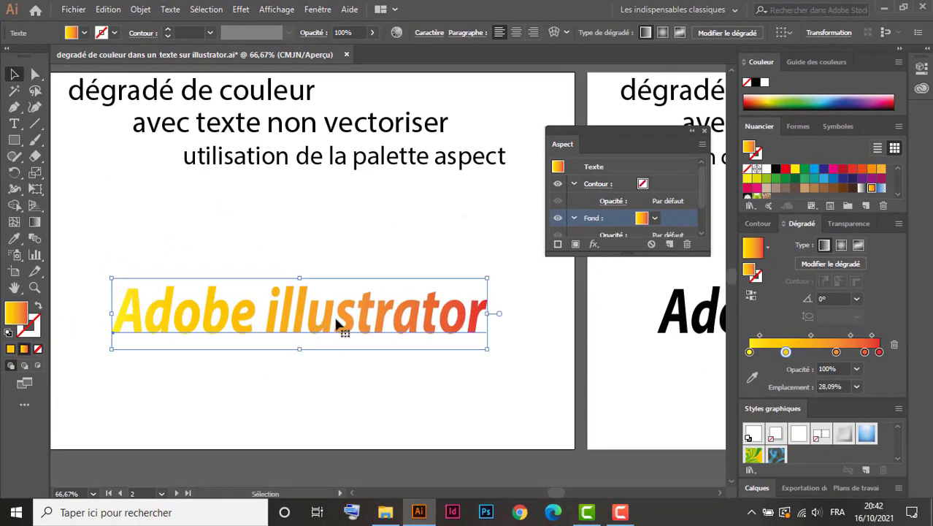
pyautogui.doubleClick(336, 325)
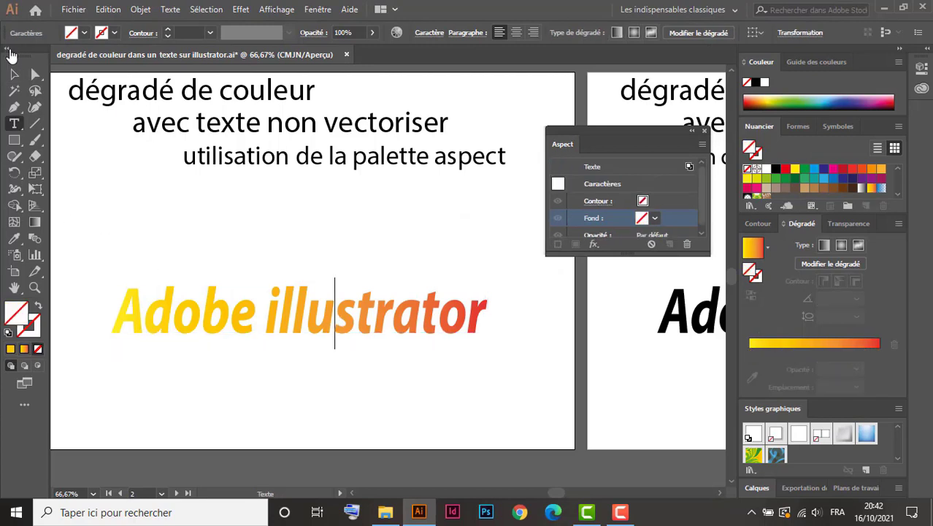
pyautogui.click(13, 73)
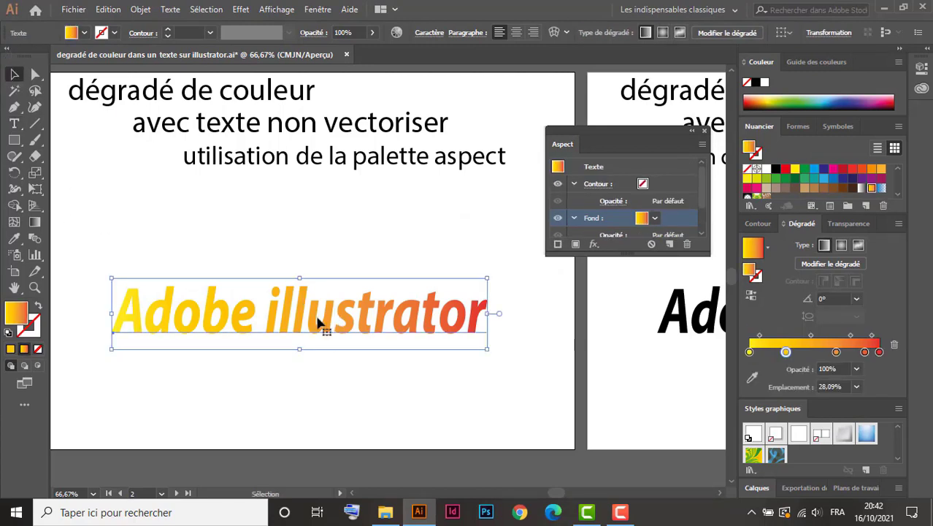
# Drag the gradient vertically so it runs yellow at top to red at bottom (-90°).
pyautogui.click(35, 221)
pyautogui.click(278, 329)
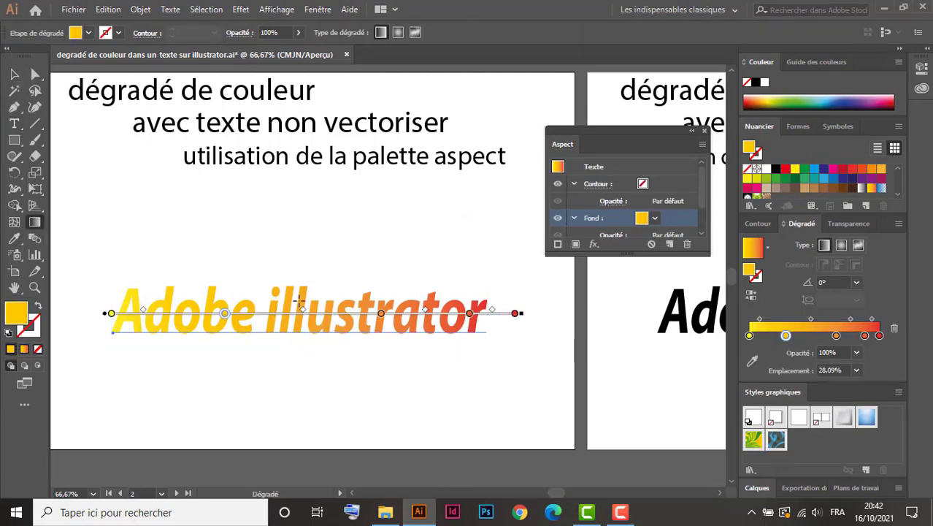
pyautogui.moveTo(285, 302); pyautogui.dragTo(283, 347)
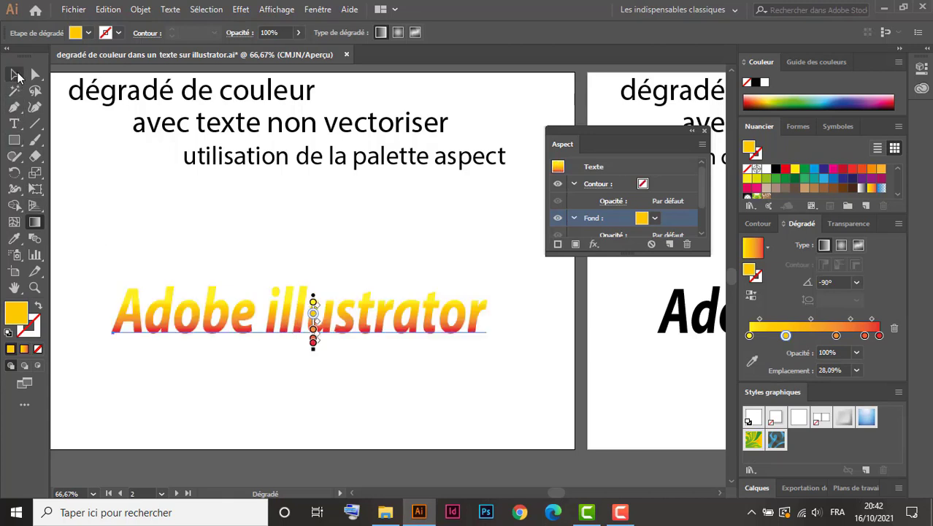
pyautogui.press('v')
# Test-edit the word Adobe by typing and deleting stray letters, confirming the gradient stays.
pyautogui.click(14, 124)
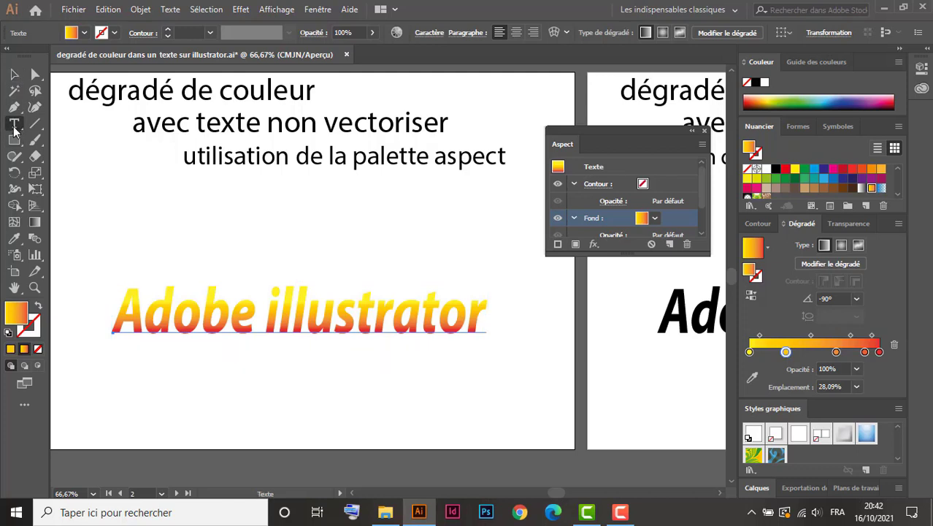
pyautogui.click(229, 315)
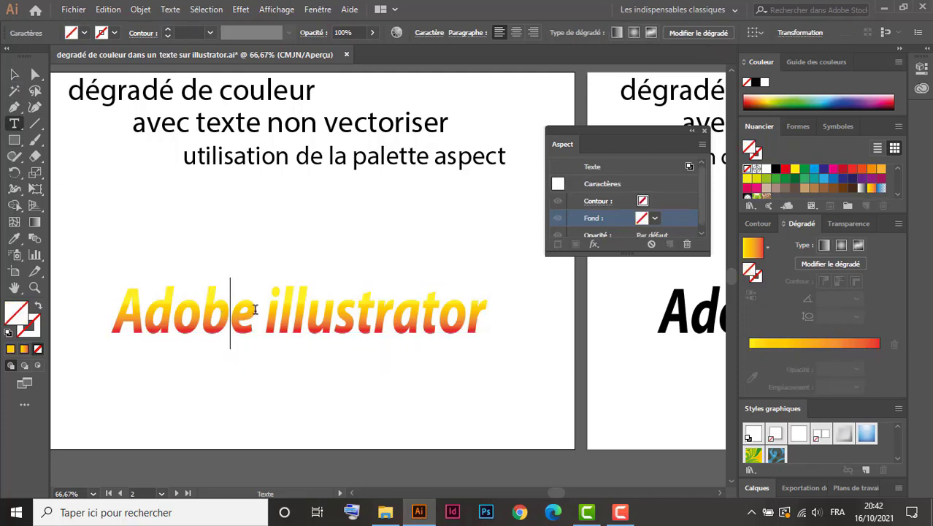
pyautogui.write('dddds')
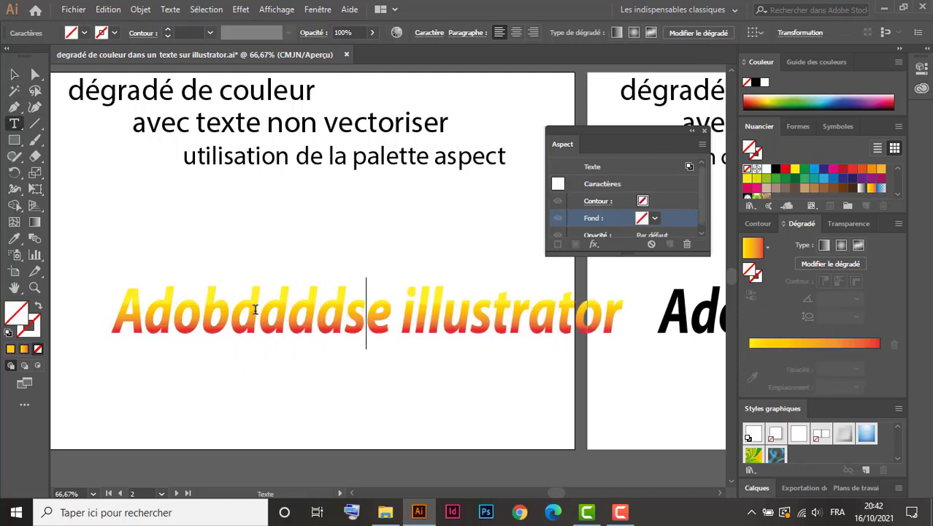
pyautogui.write('s')
pyautogui.press('BackSpace')
pyautogui.press('BackSpace')
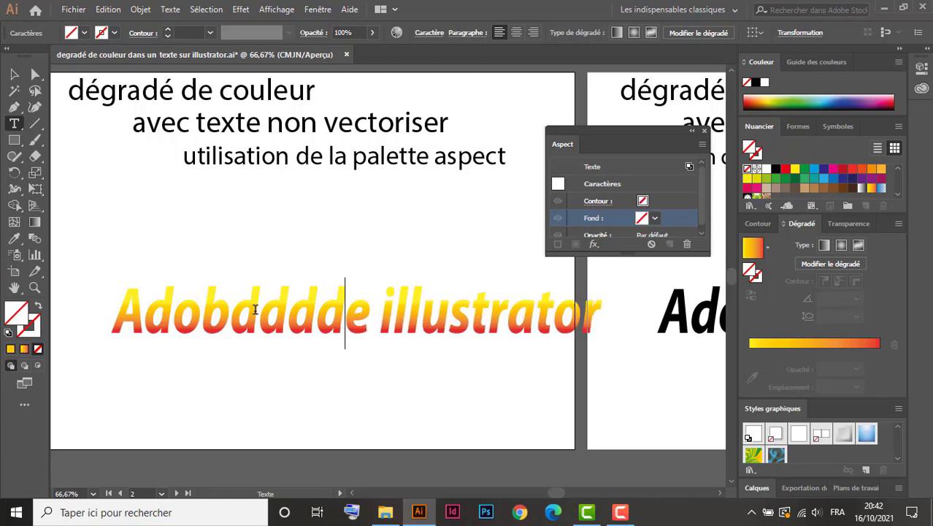
pyautogui.press('BackSpace')
pyautogui.press('BackSpace')
pyautogui.press('BackSpace')
pyautogui.press('BackSpace')
pyautogui.press('BackSpace')
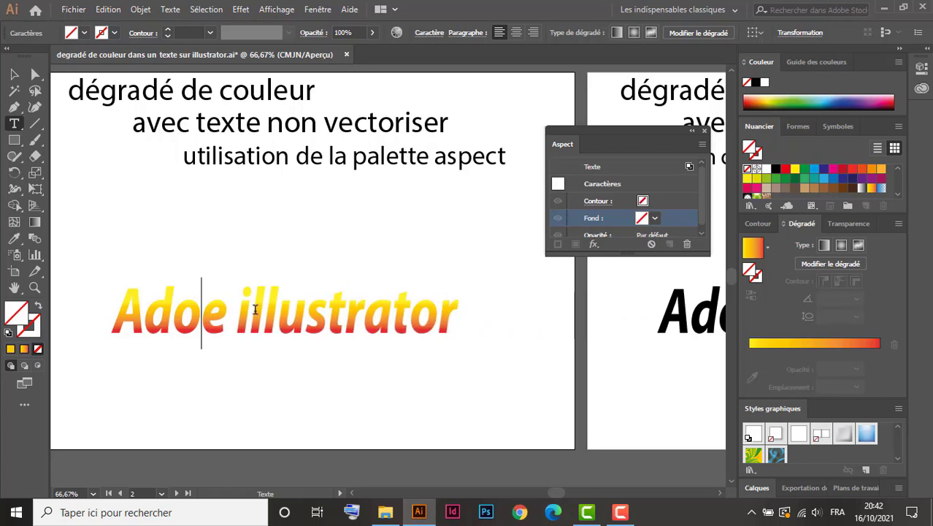
pyautogui.write('b')
pyautogui.press('Escape')
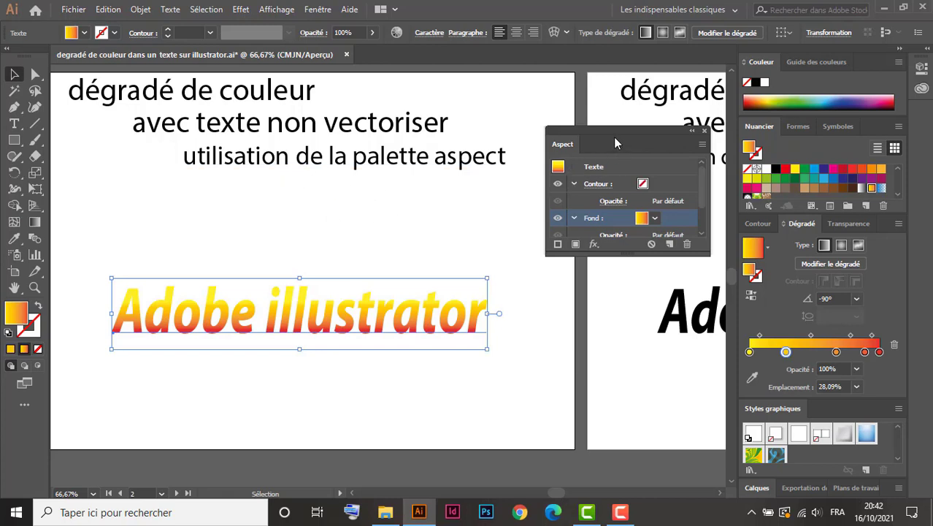
# Dock the floating Appearance panel and pan to the third artboard's black text.
pyautogui.moveTo(607, 134); pyautogui.dragTo(814, 410)
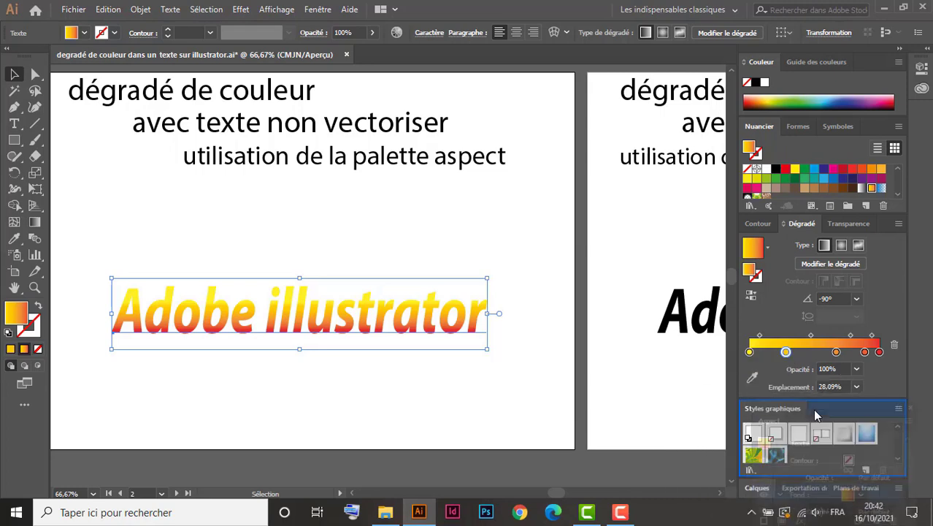
pyautogui.click(630, 249)
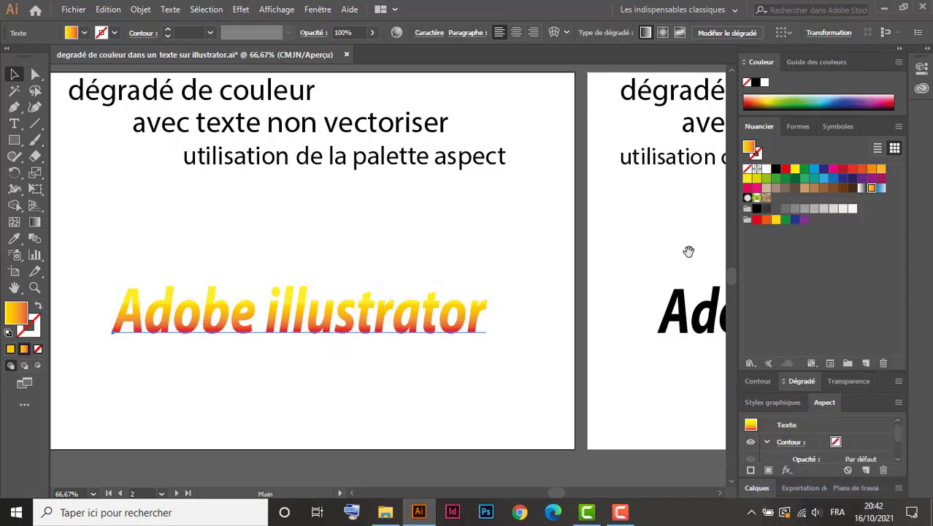
pyautogui.moveTo(631, 250); pyautogui.dragTo(218, 264)
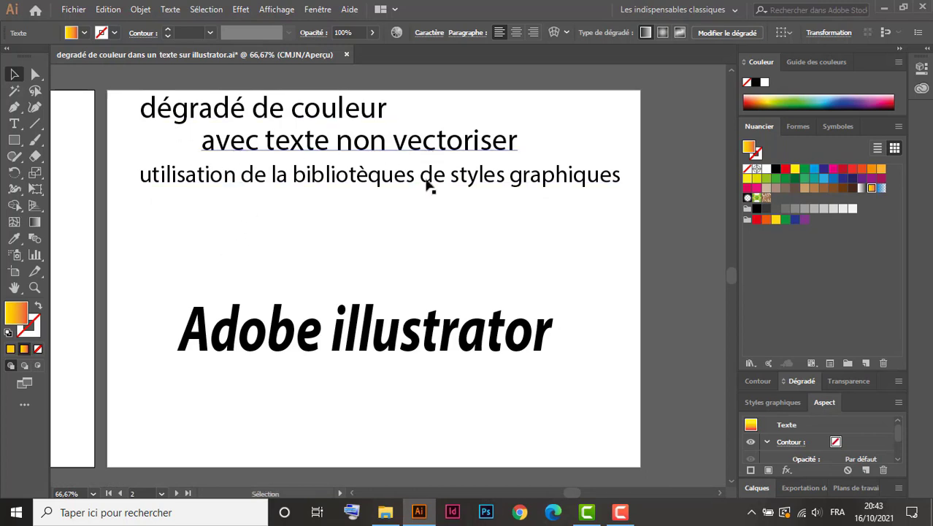
# Move the black text up and make an outlined copy below it for comparison.
pyautogui.moveTo(387, 355)
pyautogui.mouseDown()
pyautogui.moveTo(398, 332)
pyautogui.moveTo(385, 282)
pyautogui.mouseUp()
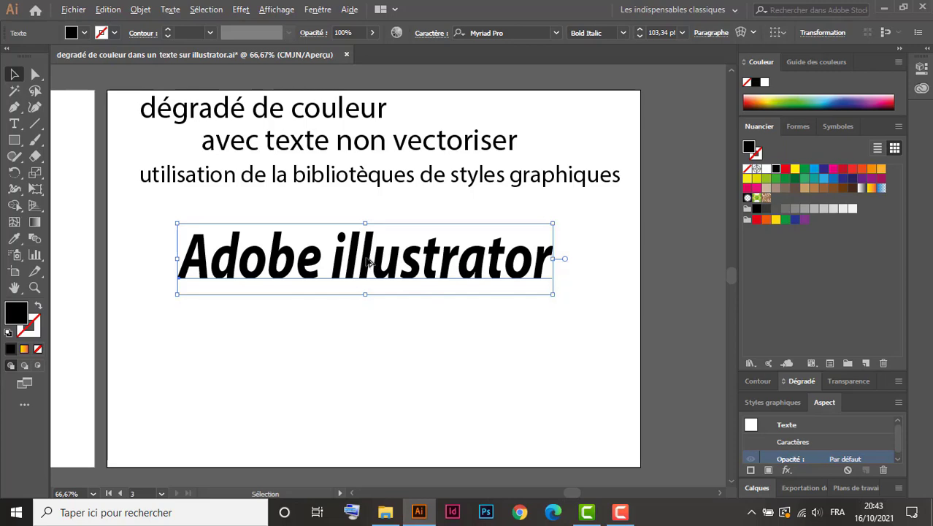
pyautogui.moveTo(367, 262); pyautogui.dragTo(371, 354)
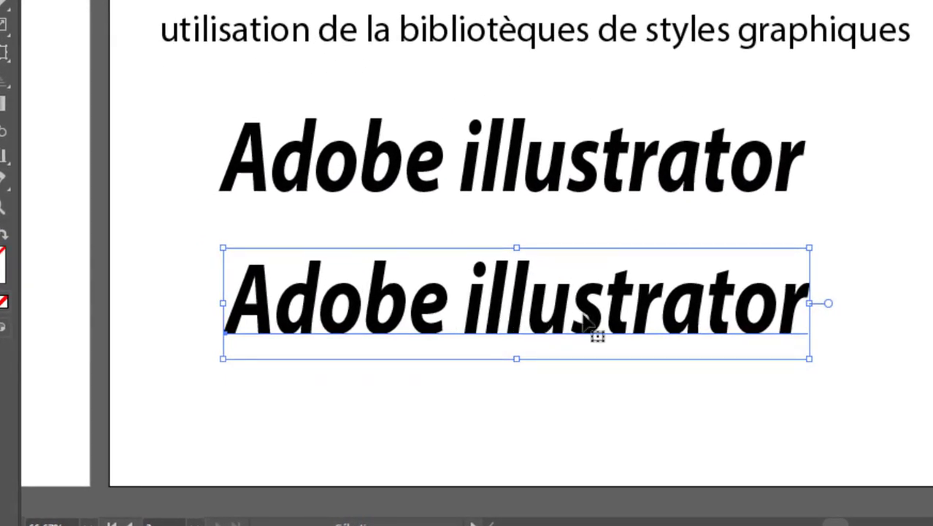
pyautogui.hotkey('ctrl', 'shift', 'o')
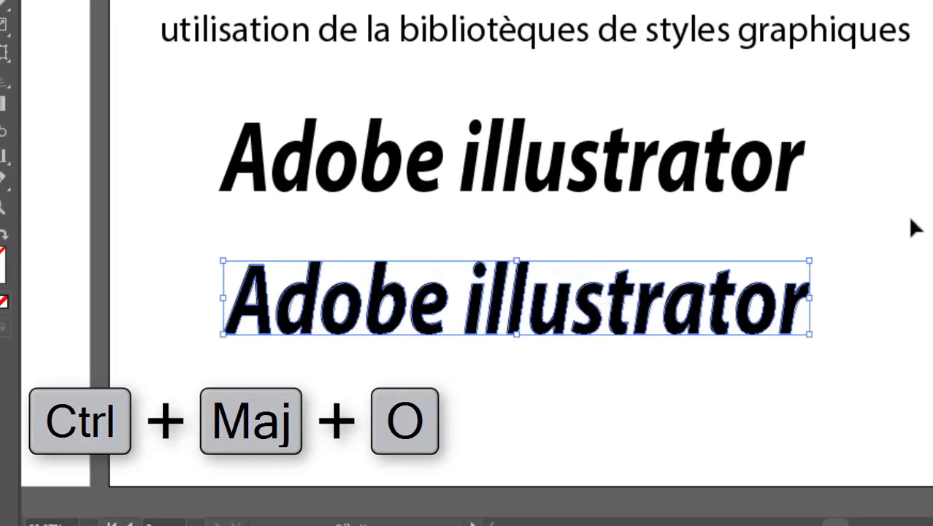
pyautogui.hotkey('ctrl', 'shift', 'a')
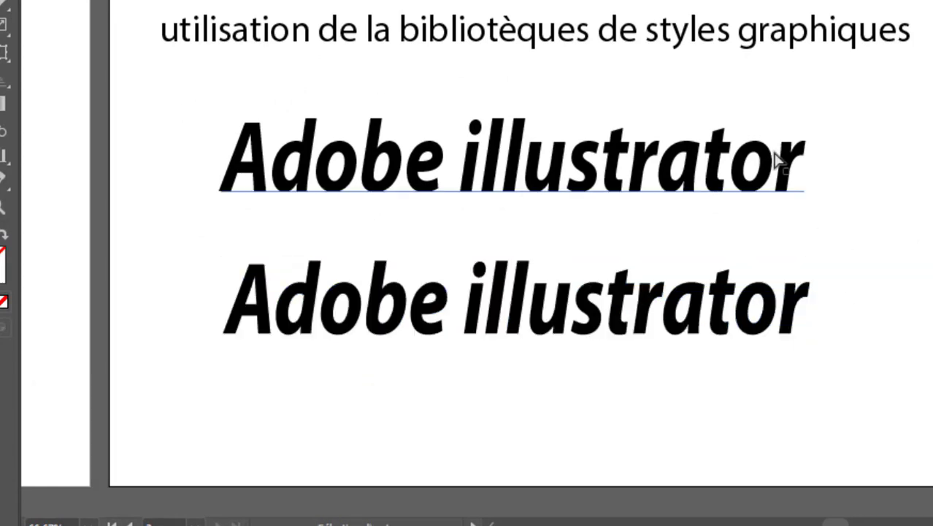
pyautogui.moveTo(876, 108); pyautogui.dragTo(168, 343)
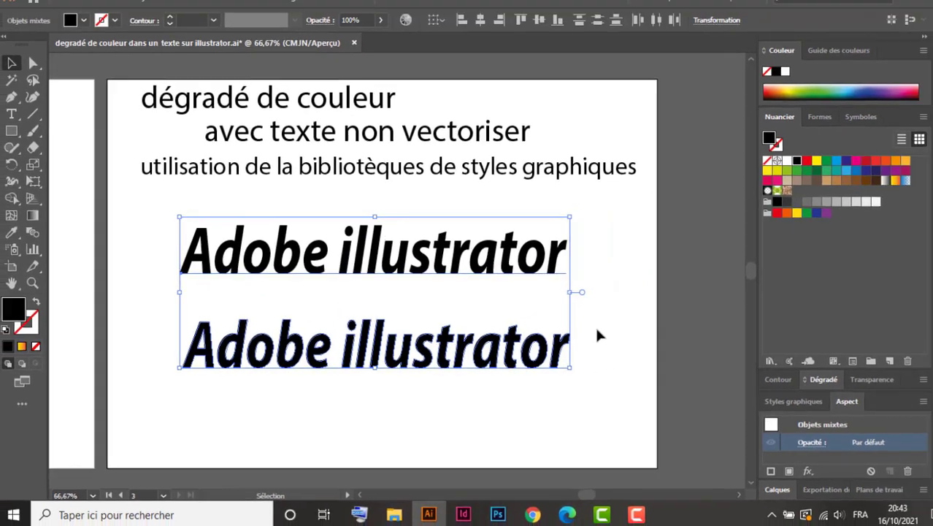
# Select the outlined copy of the text and delete it.
pyautogui.click(594, 325)
pyautogui.moveTo(593, 324); pyautogui.dragTo(159, 398)
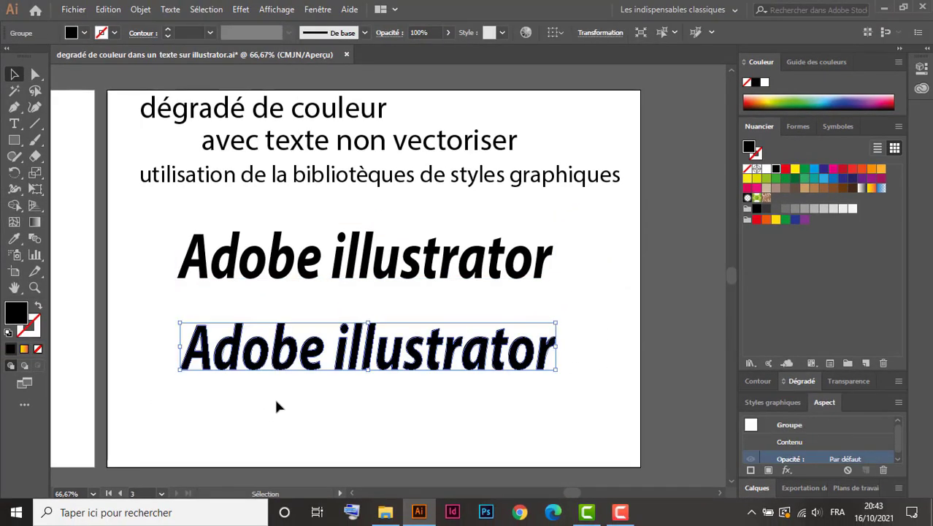
pyautogui.press('Delete')
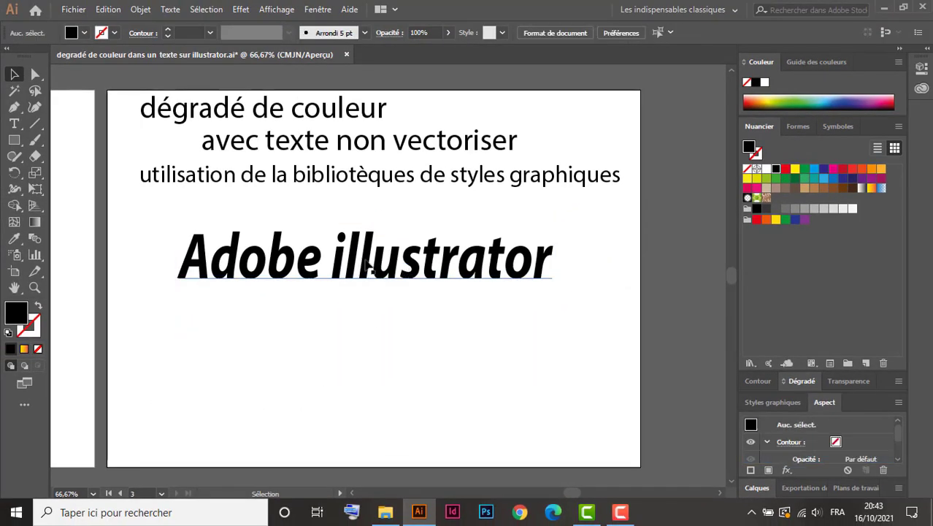
# Move the black text lower on the artboard and select it.
pyautogui.moveTo(369, 267); pyautogui.dragTo(358, 324)
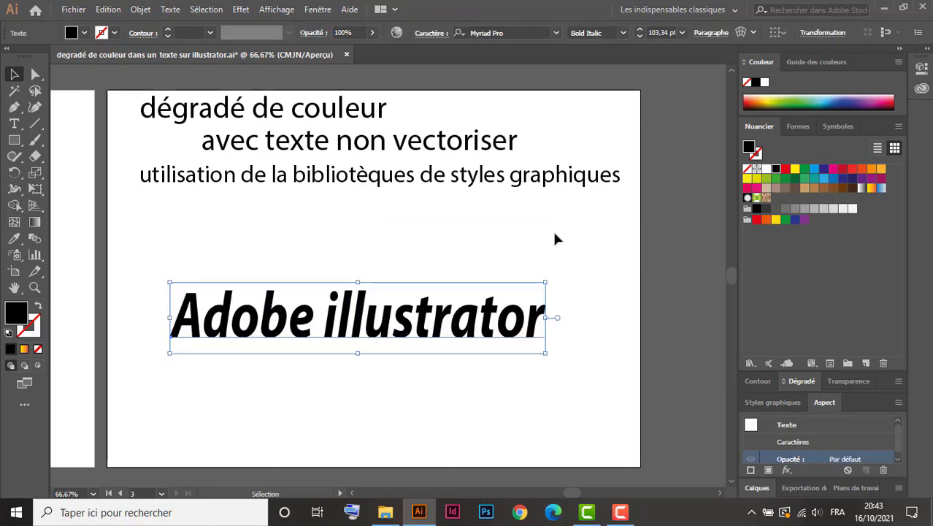
pyautogui.moveTo(498, 260); pyautogui.dragTo(423, 203)
pyautogui.click(406, 262)
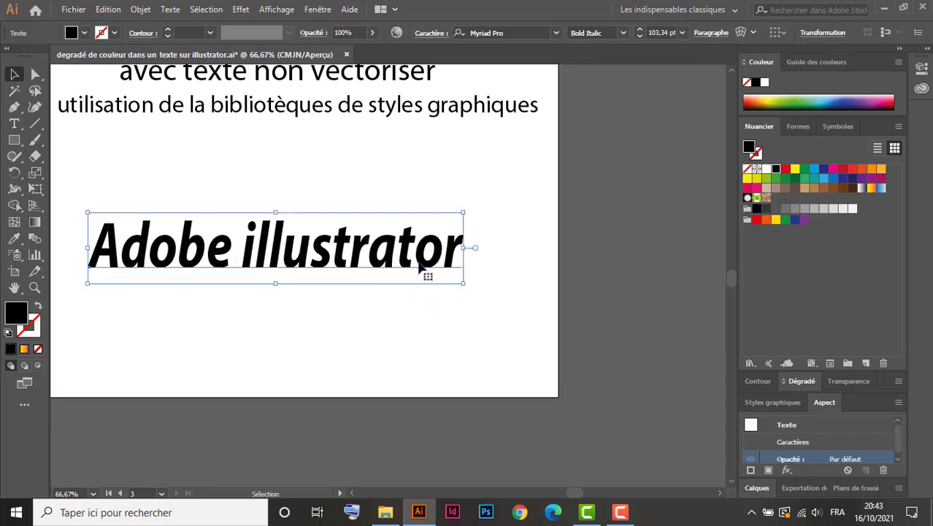
# Open the Effets de texte graphic style library, then reposition and enlarge it.
pyautogui.click(321, 11)
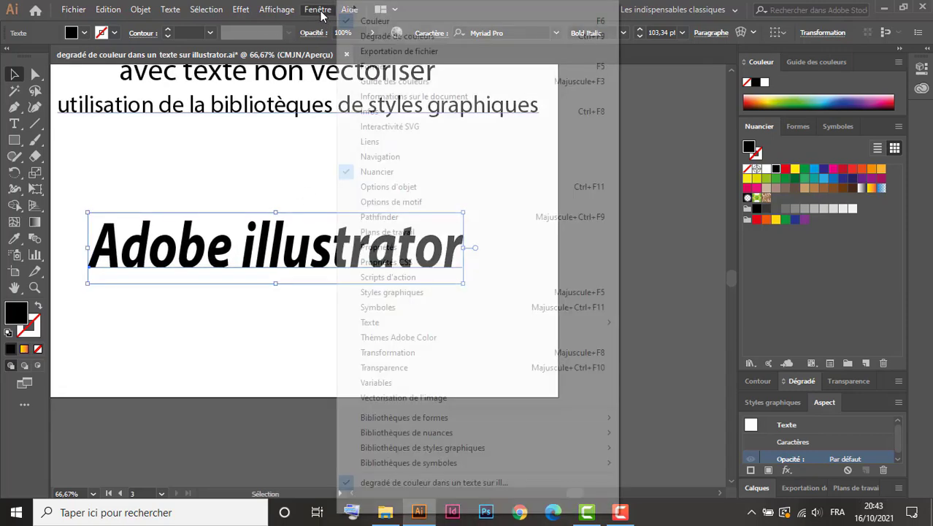
pyautogui.moveTo(257, 397)
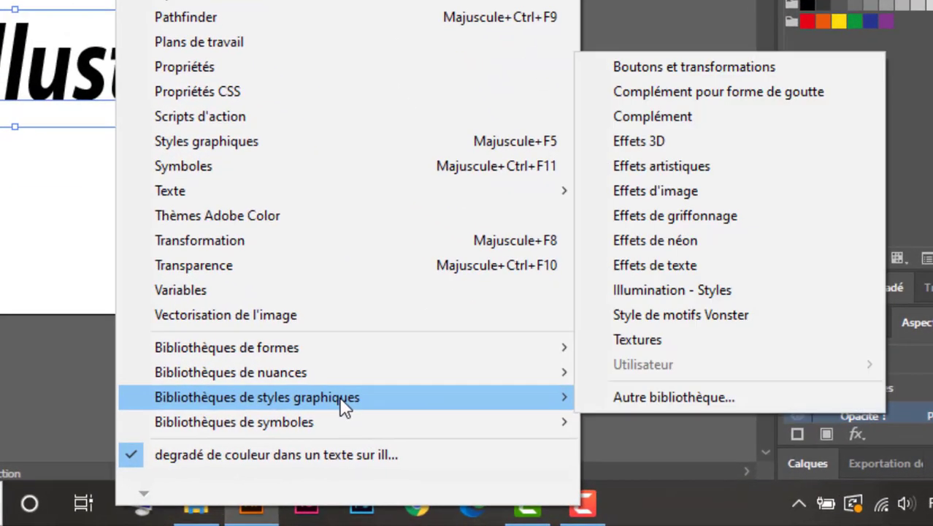
pyautogui.click(683, 267)
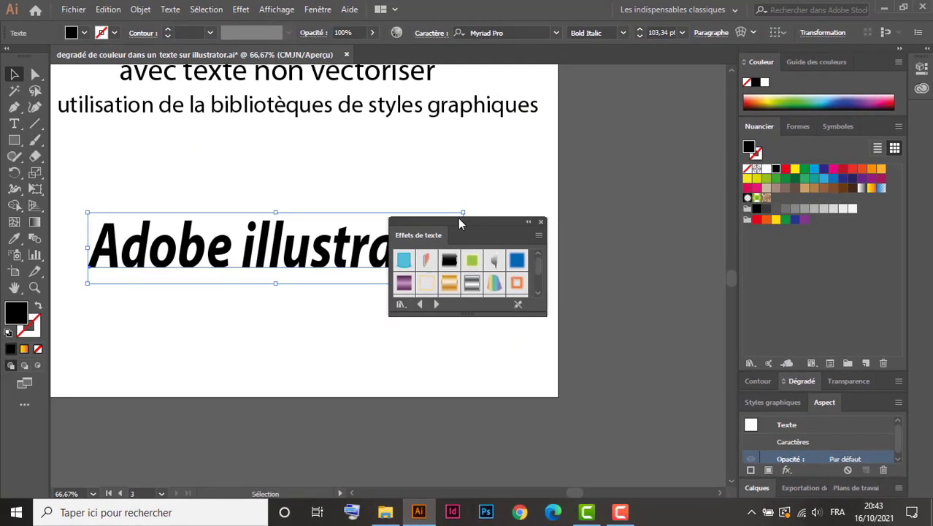
pyautogui.moveTo(461, 214); pyautogui.dragTo(624, 76)
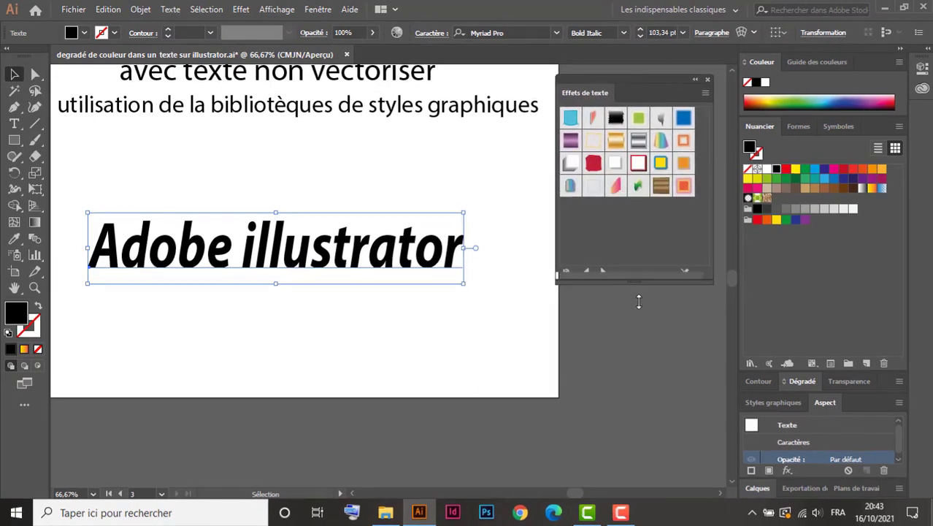
pyautogui.moveTo(636, 173); pyautogui.dragTo(636, 306)
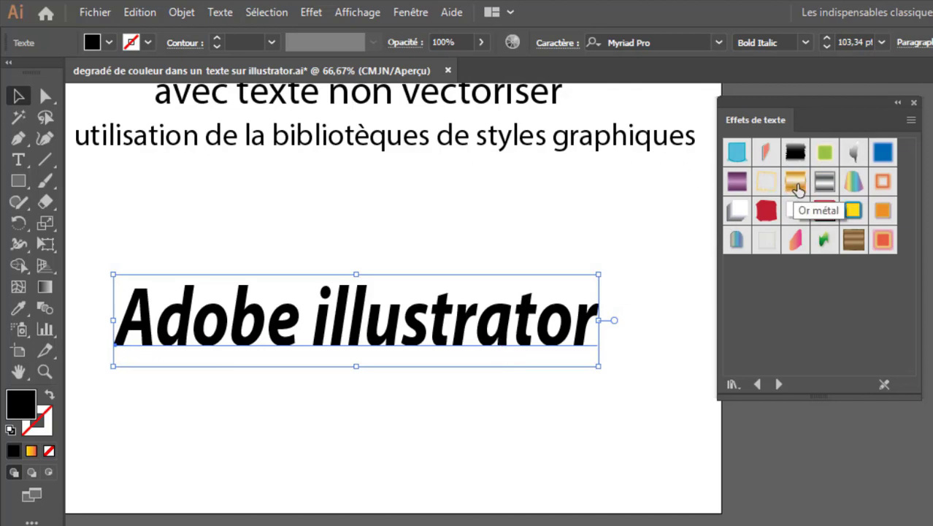
# Apply the Or métal gold style to the text and test typing into it.
pyautogui.click(796, 183)
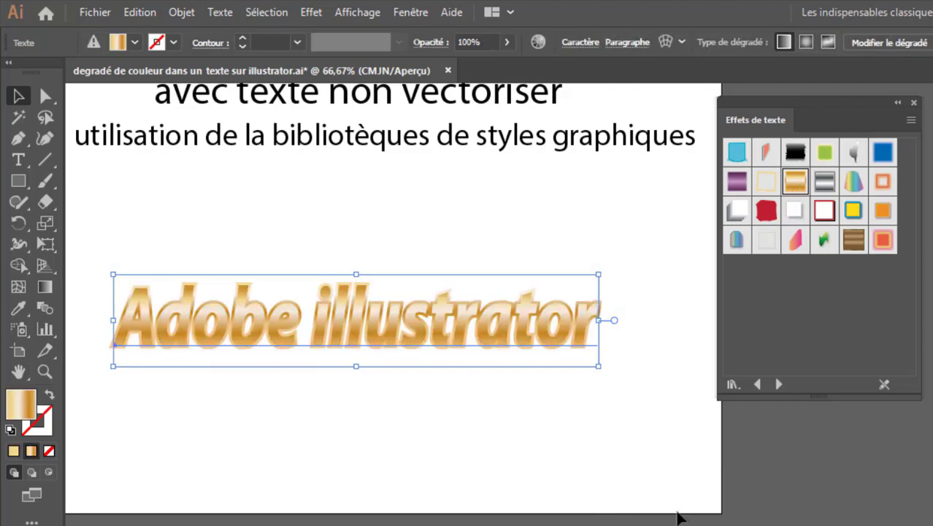
pyautogui.press('t')
pyautogui.hotkey('ctrl', 'shift', 'a')
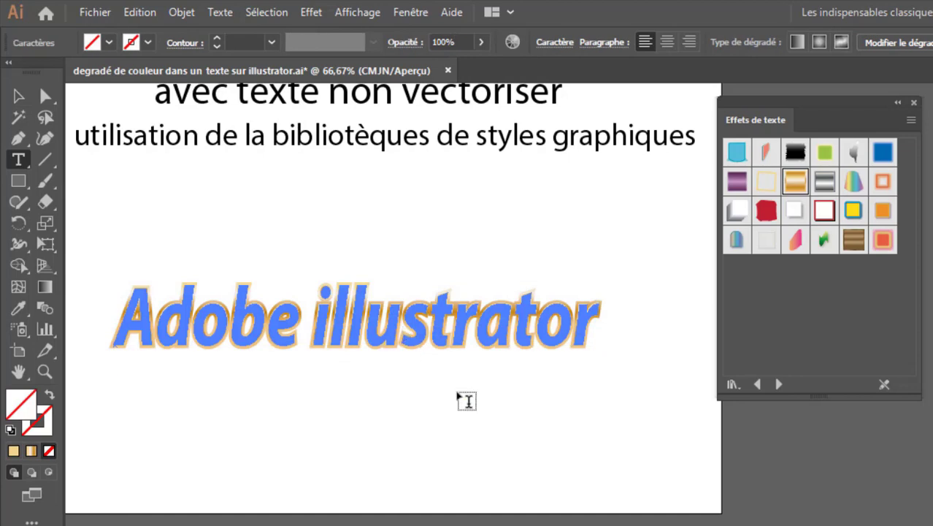
pyautogui.write('fdhshjs')
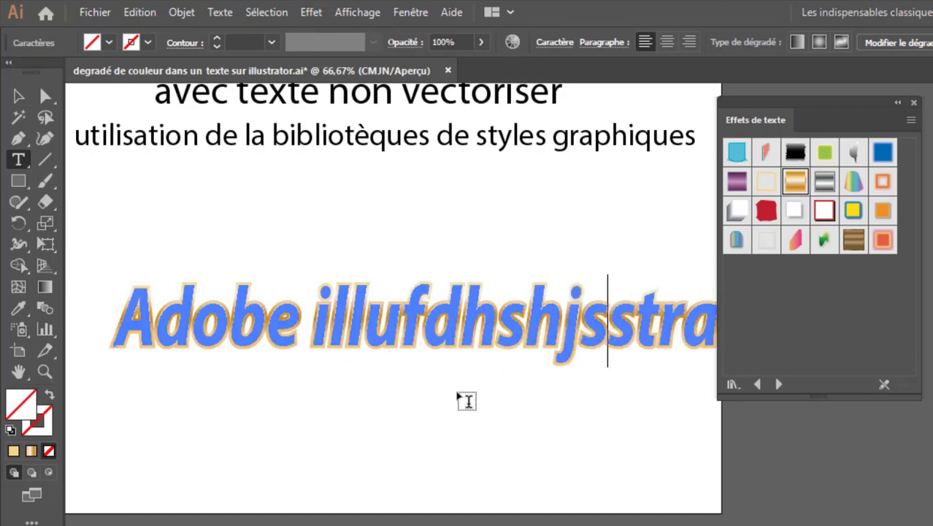
pyautogui.press('Escape')
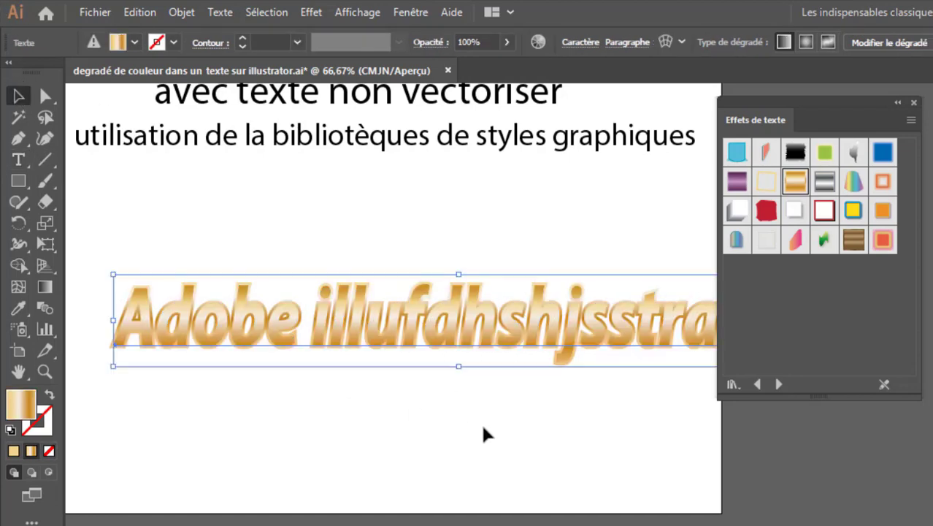
pyautogui.click(487, 473)
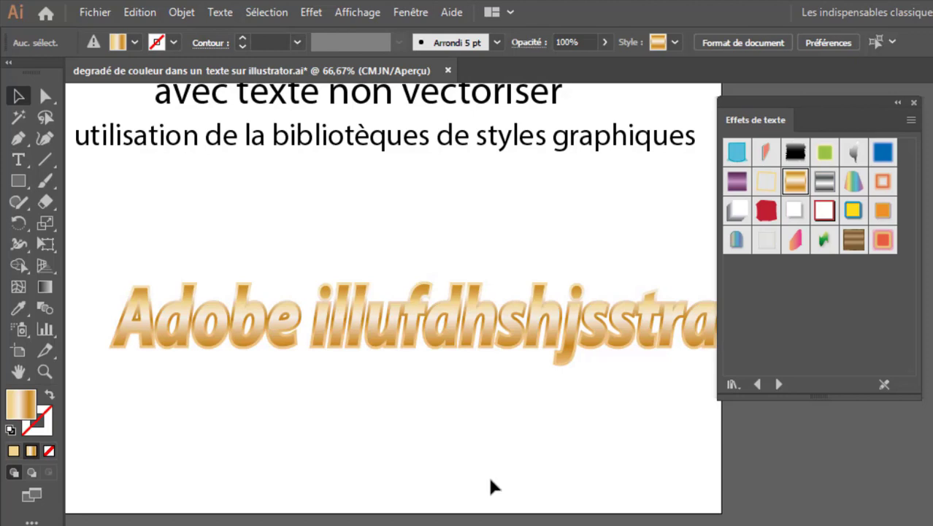
# Undo to plain black text, reapply Or métal, then undo it again.
pyautogui.hotkey('ctrl', 'z')
pyautogui.hotkey('ctrl', 'z')
pyautogui.hotkey('ctrl', 'z')
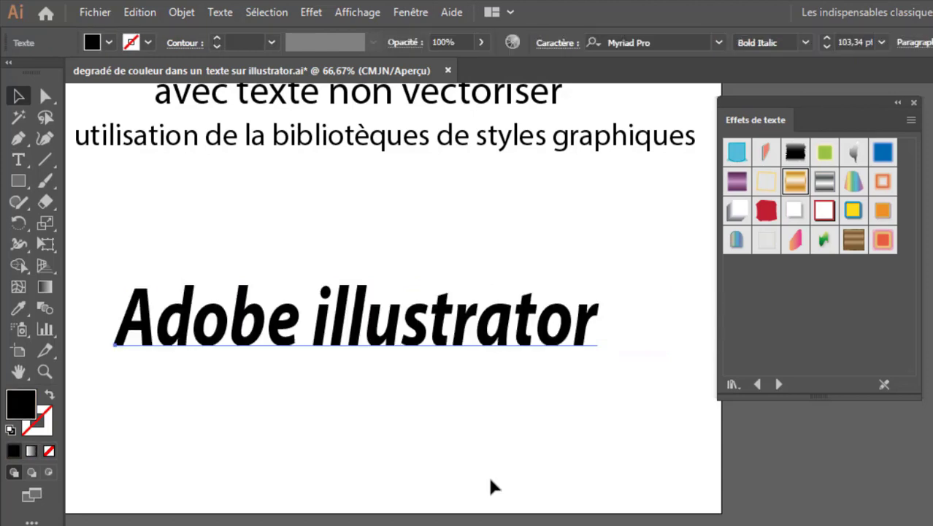
pyautogui.hotkey('ctrl', 'z')
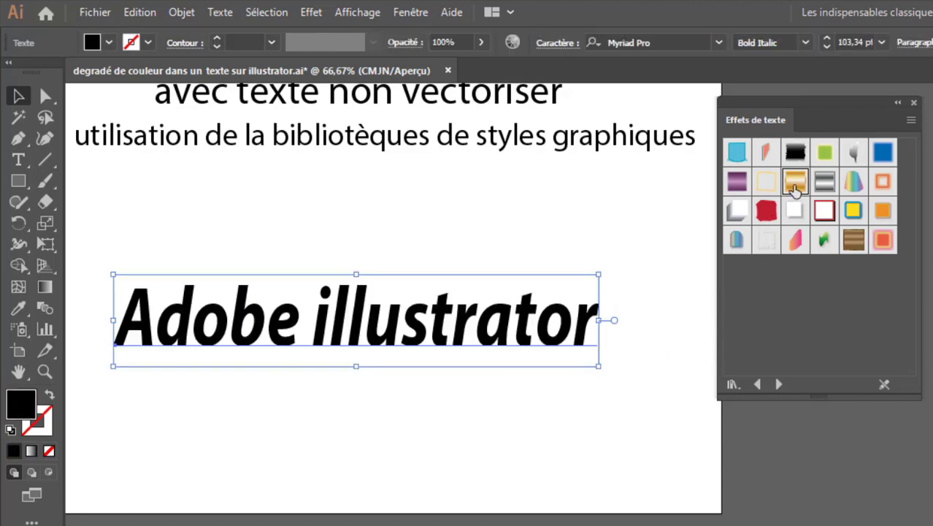
pyautogui.click(796, 184)
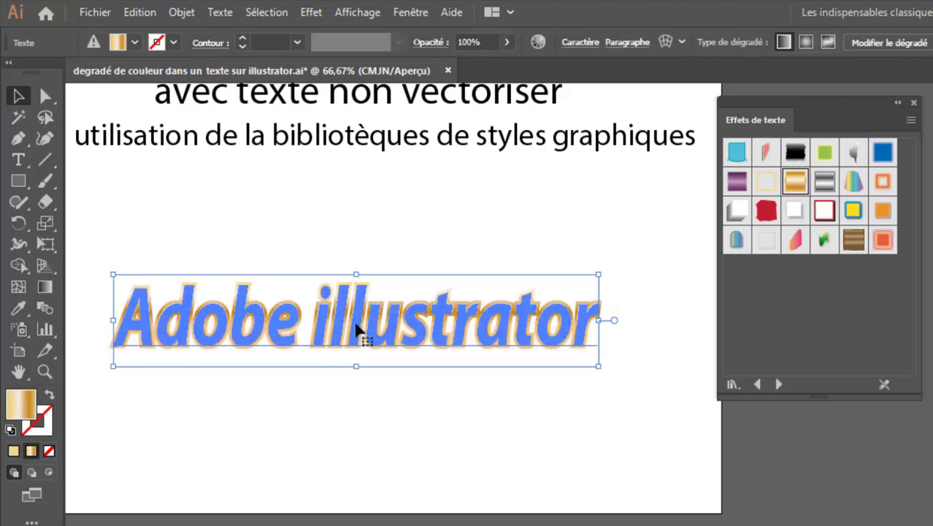
pyautogui.hotkey('ctrl', 'z')
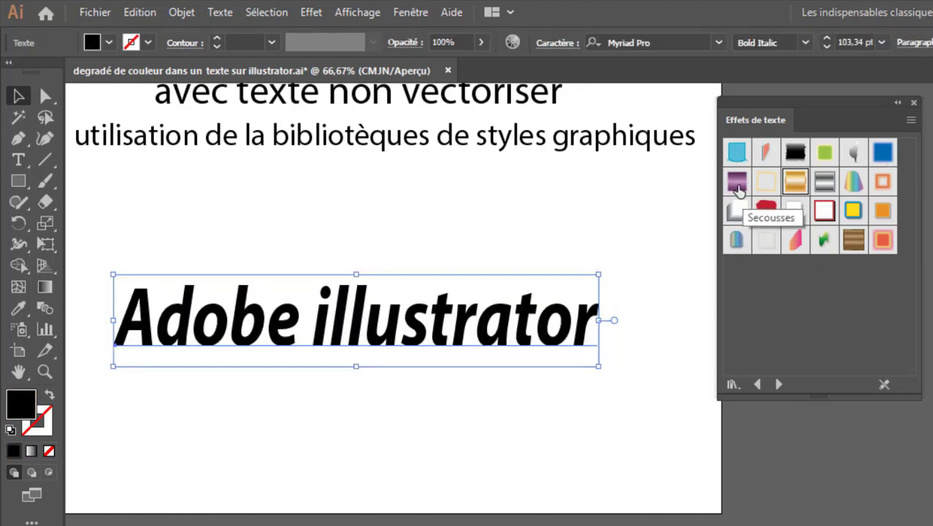
# Apply the purple gradient style, enlarge the text, and move it lower.
pyautogui.click(738, 184)
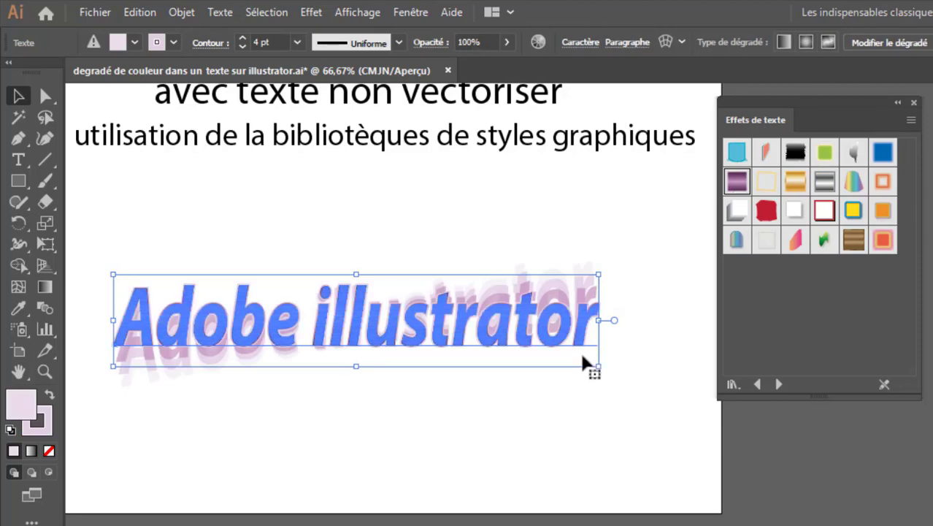
pyautogui.moveTo(601, 273); pyautogui.dragTo(672, 194)
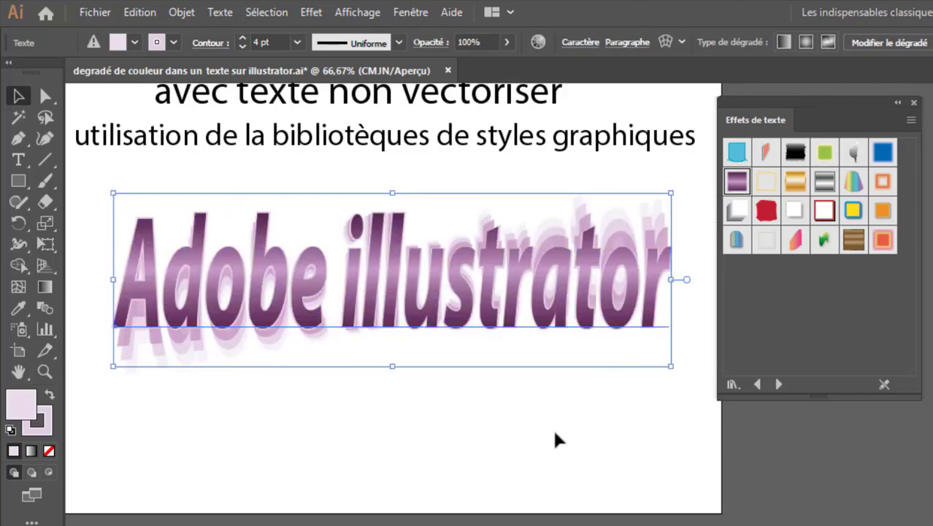
pyautogui.click(624, 447)
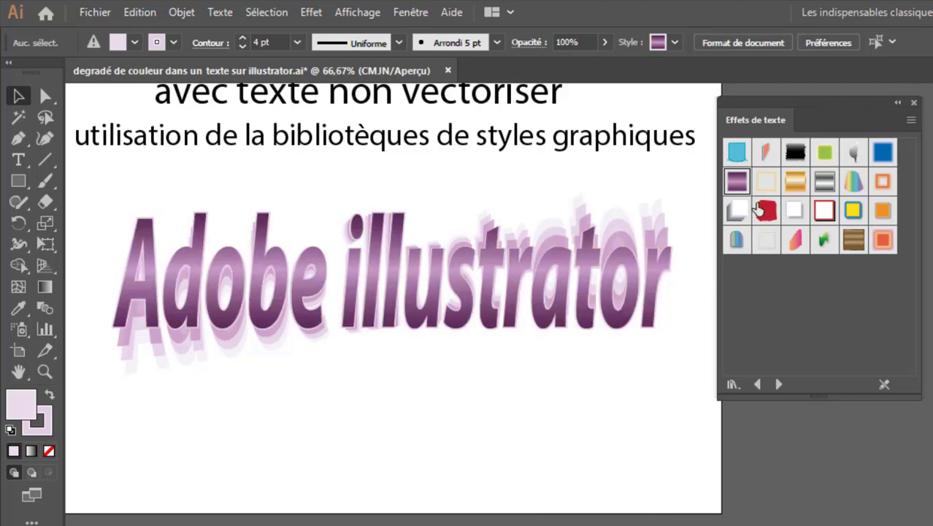
pyautogui.moveTo(462, 306); pyautogui.dragTo(441, 394)
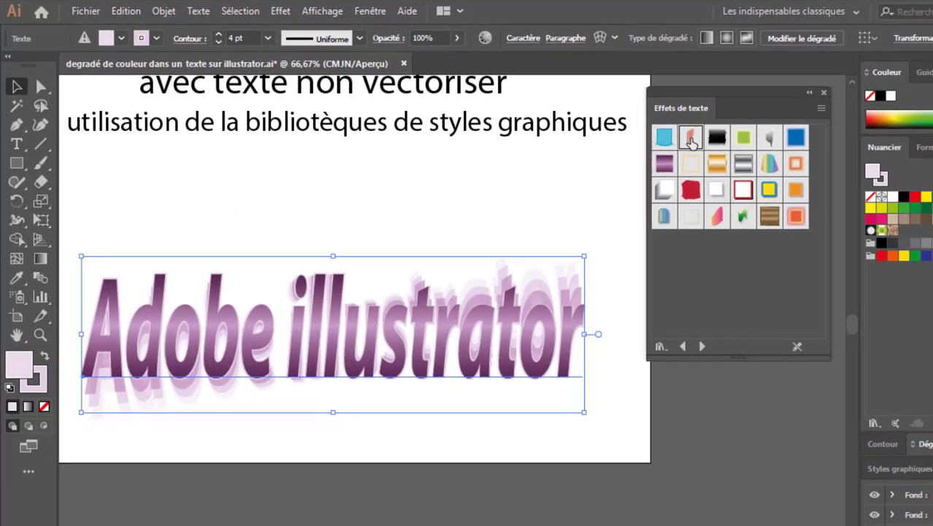
# Try the orange distorted style, then keep the red-outlined style with drop shadow.
pyautogui.click(766, 154)
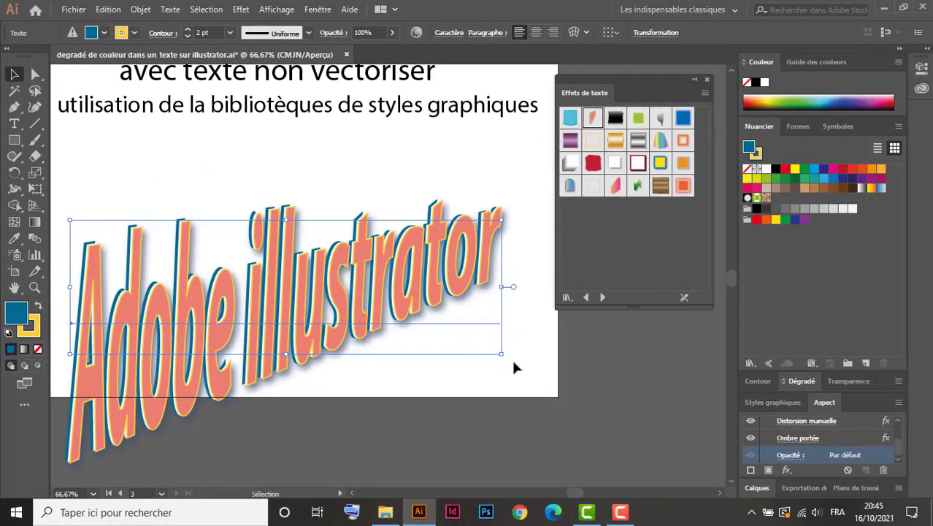
pyautogui.press('a')
pyautogui.hotkey('ctrl', 'z')
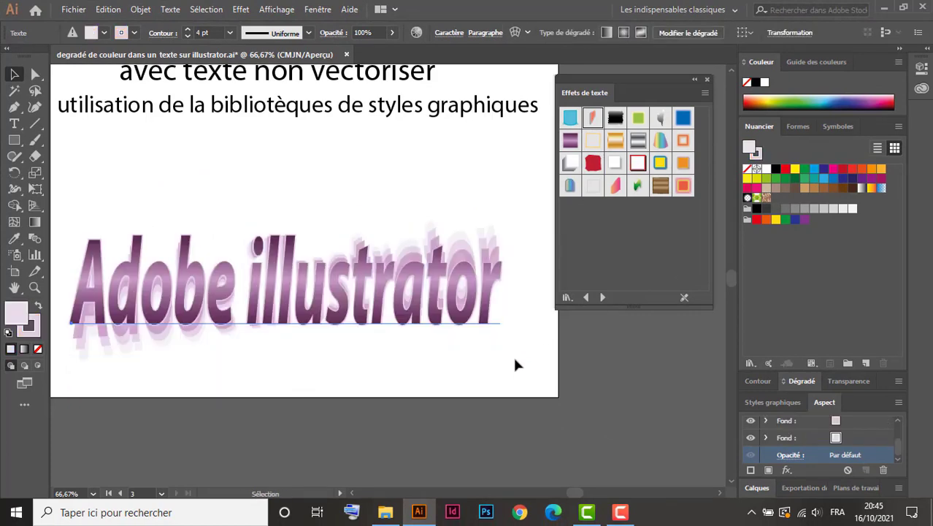
pyautogui.press('v')
pyautogui.click(637, 163)
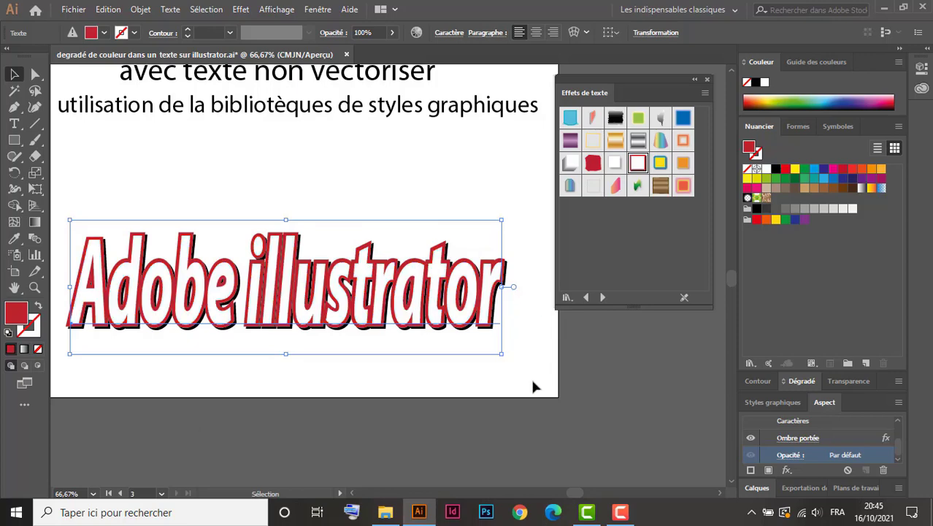
pyautogui.click(537, 419)
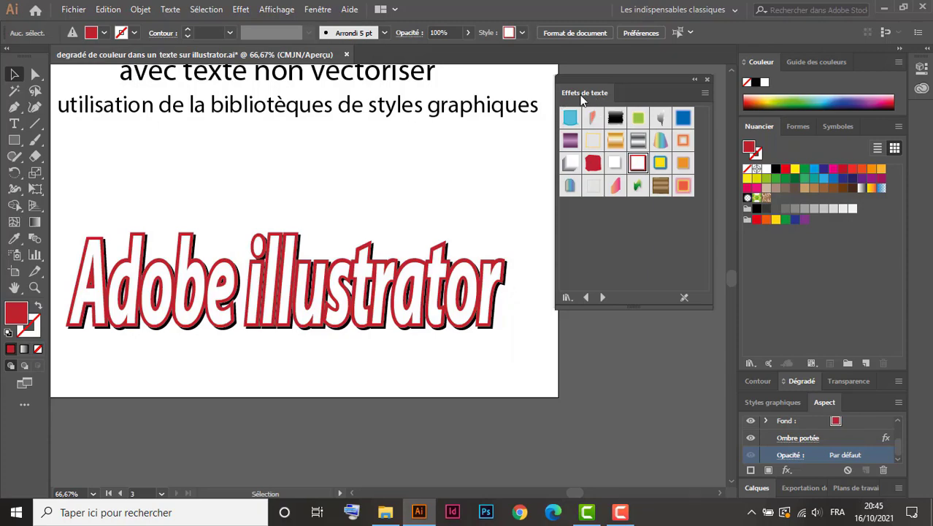
pyautogui.click(567, 298)
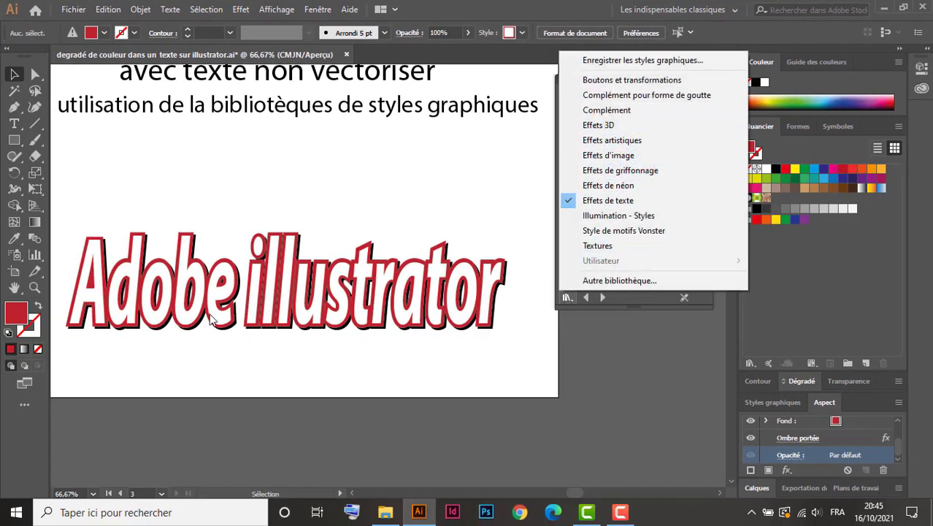
# Apply the grey 3D extruded style from the Effets de texte library.
pyautogui.click(612, 201)
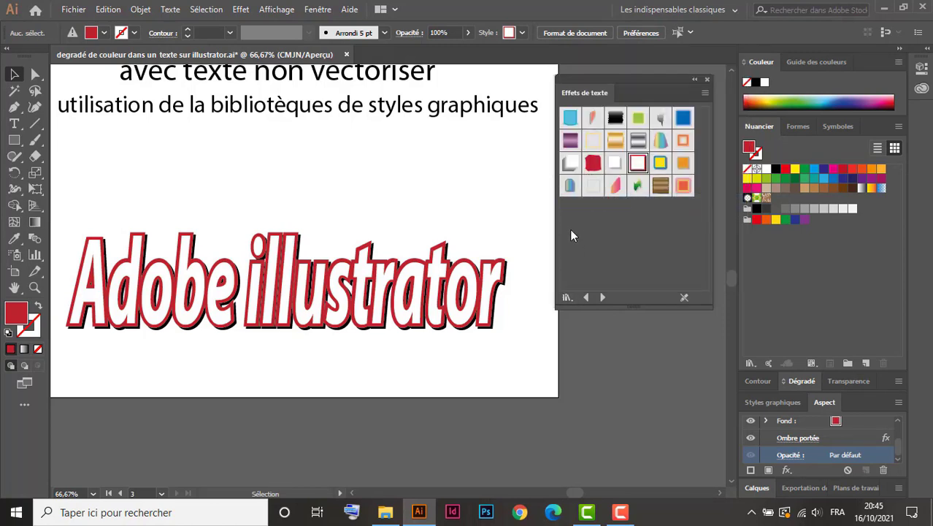
pyautogui.click(569, 164)
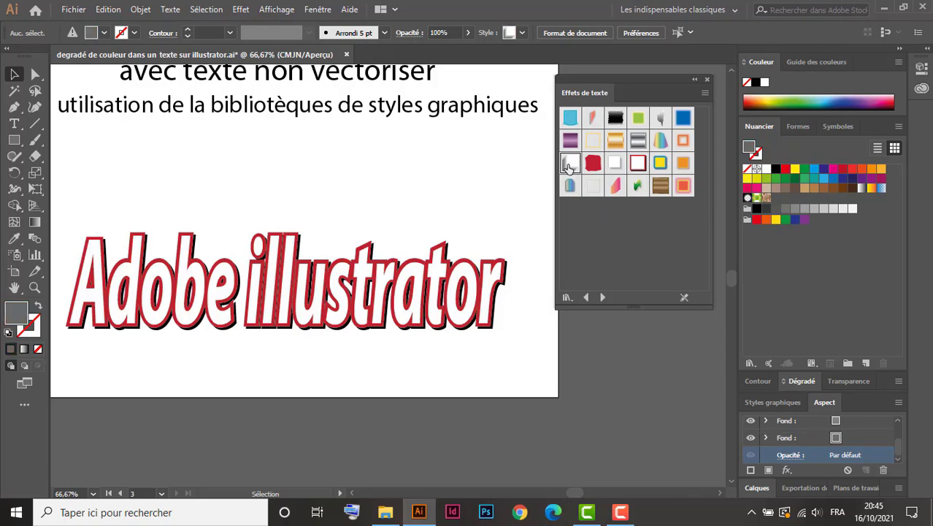
pyautogui.click(569, 164)
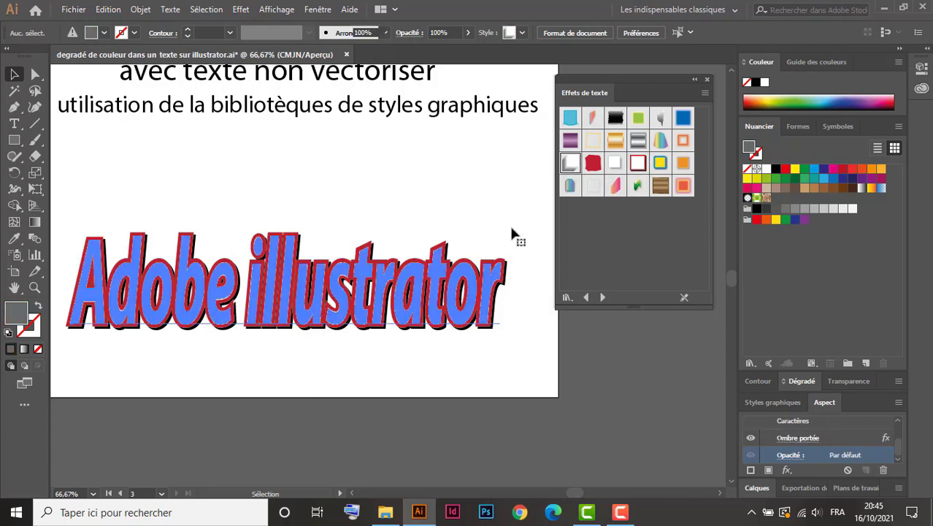
pyautogui.hotkey('ctrl', 'z')
pyautogui.click(570, 165)
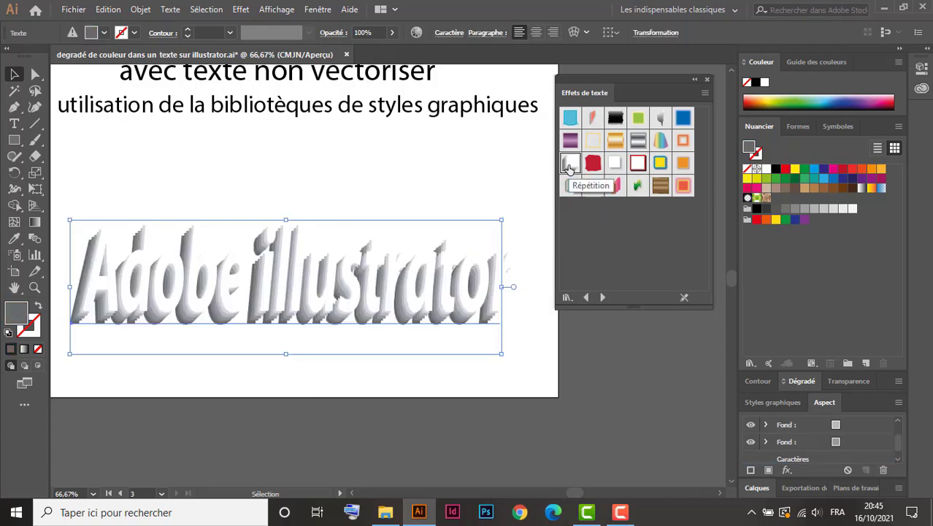
pyautogui.click(519, 381)
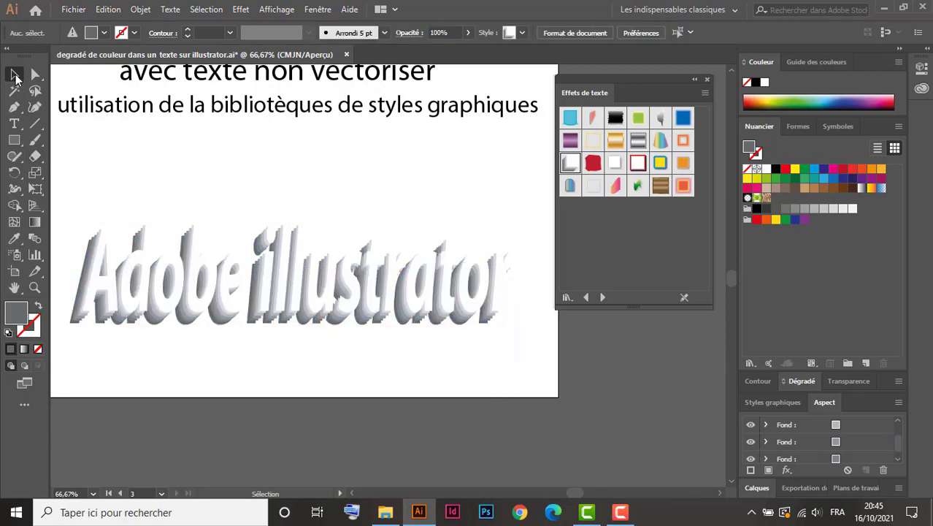
# Replace it with the Or métal gold gradient style and zoom out.
pyautogui.click(616, 142)
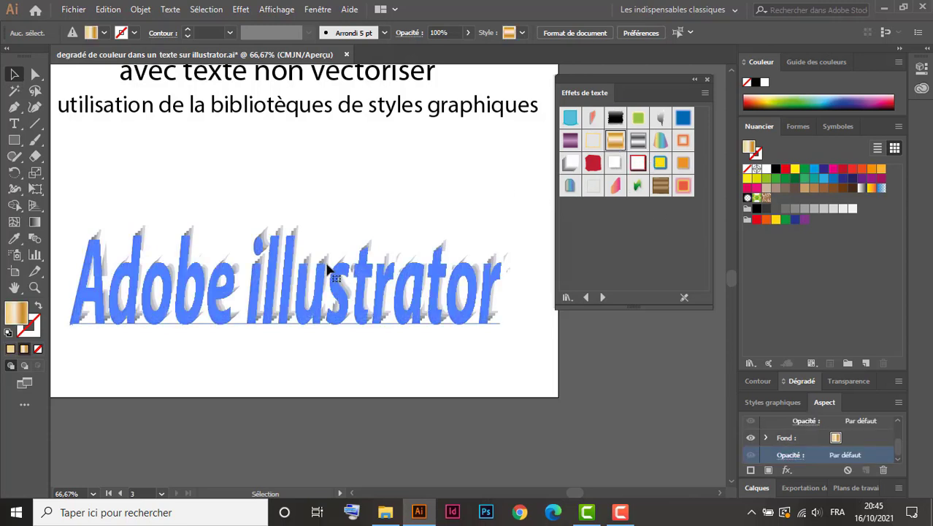
pyautogui.moveTo(611, 159); pyautogui.dragTo(327, 267)
pyautogui.hotkey('ctrl', 'z')
pyautogui.click(613, 141)
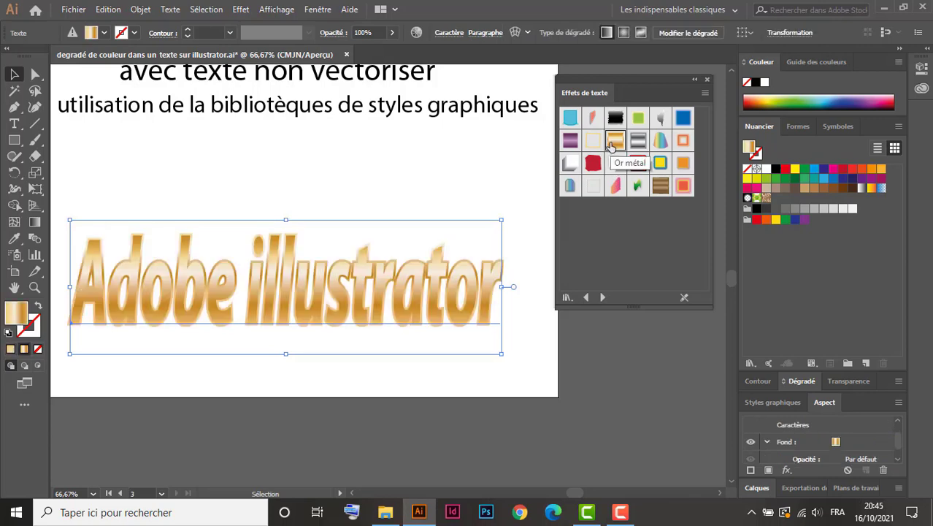
pyautogui.click(476, 195)
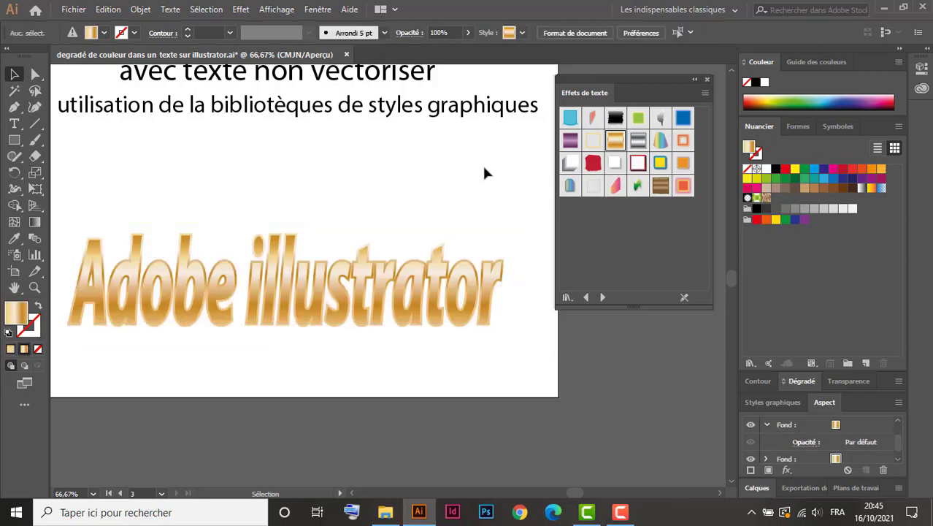
pyautogui.hotkey('ctrl', '-')
pyautogui.hotkey('ctrl', '-')
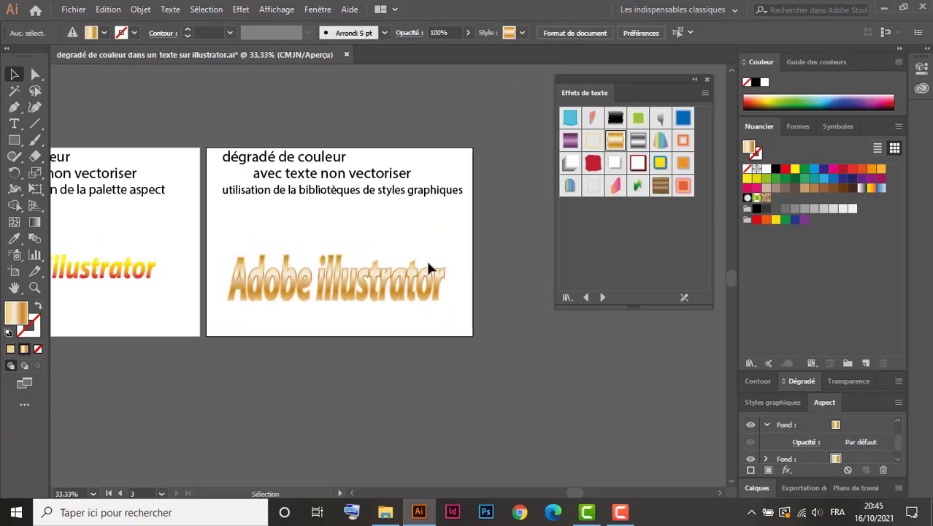
# Nudge the gold text up and pan across to compare the three gradient-text artboards.
pyautogui.click(428, 269)
pyautogui.moveTo(359, 288); pyautogui.dragTo(391, 324)
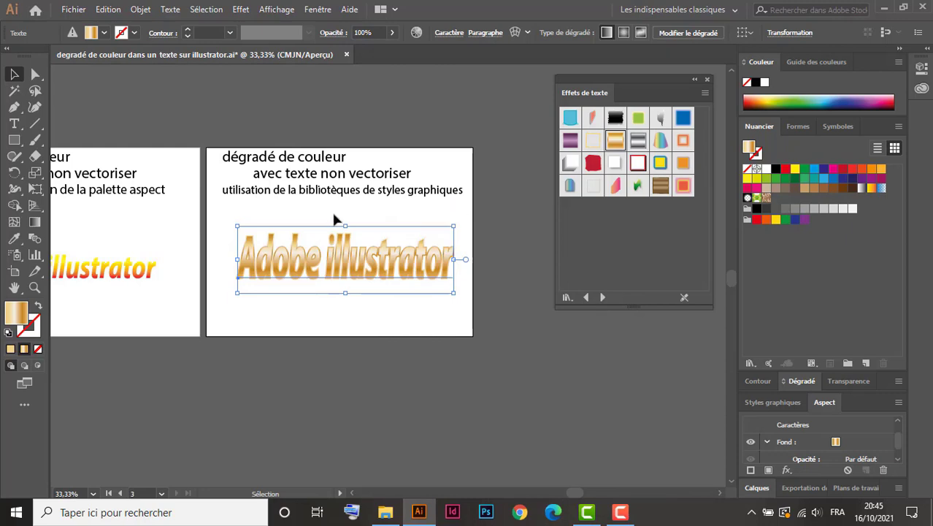
pyautogui.click(223, 212)
pyautogui.moveTo(222, 212)
pyautogui.mouseDown()
pyautogui.moveTo(460, 218)
pyautogui.moveTo(449, 219)
pyautogui.mouseUp()
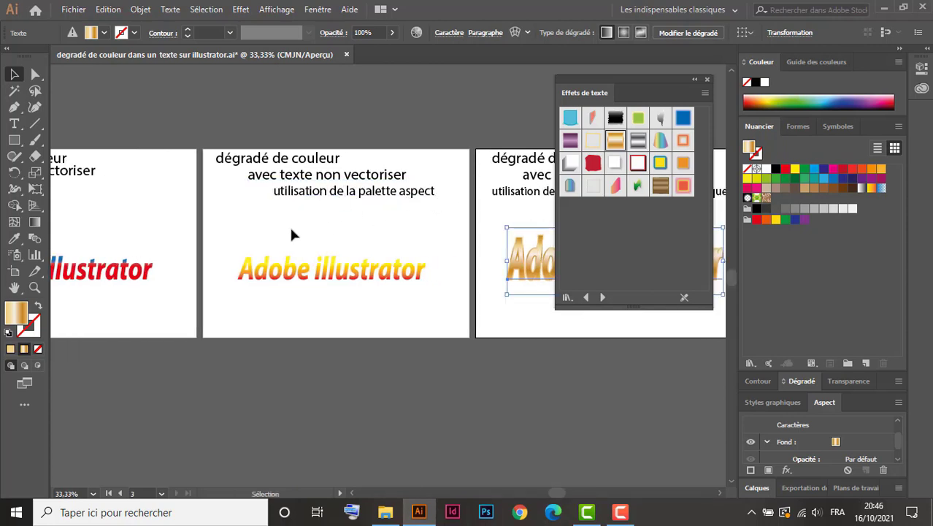
pyautogui.moveTo(203, 230); pyautogui.dragTo(467, 219)
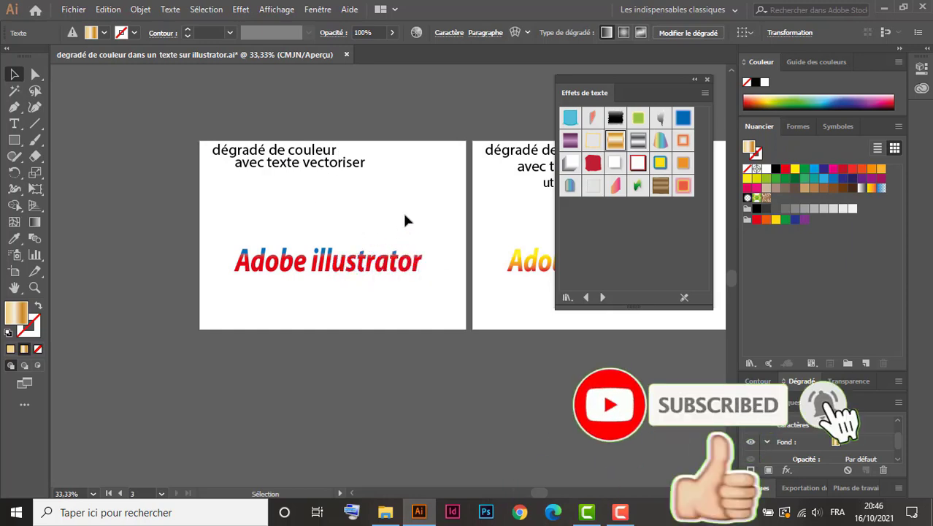
pyautogui.moveTo(491, 203); pyautogui.dragTo(315, 302)
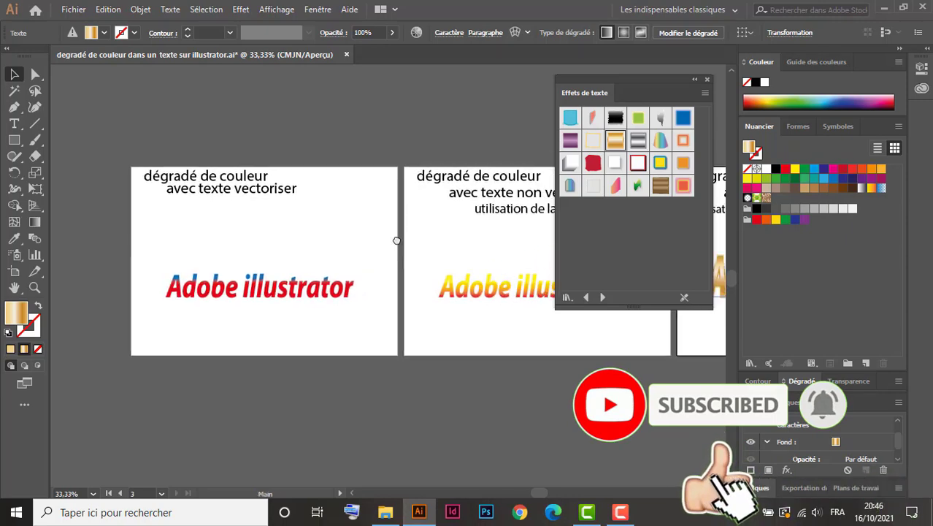